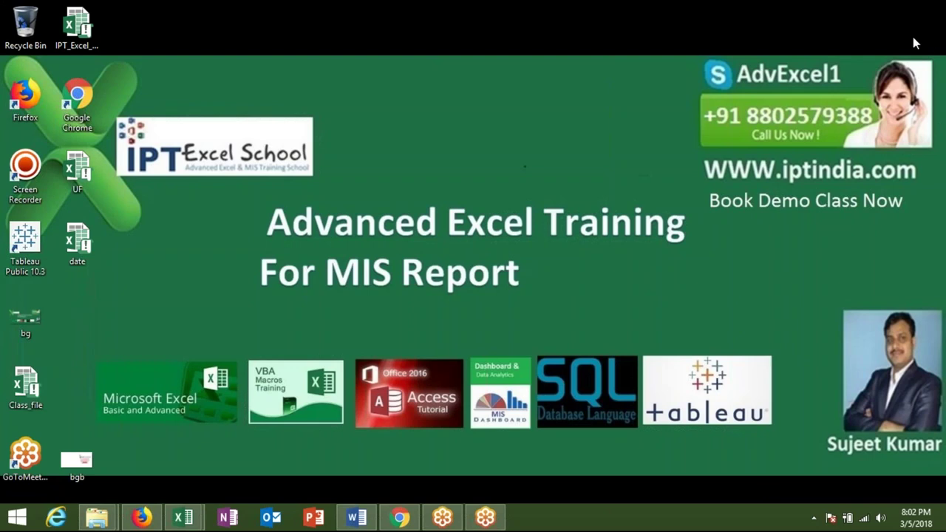
- Bring Class_file to the front and close the IPT_Excel_School workbook window
mouse_move(179, 520)
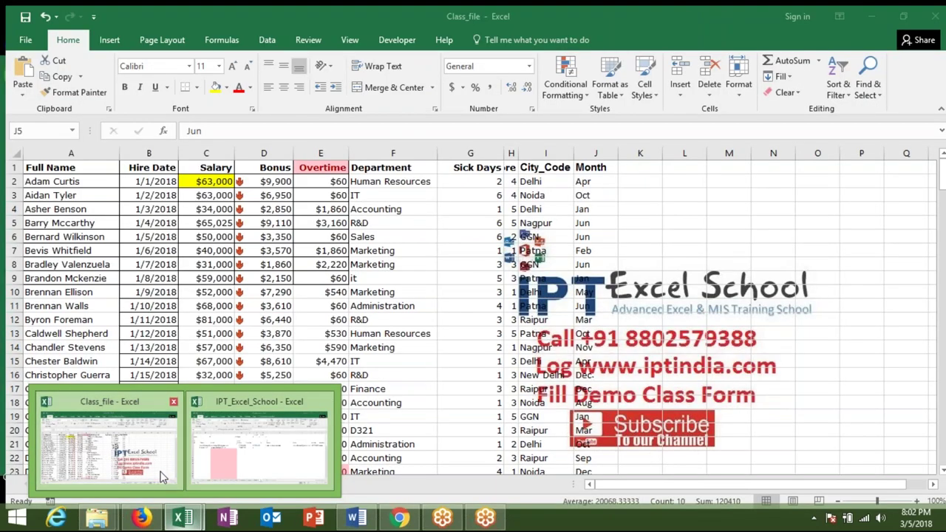
left_click(158, 475)
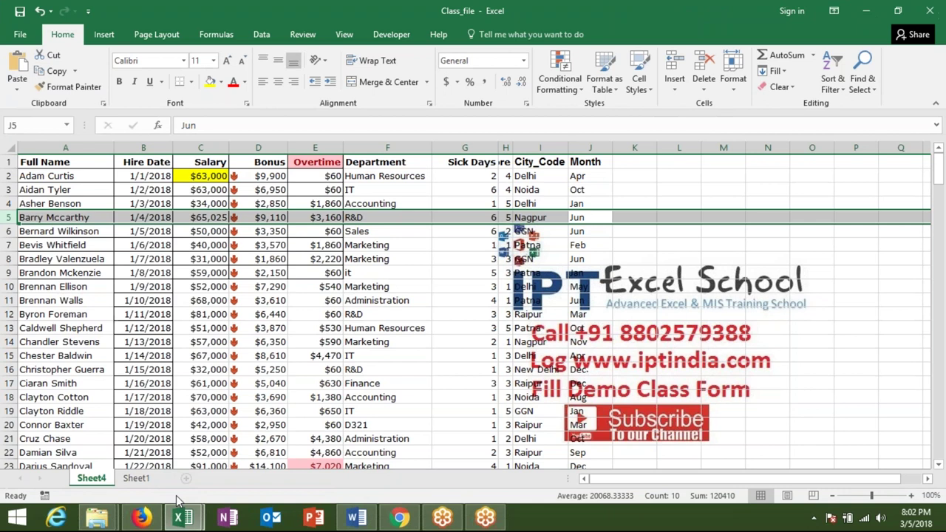
mouse_move(179, 518)
left_click(209, 476)
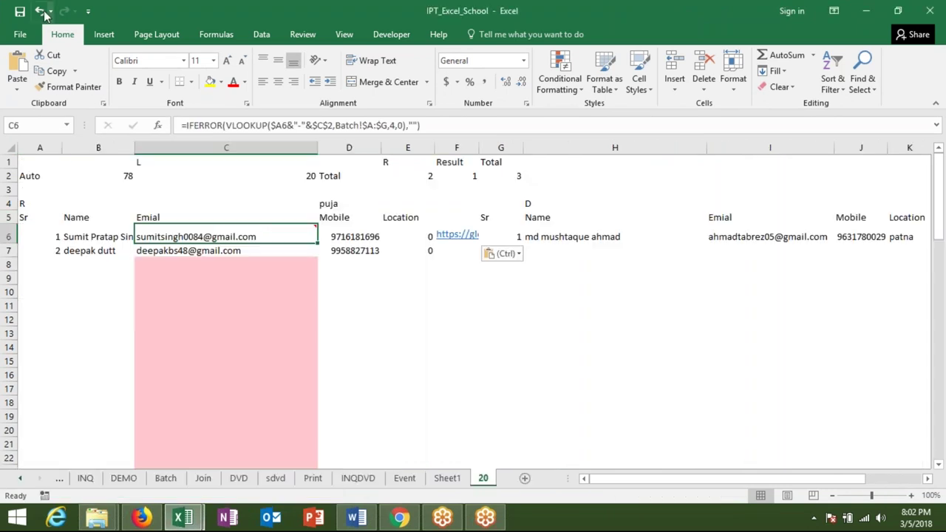
double_click(260, 9)
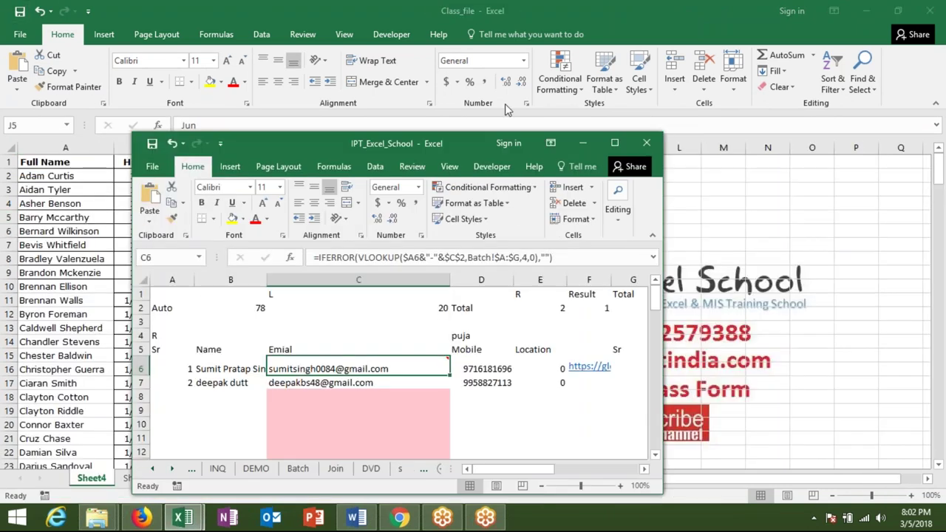
left_click(647, 143)
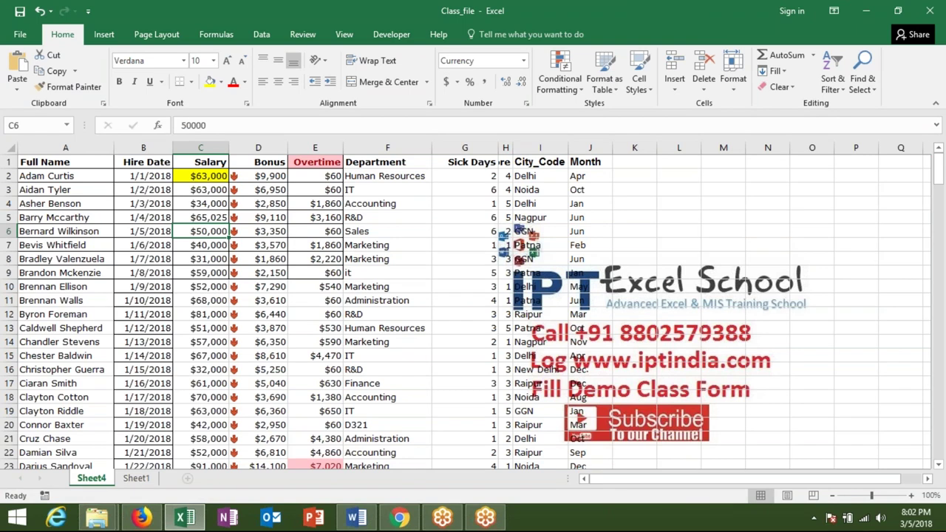
- Clear all conditional formatting rules from the entire Sheet4 employee sheet
left_click(455, 281)
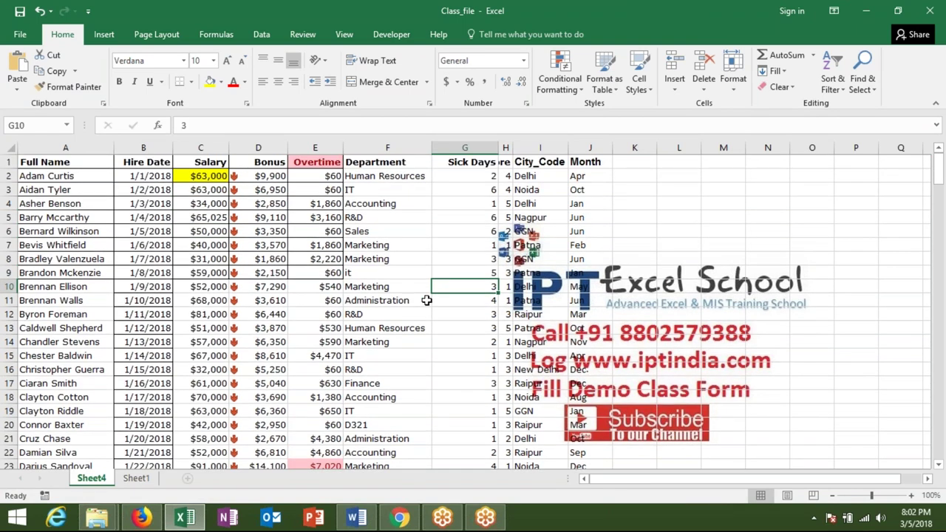
left_click(556, 83)
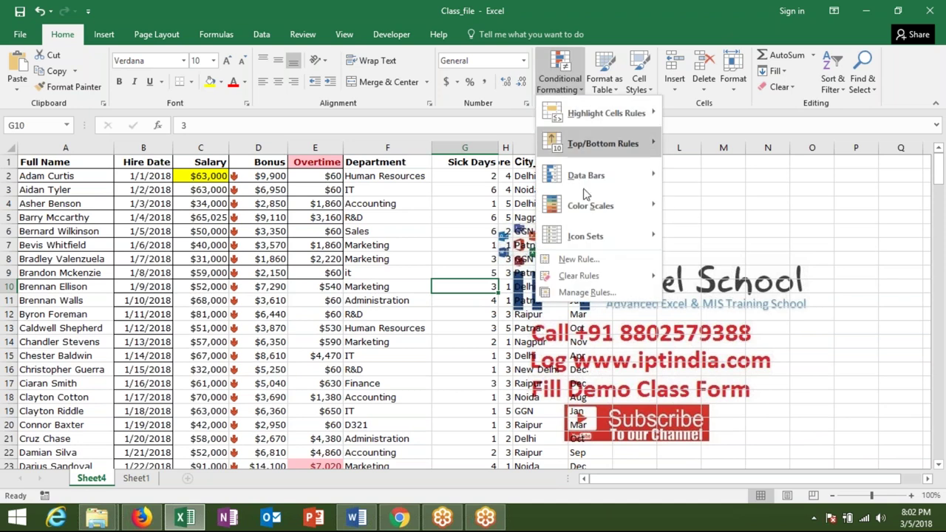
mouse_move(637, 238)
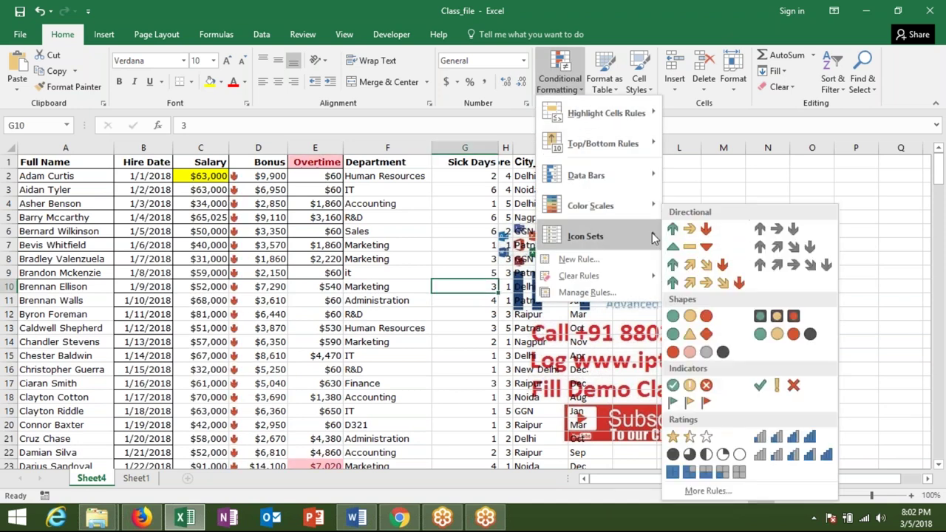
mouse_move(640, 277)
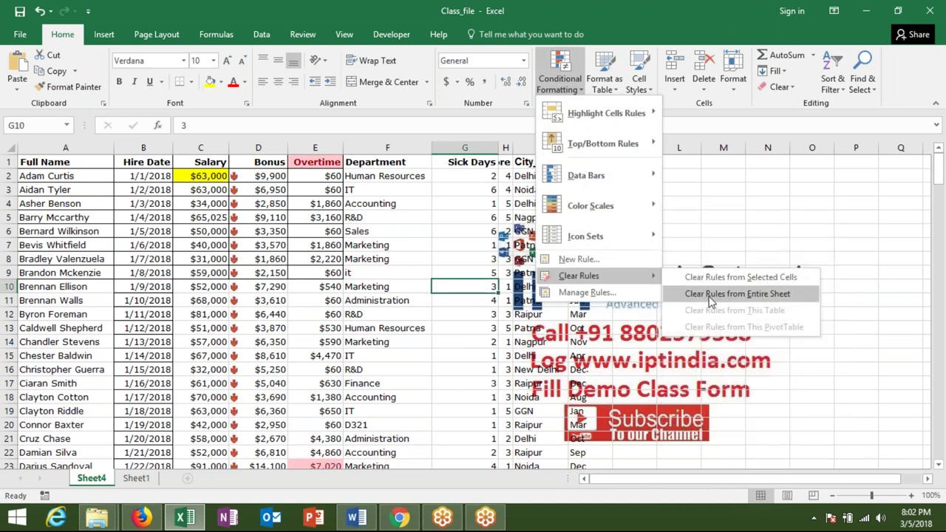
left_click(711, 300)
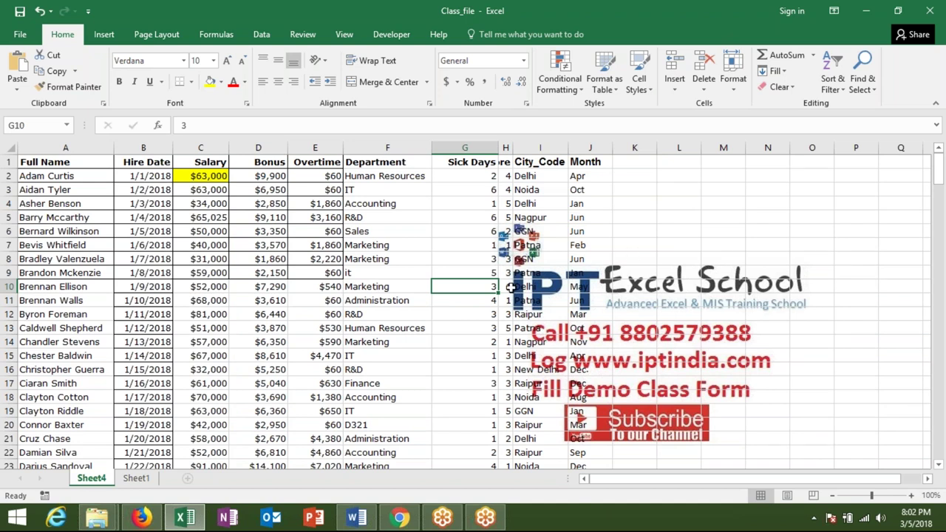
left_click(209, 176)
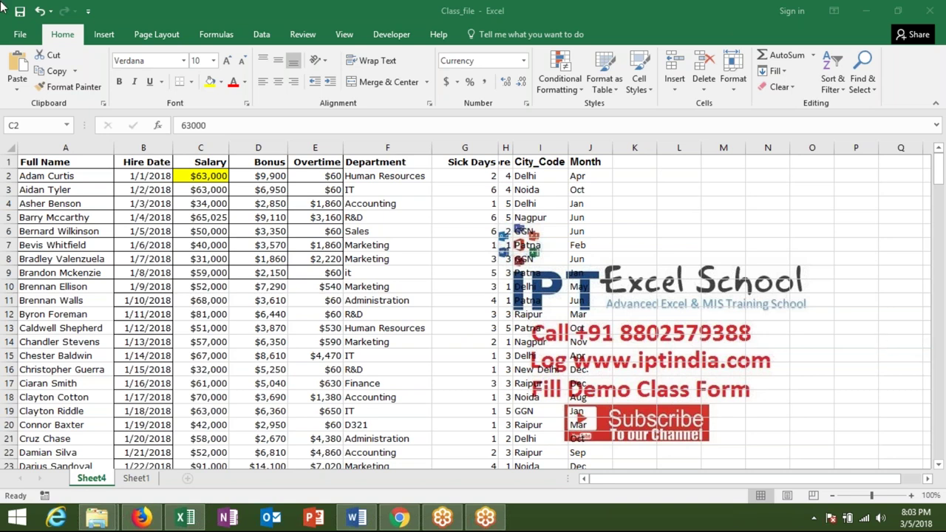
left_click(204, 150)
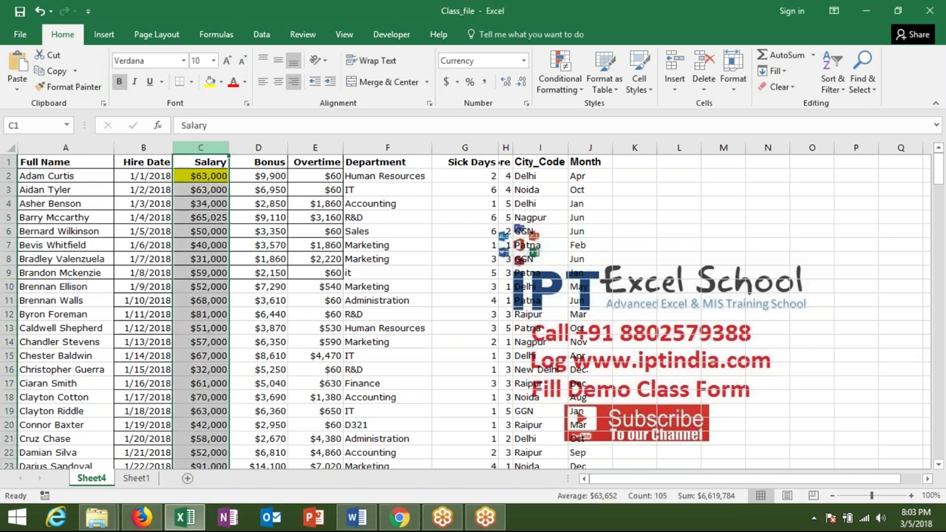
- Look over the Conditional Formatting menu without applying anything, then go to File > Info
left_click(556, 85)
mouse_move(561, 111)
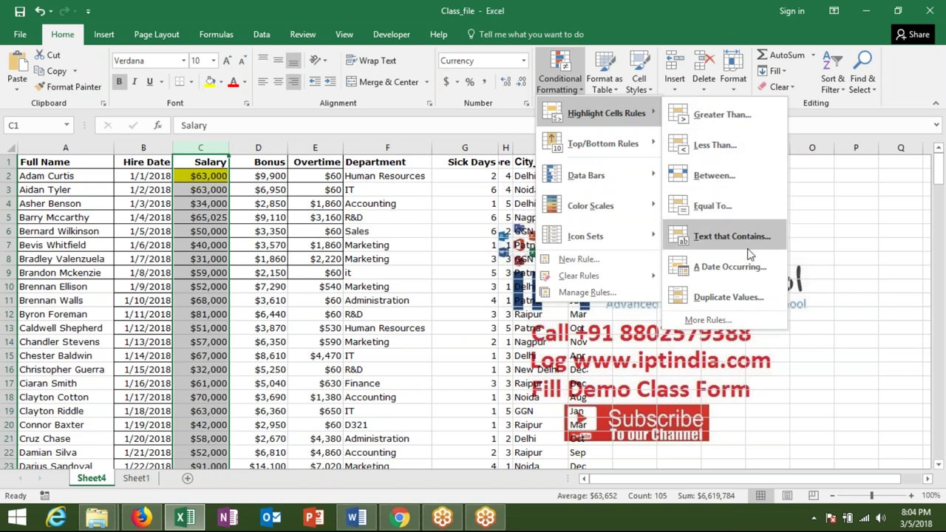
mouse_move(651, 145)
mouse_move(633, 185)
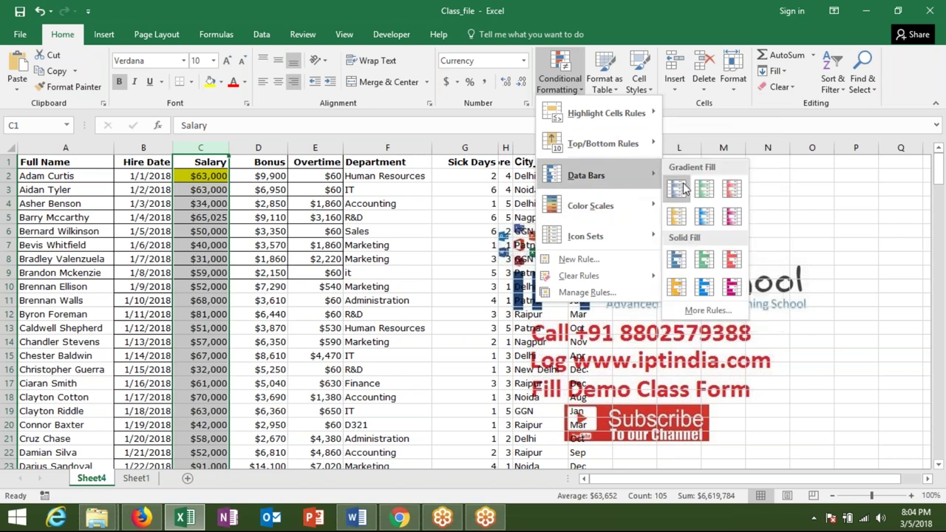
mouse_move(657, 207)
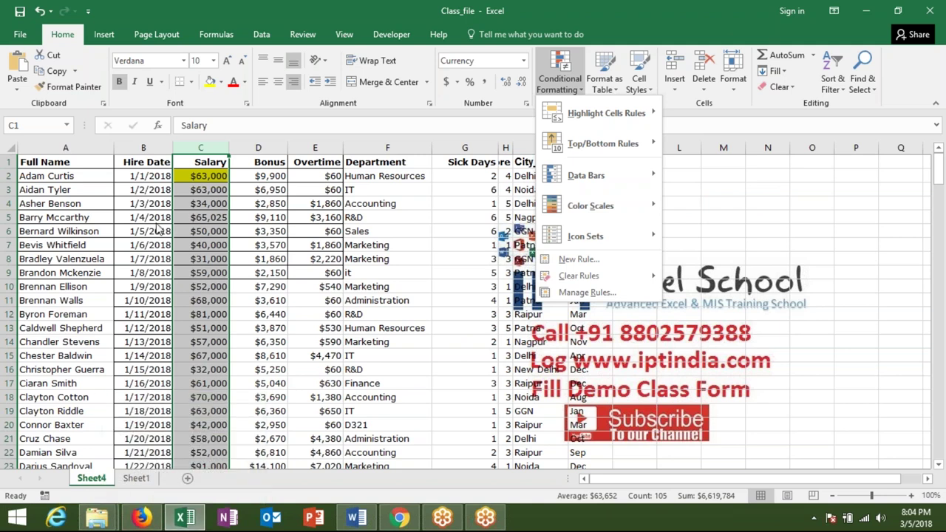
key("Escape")
left_click(20, 37)
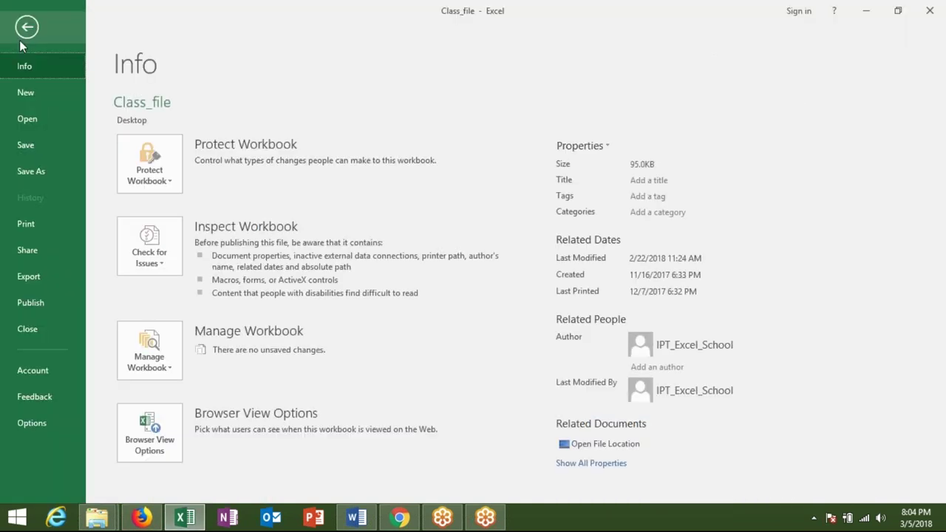
- Reopen IPT_Excel_School from recent workbooks and go to its DEMO REQ sheet
left_click(53, 119)
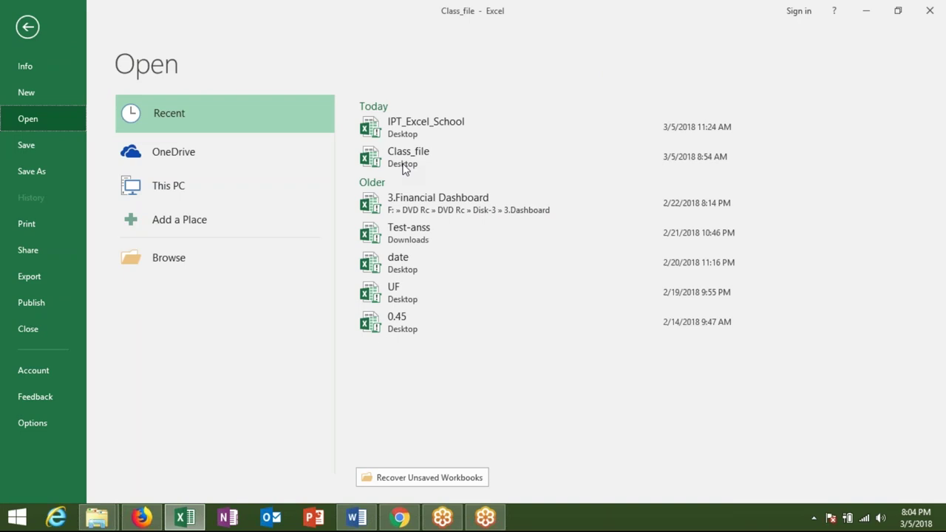
left_click(414, 124)
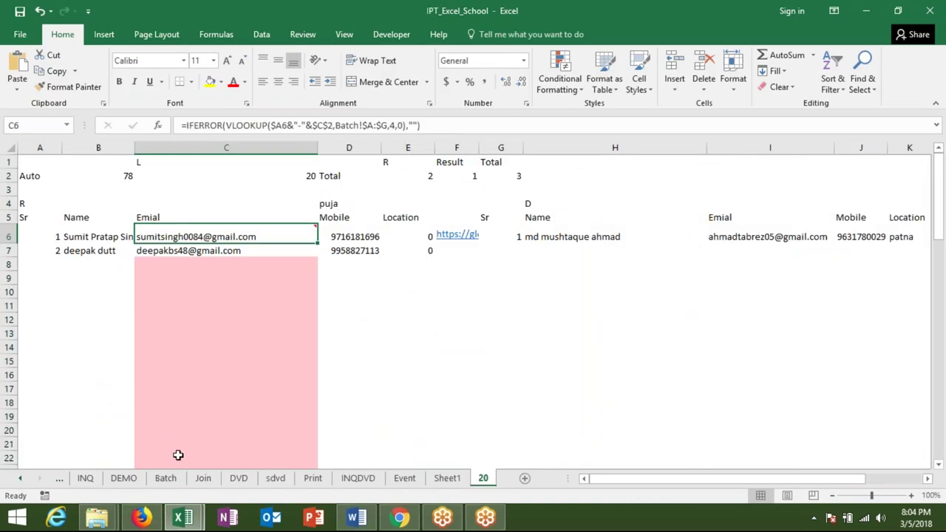
left_click(121, 479)
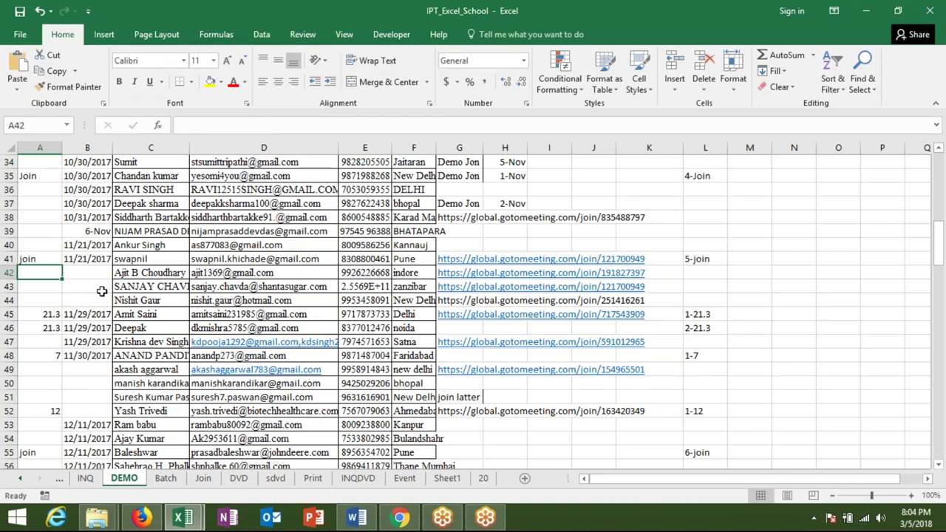
scroll(74, 290, "down", 1)
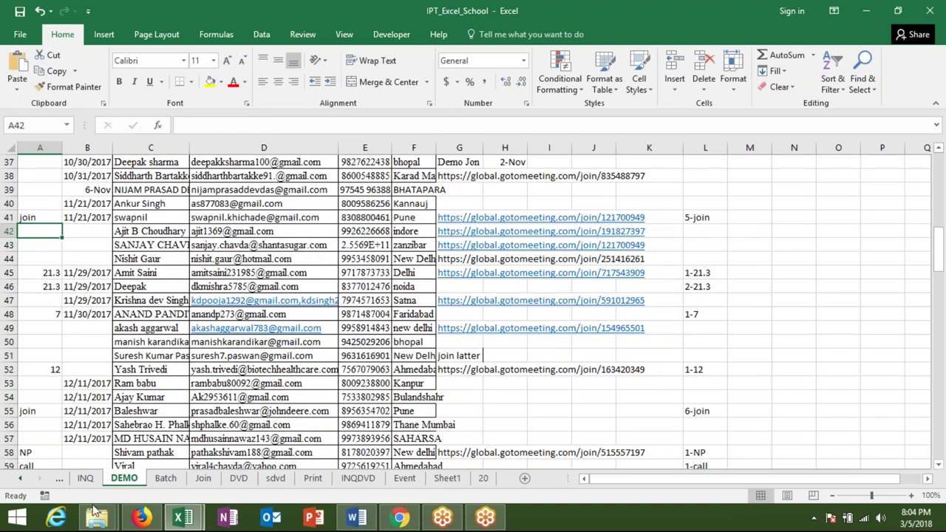
scroll(89, 463, "down", 4)
left_click(85, 479)
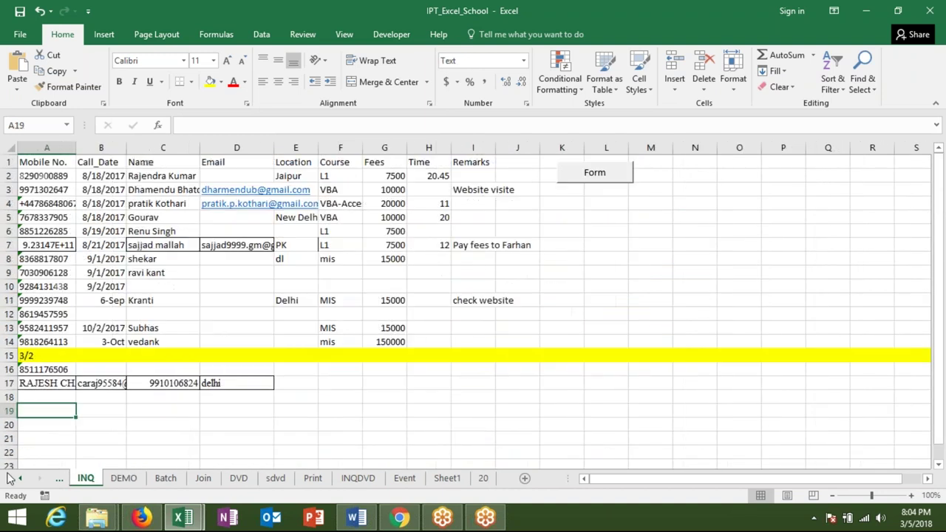
left_click(14, 480)
left_click(101, 478)
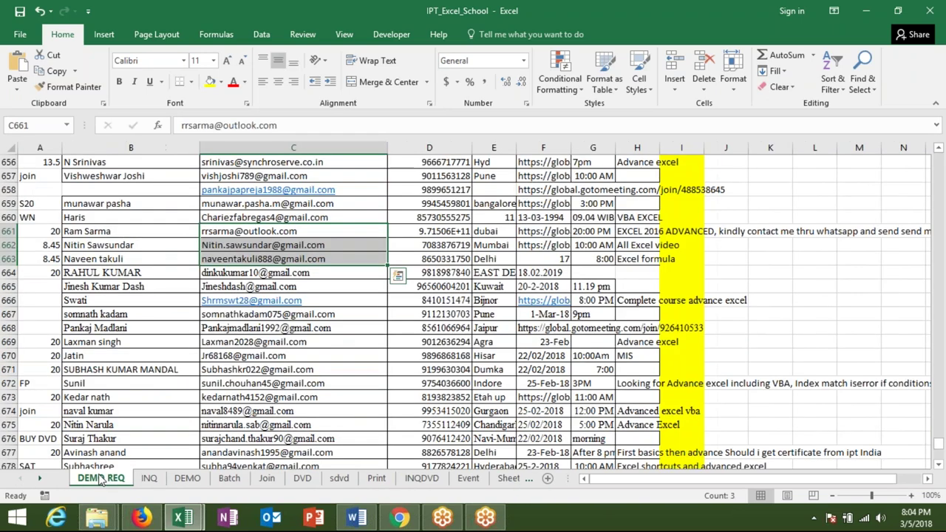
- Paste the GoToMeeting link over the 20-2-2018 date in cell F665
left_click(102, 288)
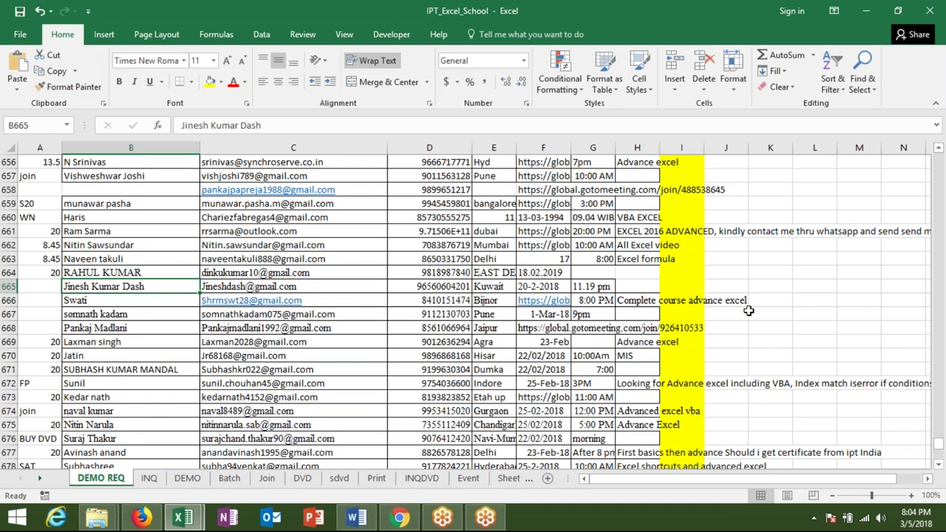
key("Right")
key("Right")
key("Right")
key("Right")
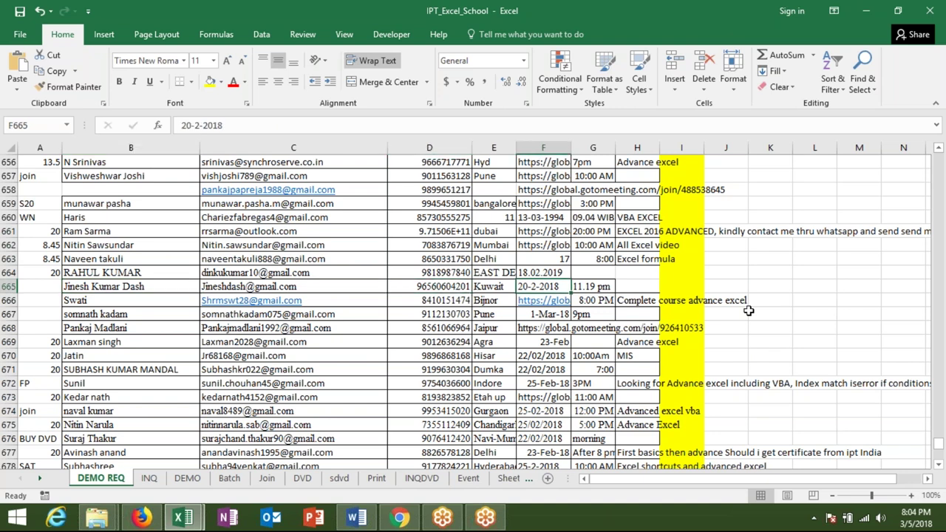
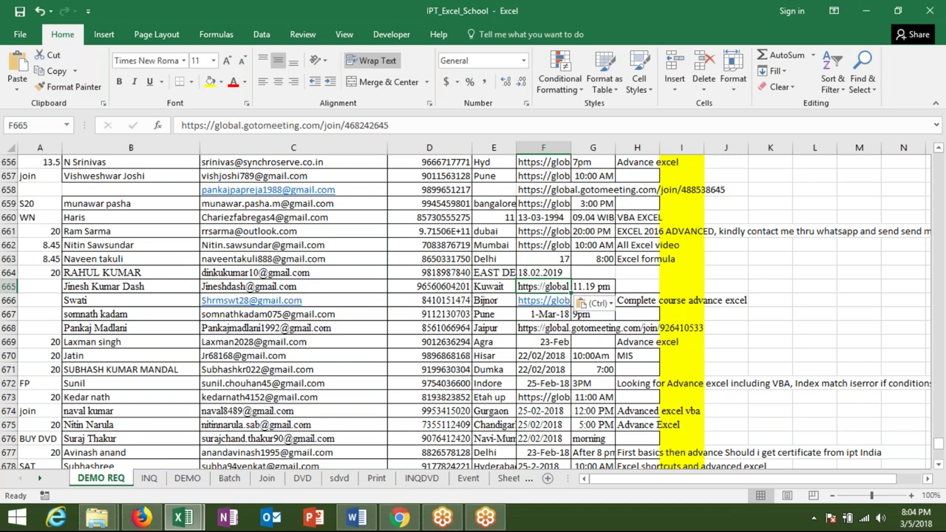
key("Left")
key("Left")
key("Left")
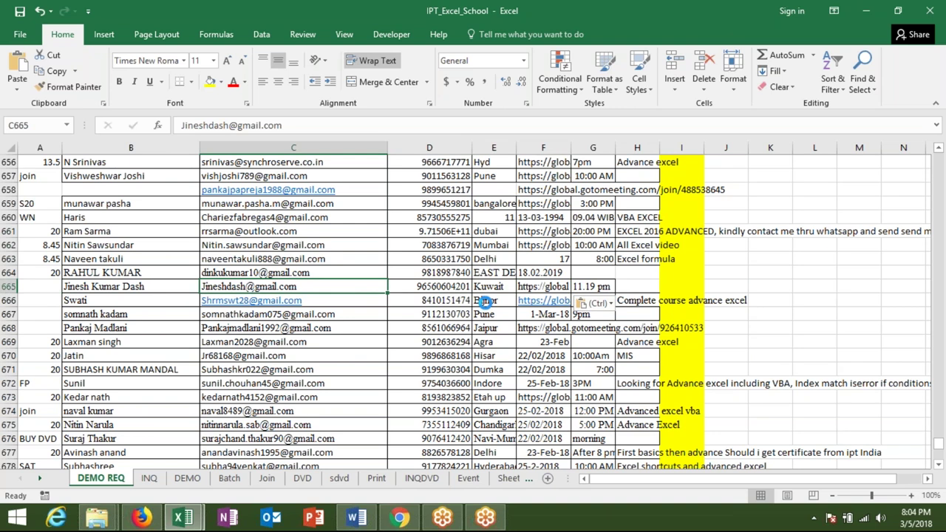
- Switch back to the Class_file workbook from the taskbar
mouse_move(183, 518)
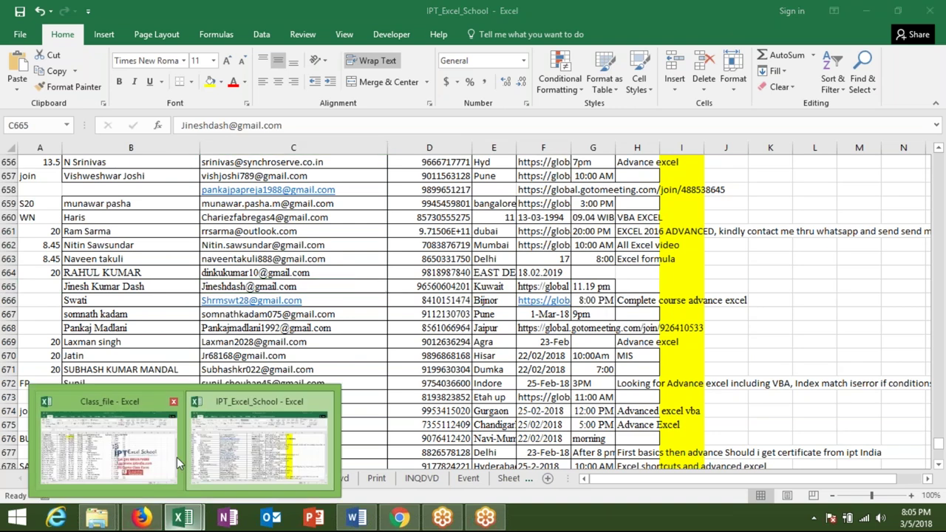
left_click(222, 459)
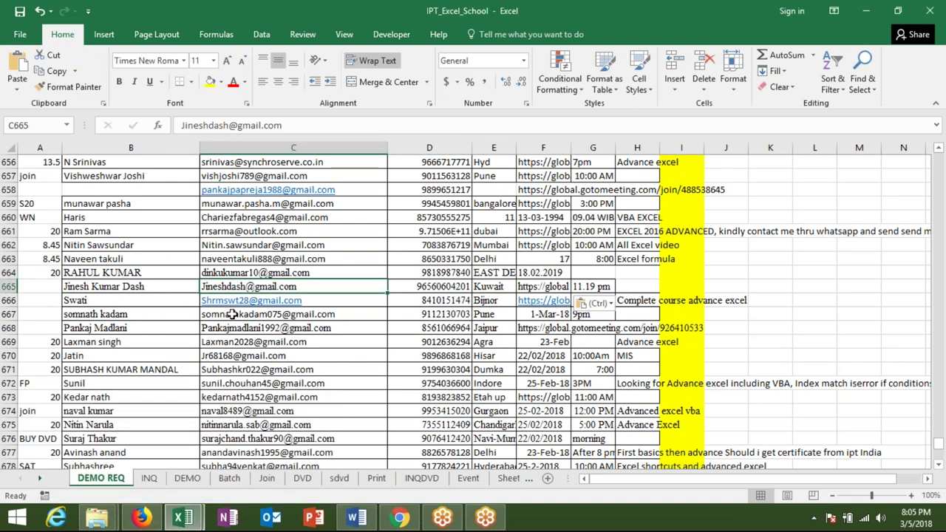
left_click(190, 522)
mouse_move(190, 521)
left_click(140, 471)
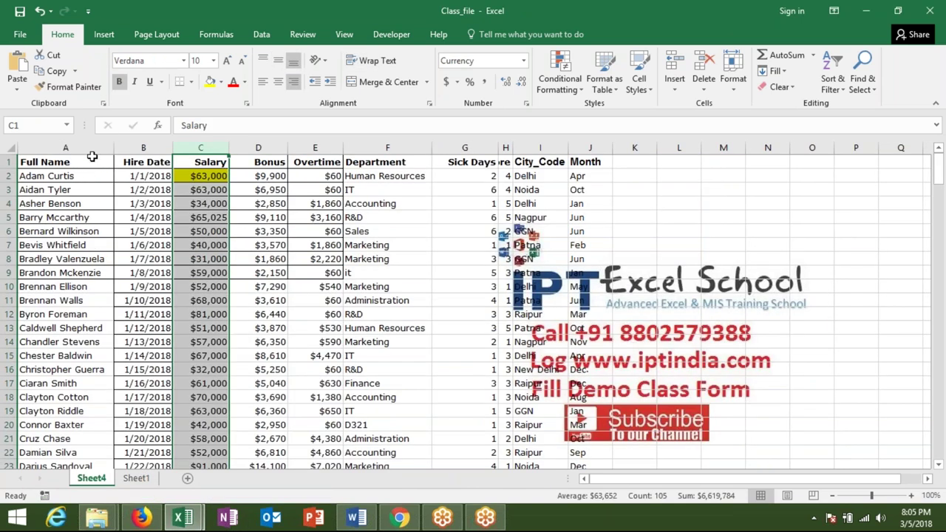
left_click(93, 158)
key("ctrl+shift+Down")
key("ctrl+c")
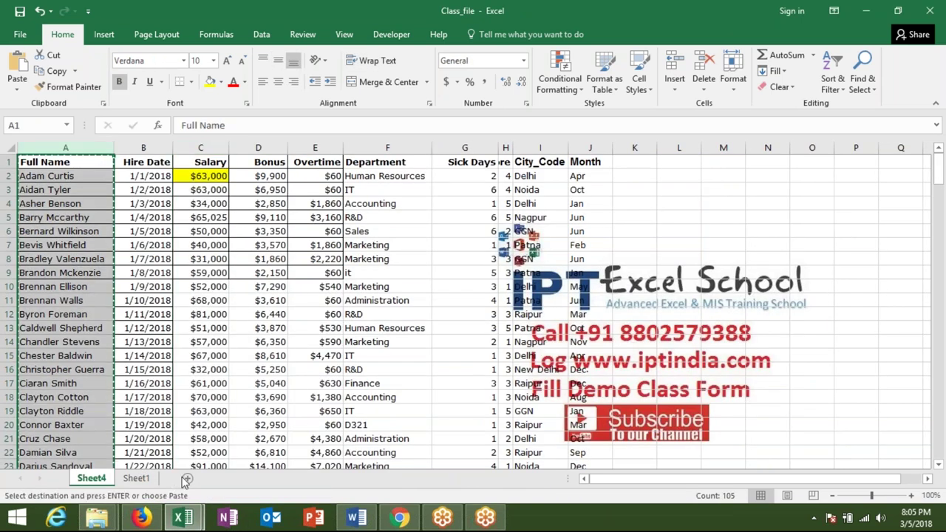
left_click(188, 478)
key("ctrl+v")
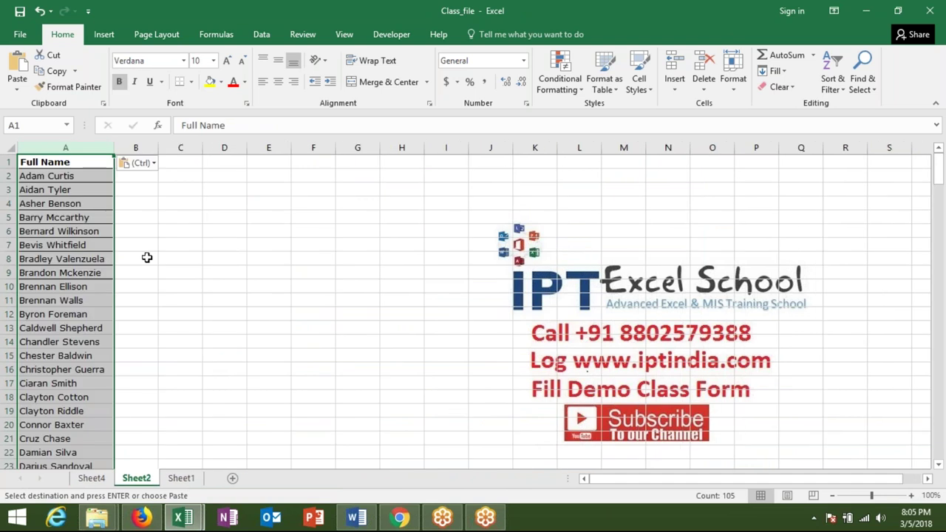
left_click_drag(167, 230, 159, 220)
key("ctrl+Up")
key("ctrl+Left")
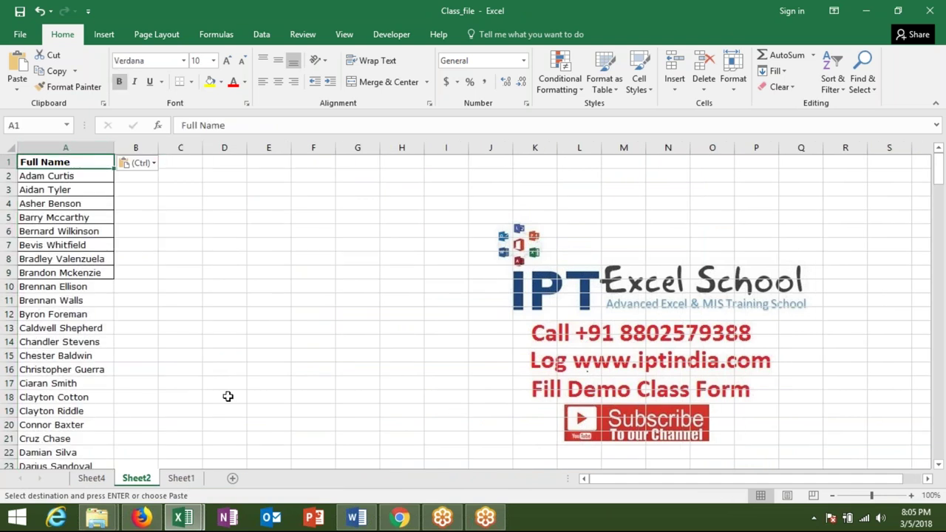
key("Right")
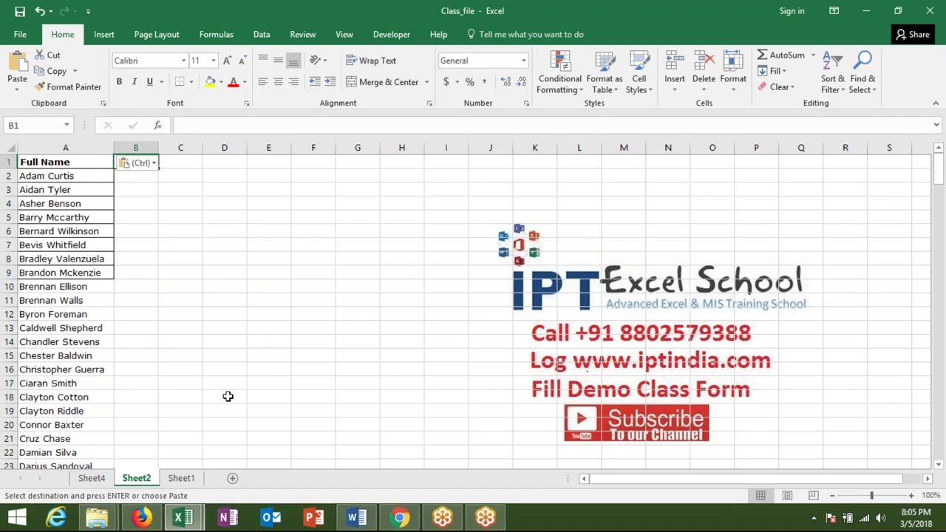
- Add a Score header in B1 and enter =RANDBETWEEN(10,90) in B2
key("Escape")
type("Score")
key("Return")
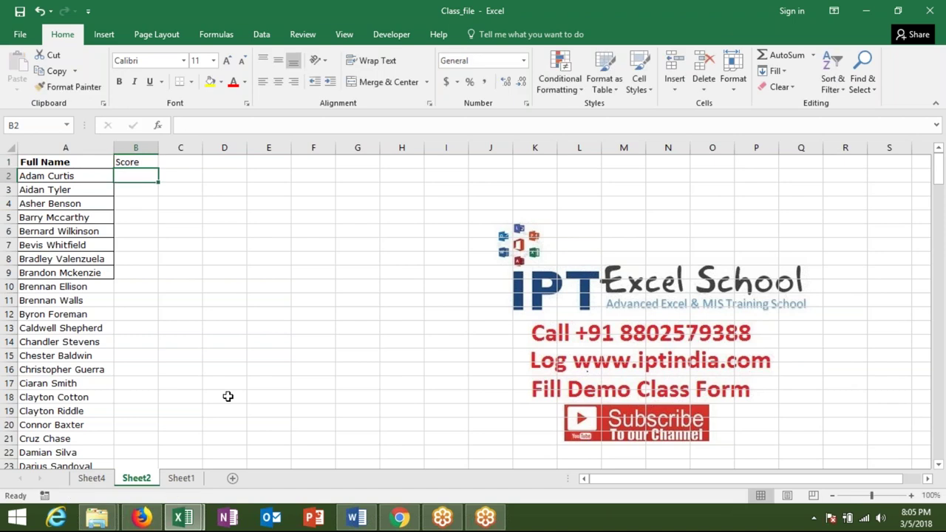
type("=ra")
key("Down")
key("Down")
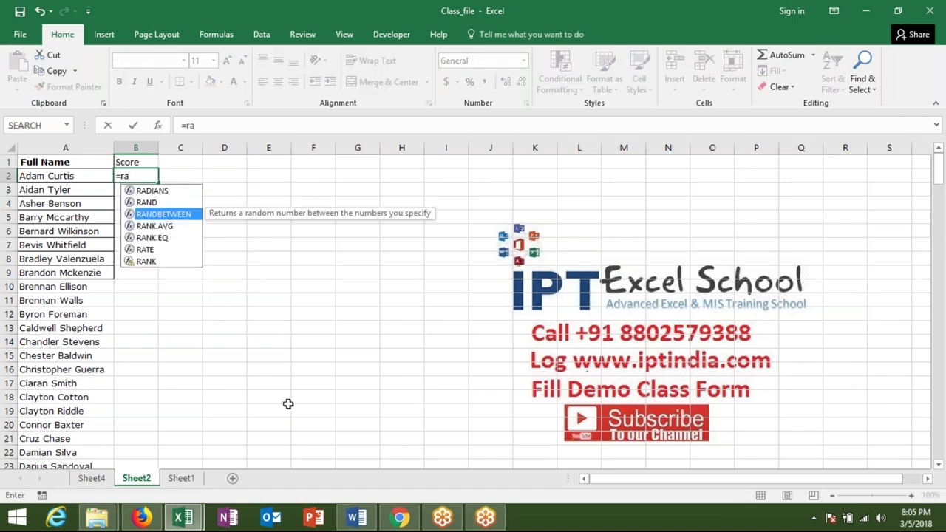
key("Tab")
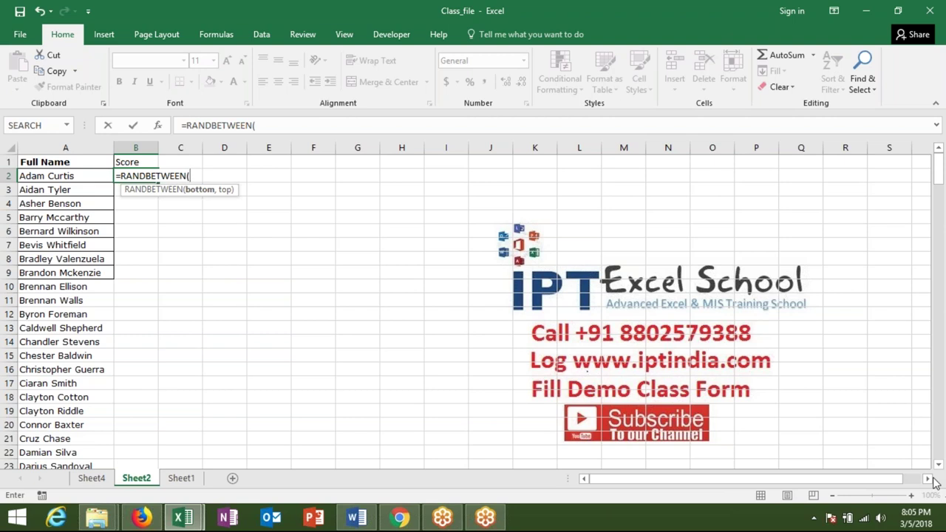
type("10,90")
key("Return")
key("Return")
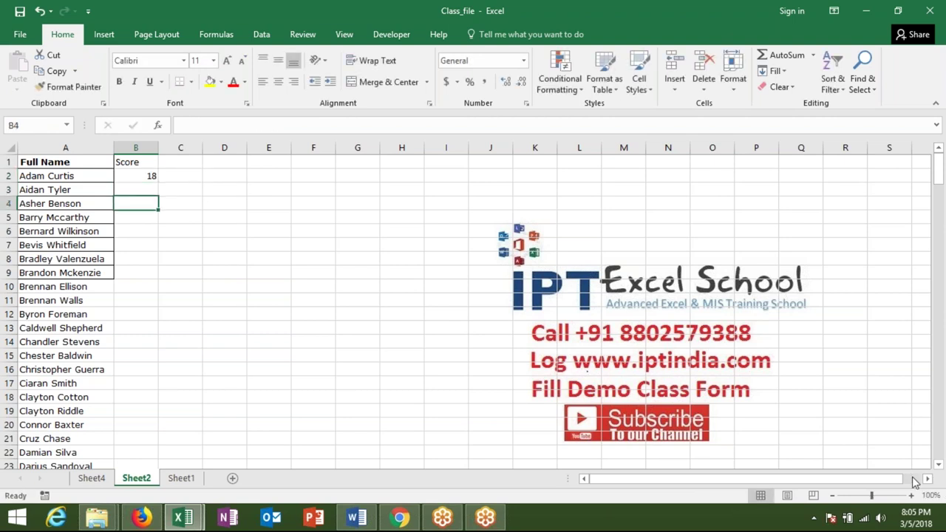
- Fill the random score down to every student and paste the column back as values
left_click(139, 176)
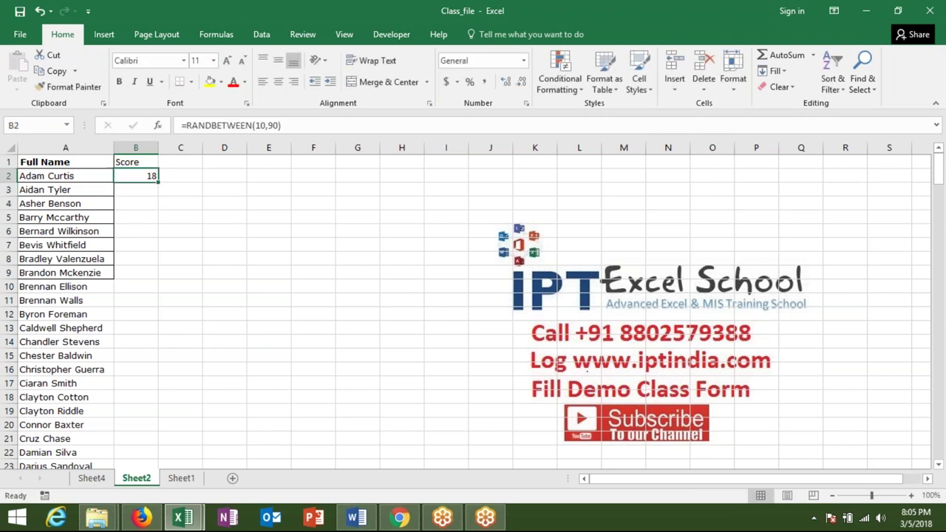
double_click(157, 182)
scroll(160, 335, "down", 6)
scroll(160, 335, "down", 6)
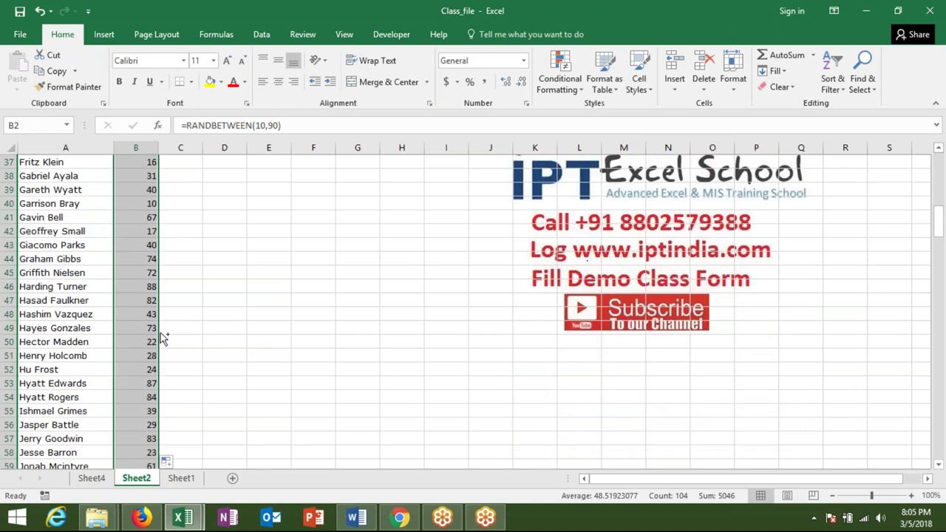
key("ctrl+c")
scroll(160, 332, "up", 3)
scroll(161, 310, "up", 2)
scroll(161, 310, "up", 7)
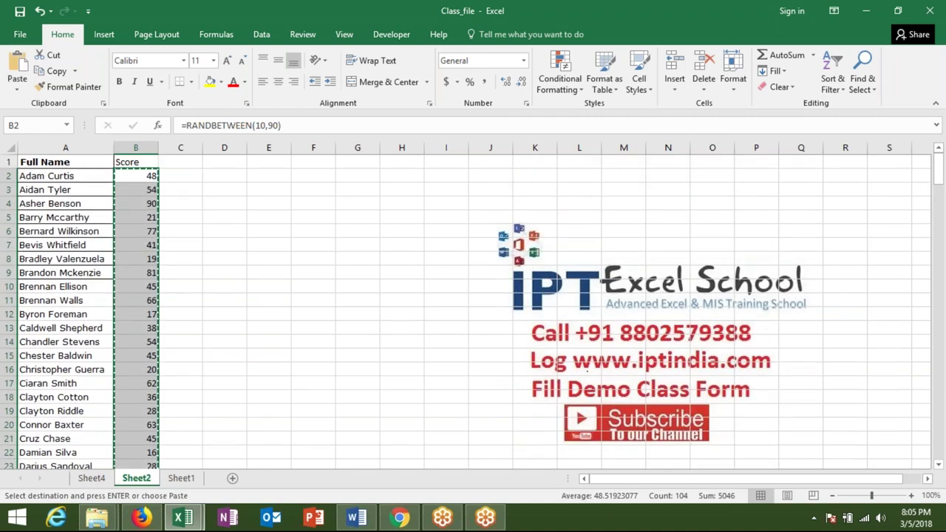
left_click(17, 93)
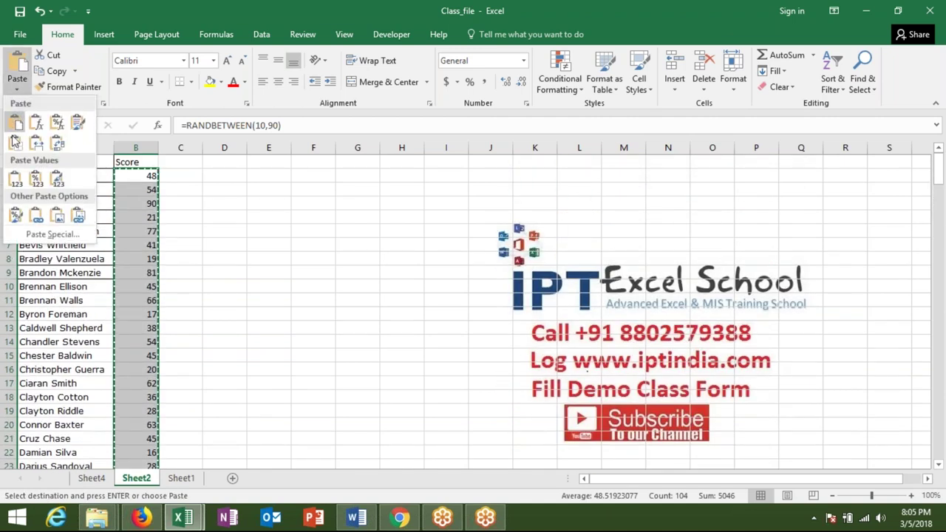
left_click(25, 177)
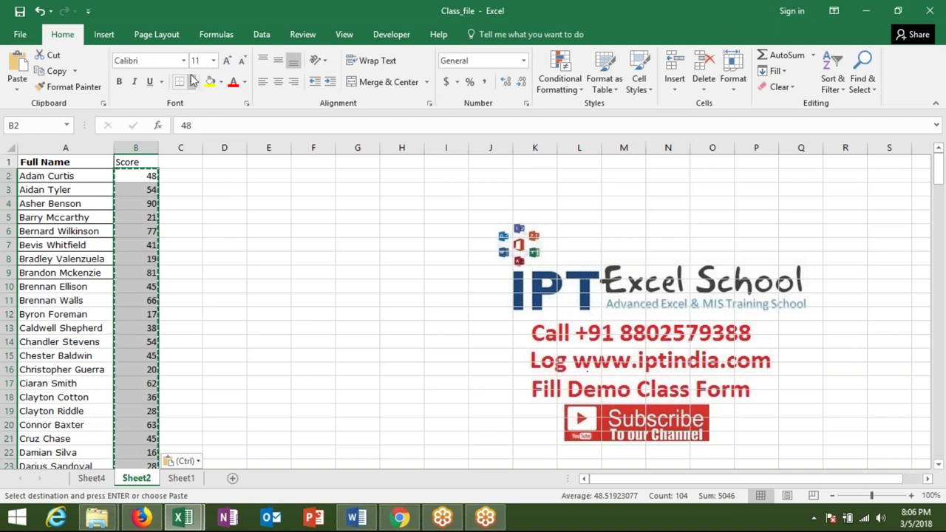
key("Escape")
left_click(126, 190)
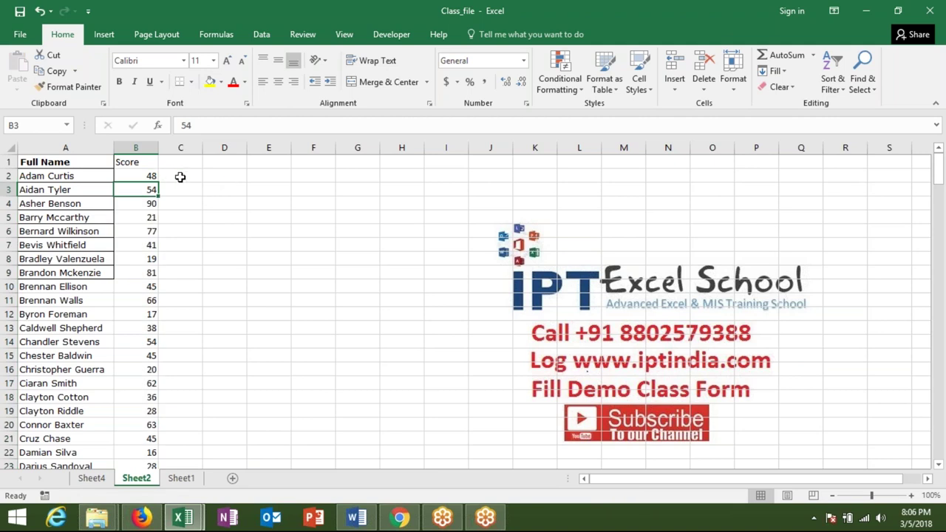
- Type the key rows >60/Pass, 40-60/Re-Rest and <40/Fail into D2:E4
left_click(231, 177)
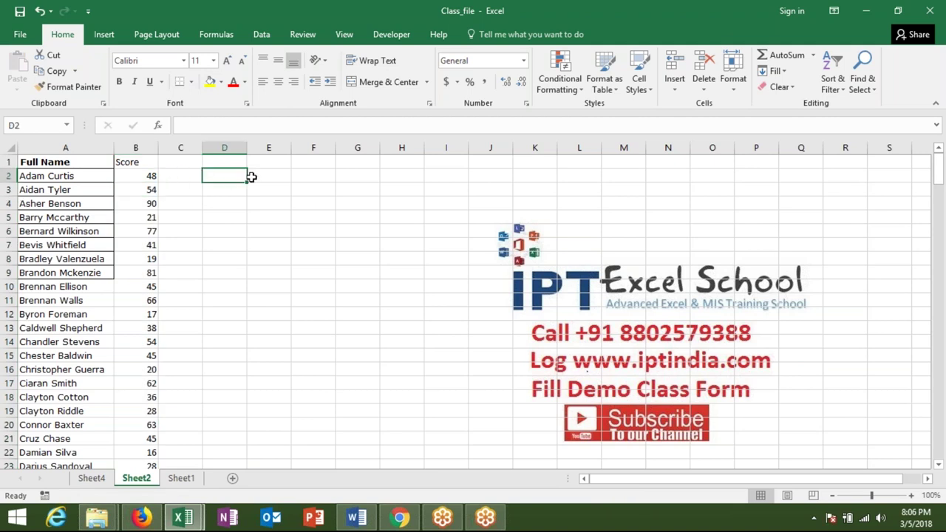
type(">60")
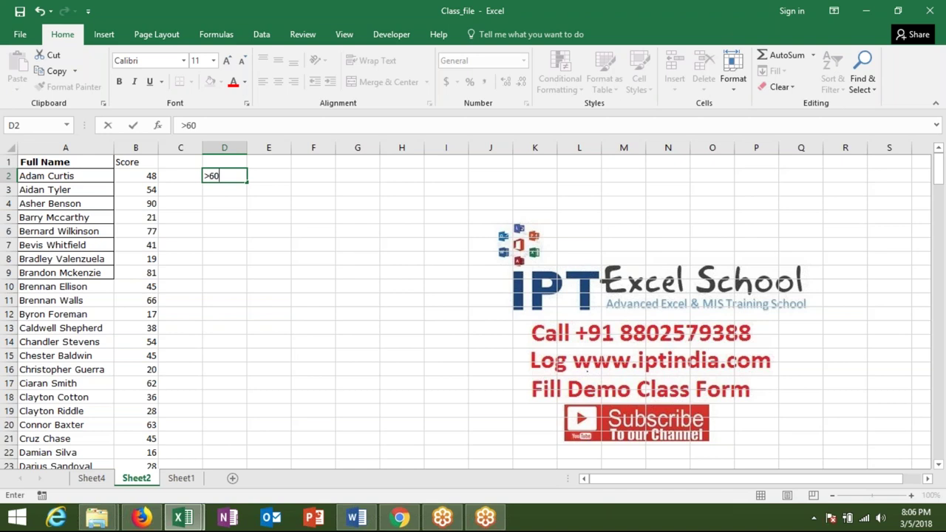
key("Tab")
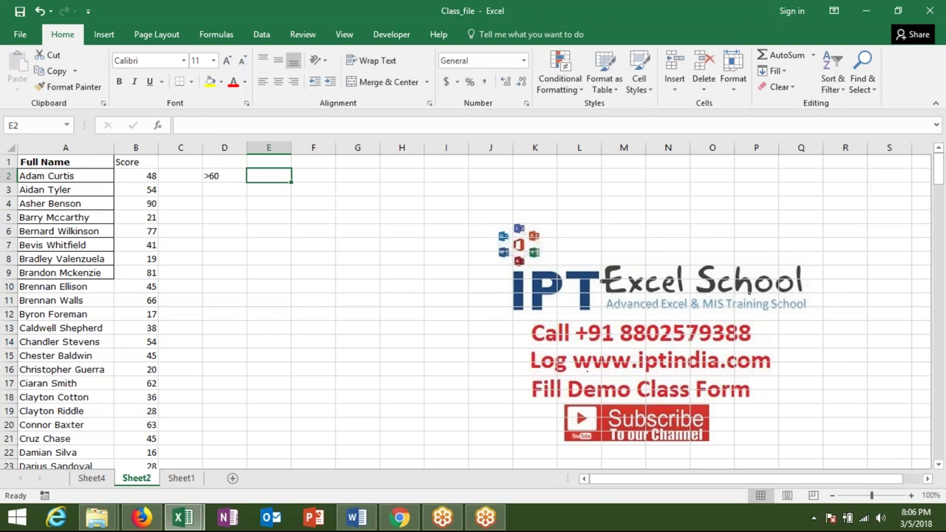
type("Pass")
key("Return")
type("40-60")
key("Tab")
type("Re-Rest")
key("Return")
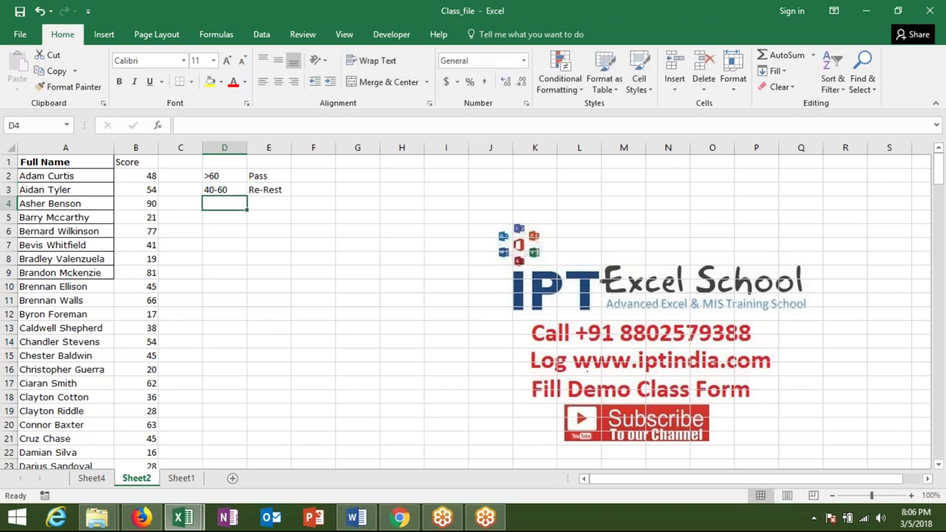
type("<40")
key("Tab")
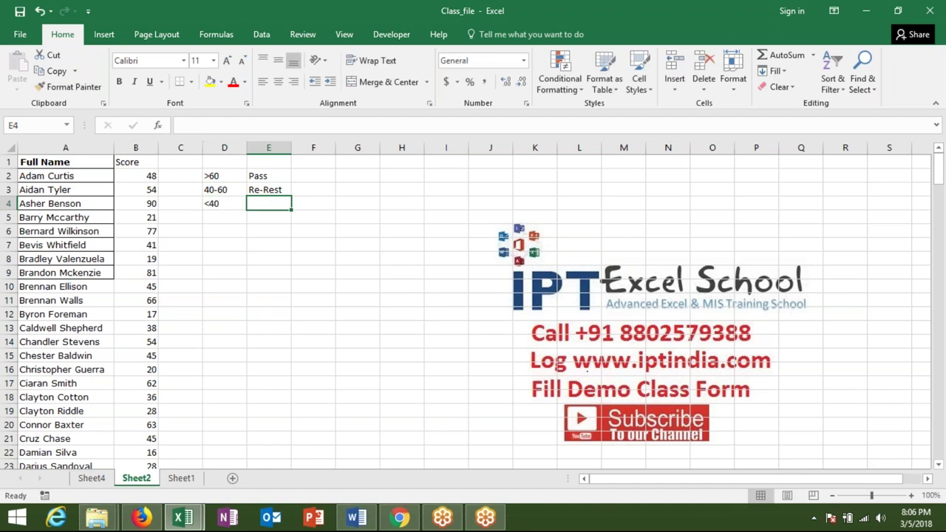
type("Fal")
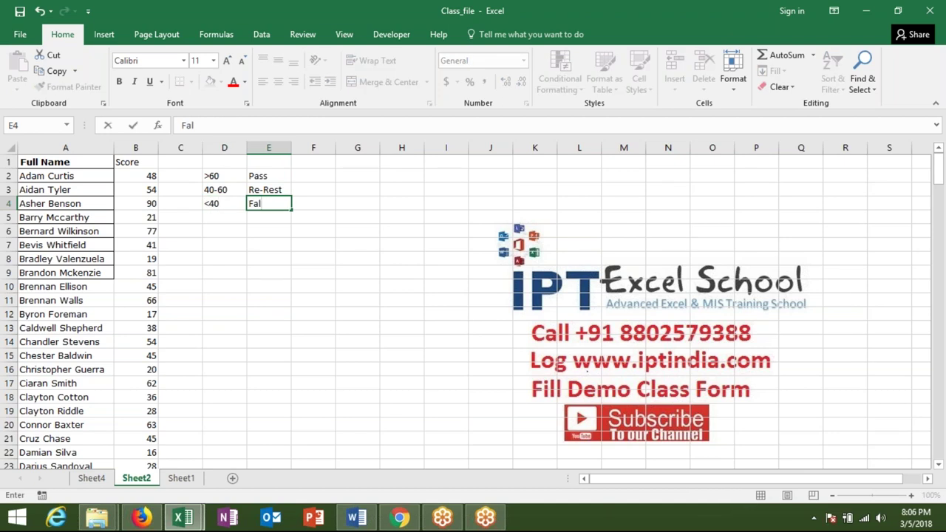
key("BackSpace")
type("il")
key("Return")
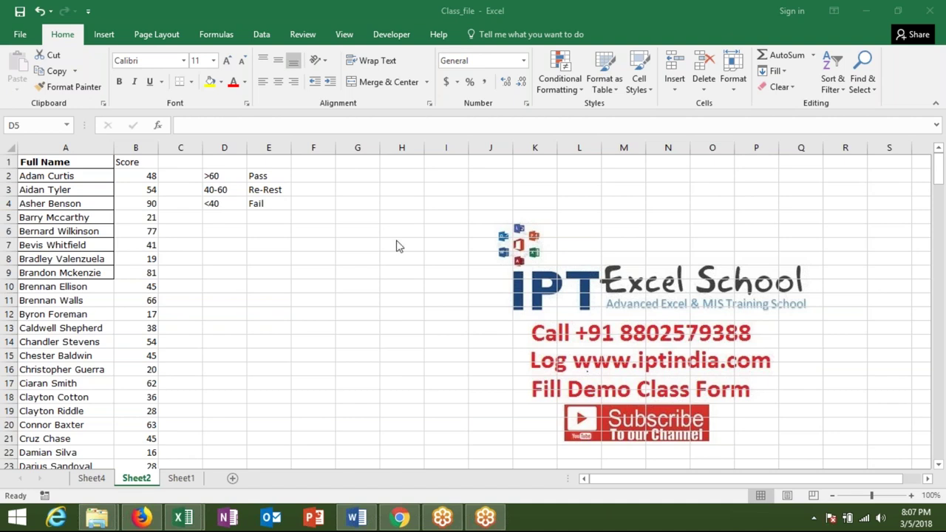
key("alt+Tab")
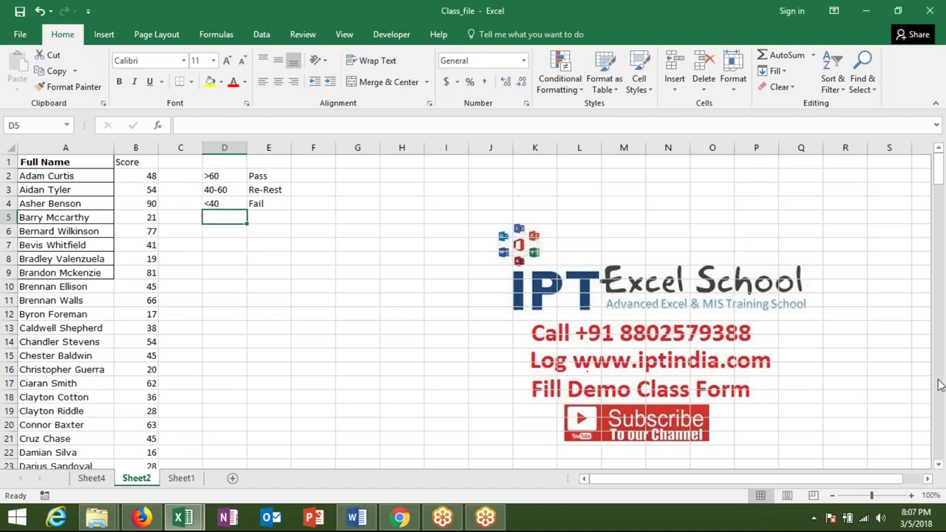
key("alt+Tab")
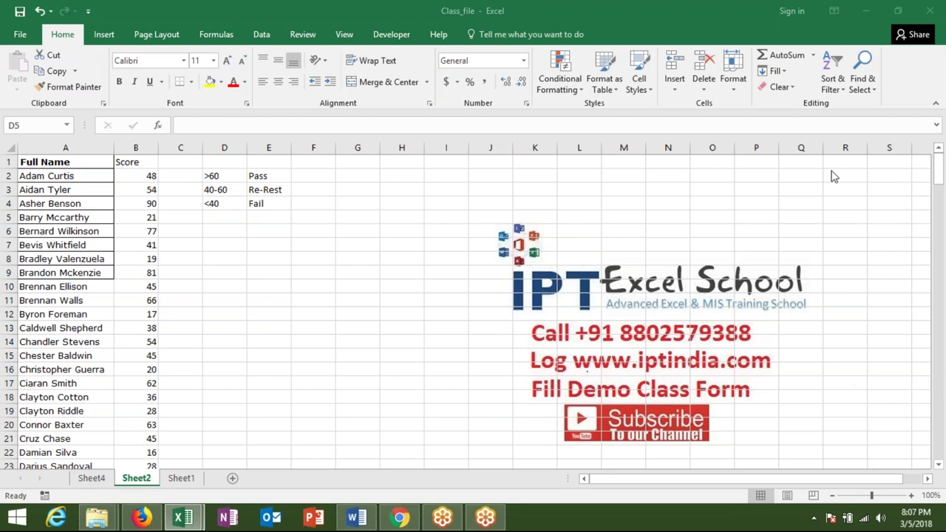
- Preview Icon Sets on the Score column, then close the menu without applying
left_click(885, 184)
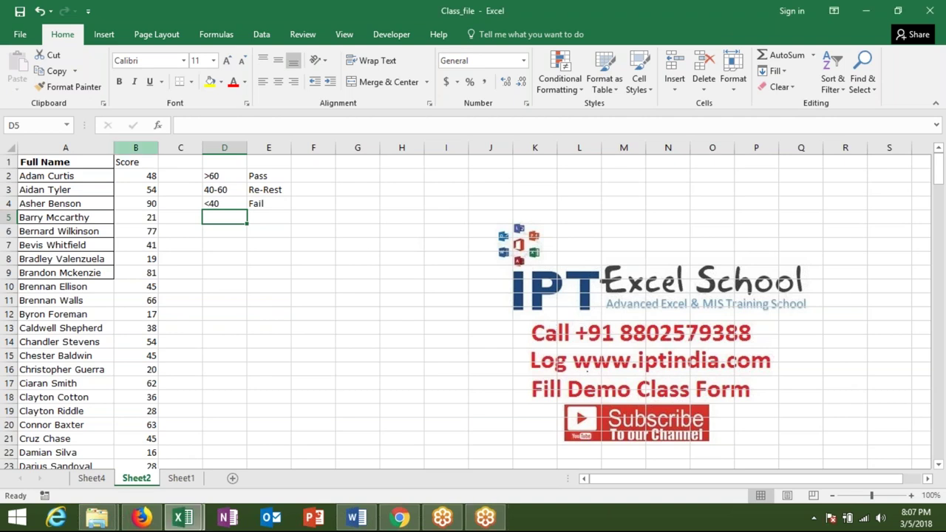
left_click(136, 147)
left_click(561, 74)
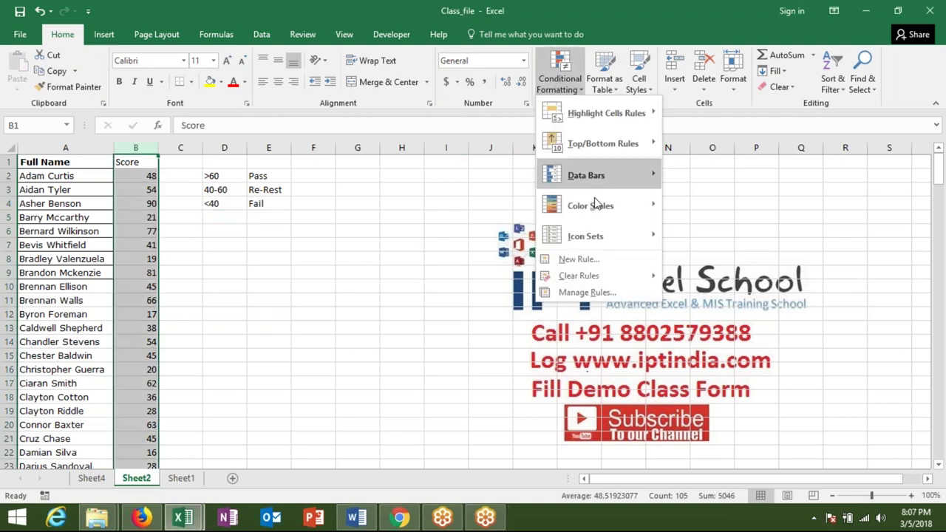
mouse_move(599, 213)
mouse_move(591, 235)
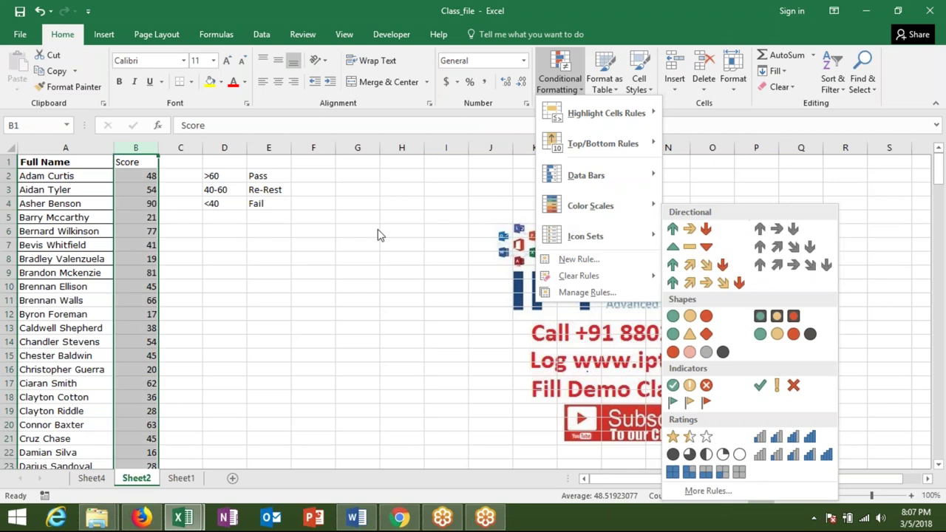
key("Escape")
- Enter Q1 and Q2 in H6:I6 with values 50 and 55 below, then select H7:I7
left_click(401, 231)
type("Q1")
key("Tab")
type("Q2")
key("Return")
type("50")
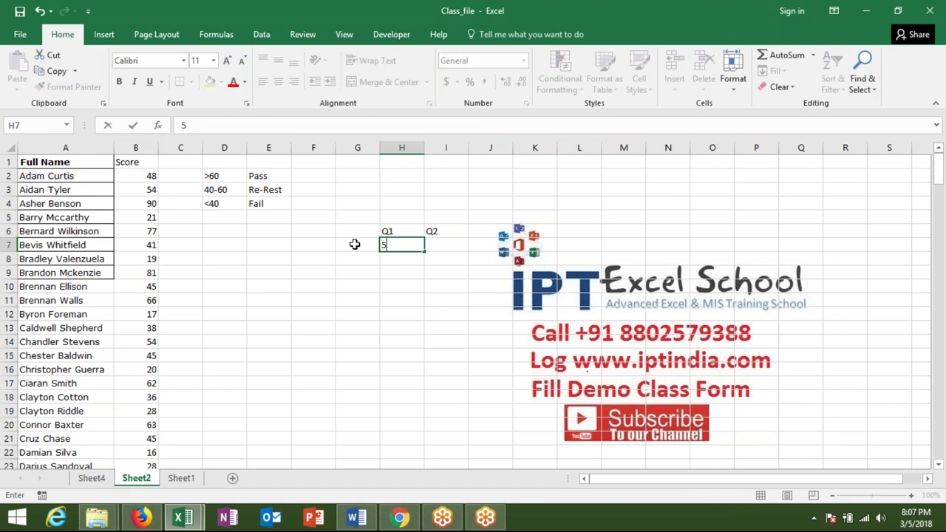
key("Tab")
type("55")
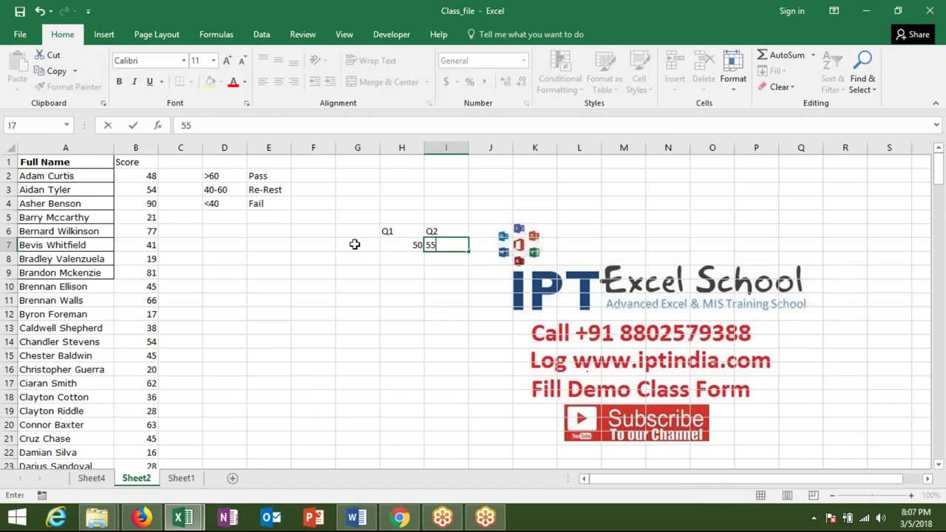
key("Return")
left_click(412, 245)
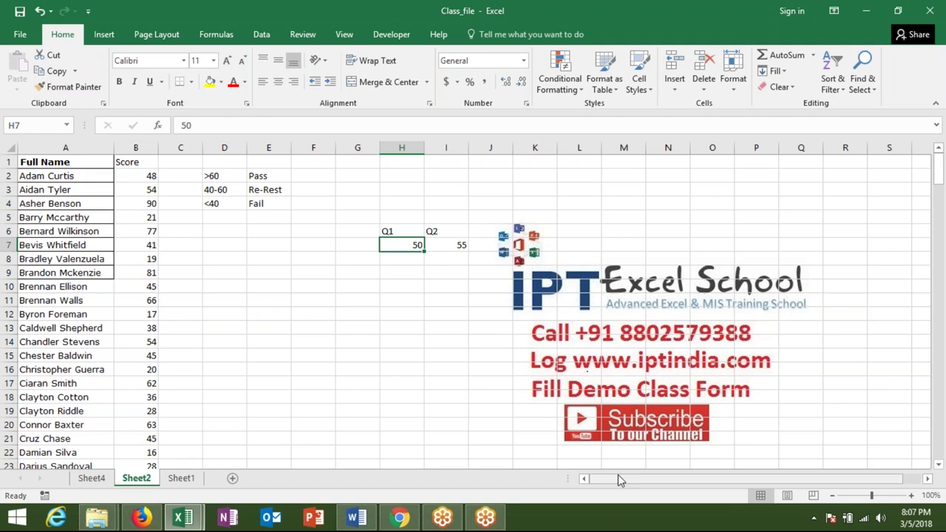
key("Right")
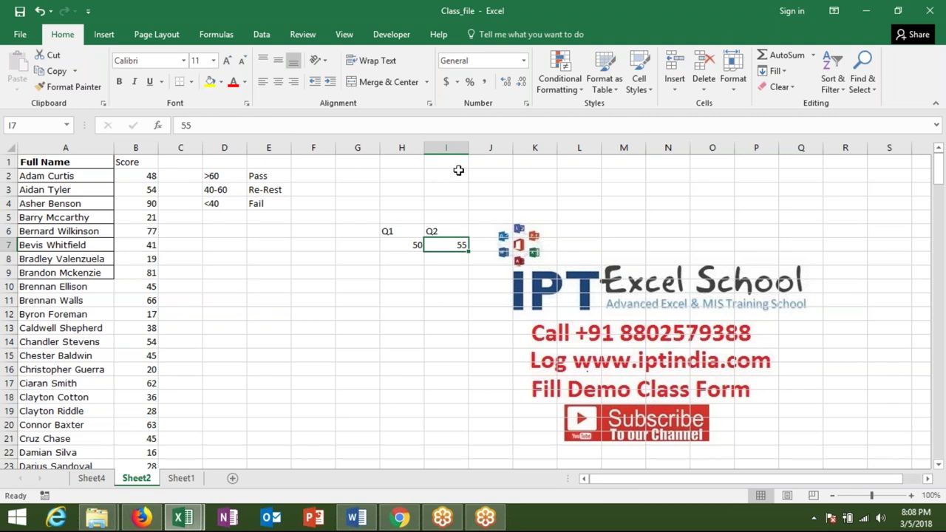
left_click_drag(401, 245, 444, 245)
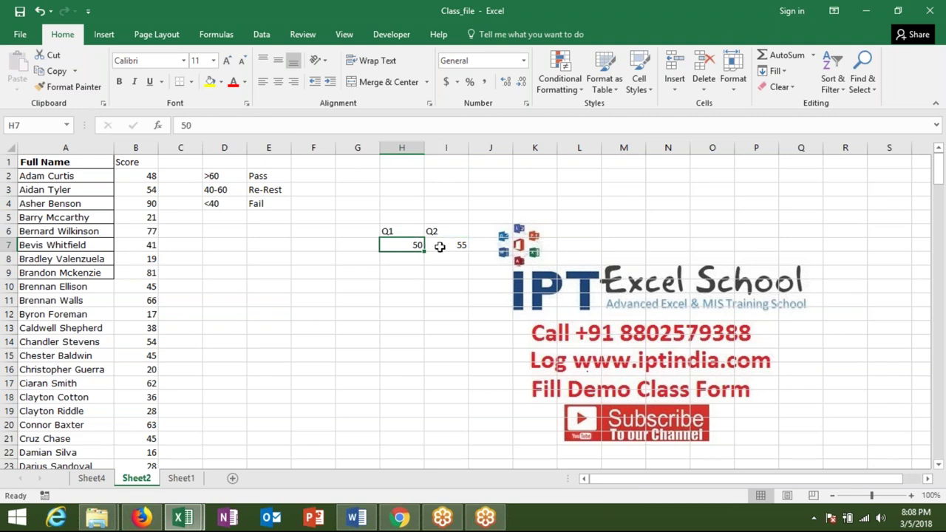
left_click(551, 93)
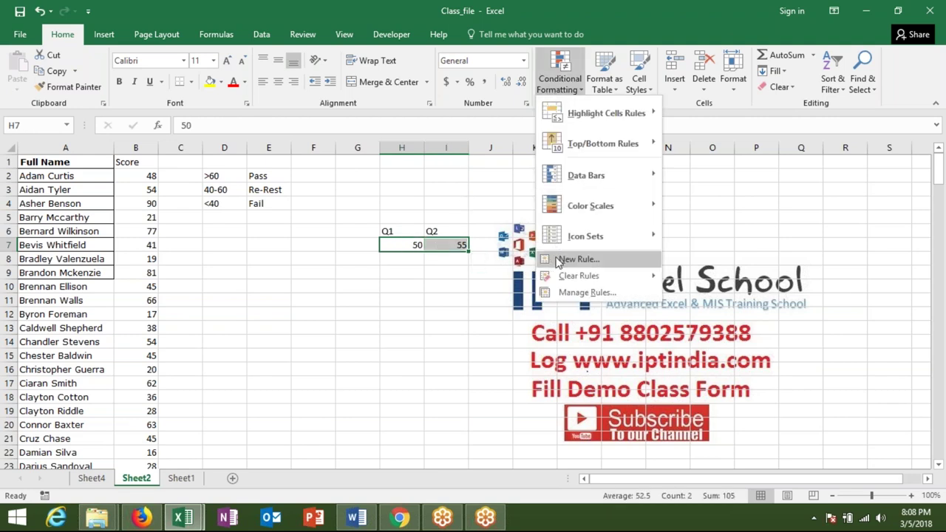
mouse_move(621, 235)
left_click(680, 231)
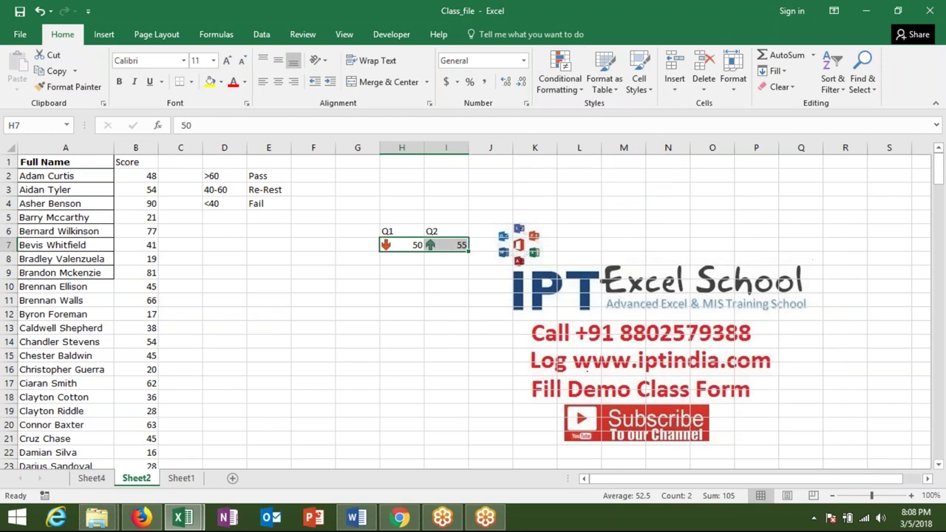
left_click(441, 275)
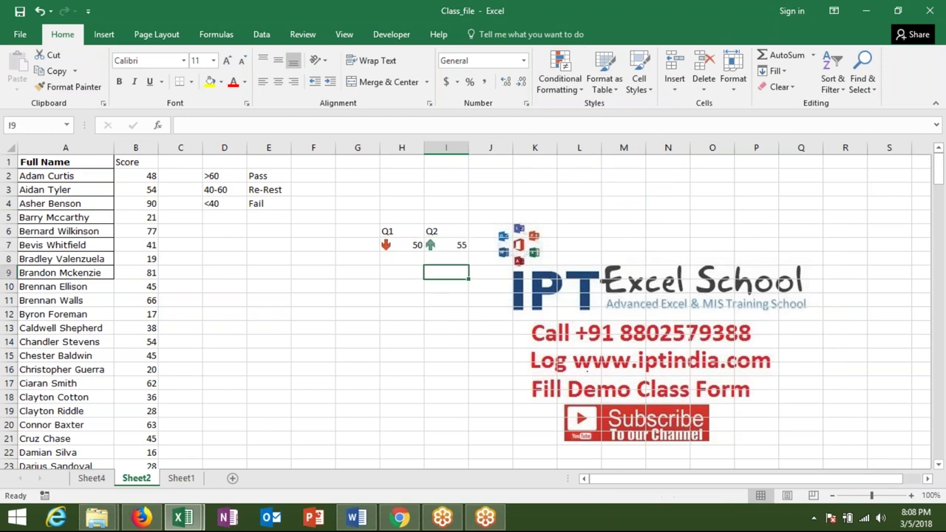
left_click(464, 247)
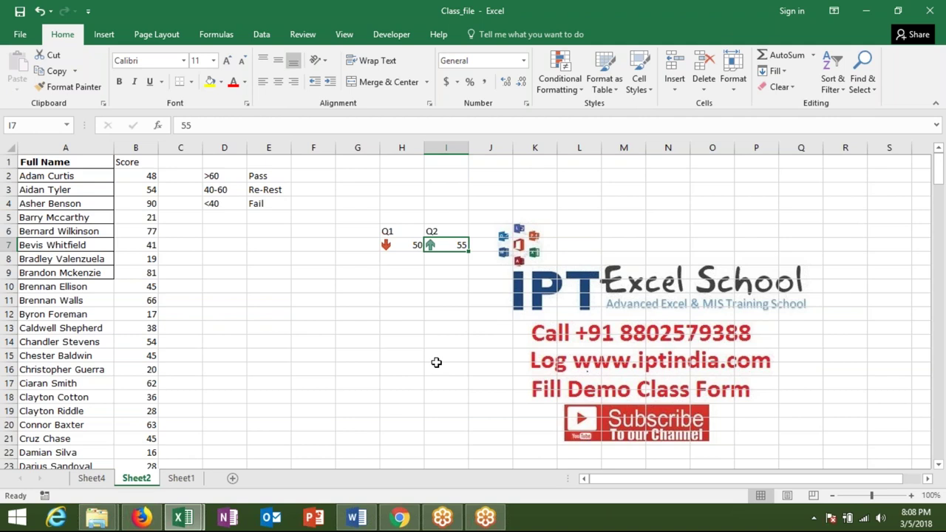
left_click(396, 245)
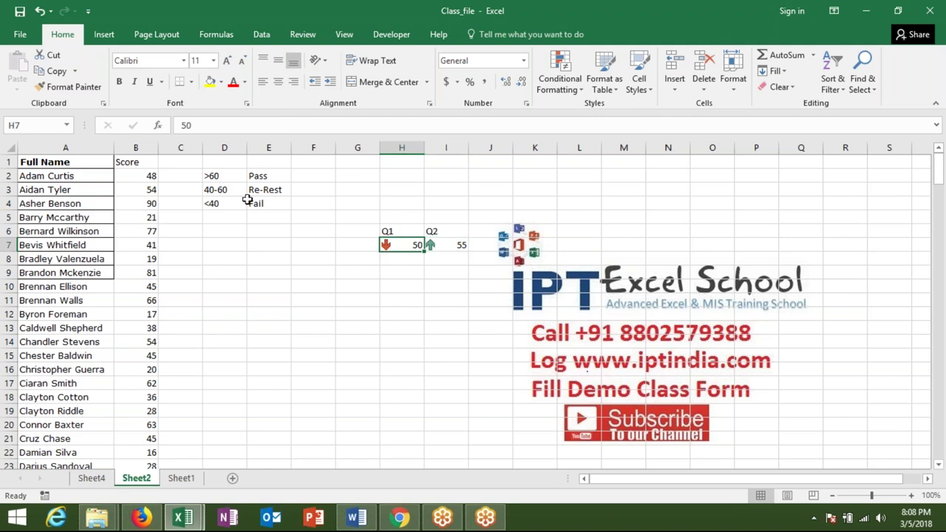
left_click(137, 148)
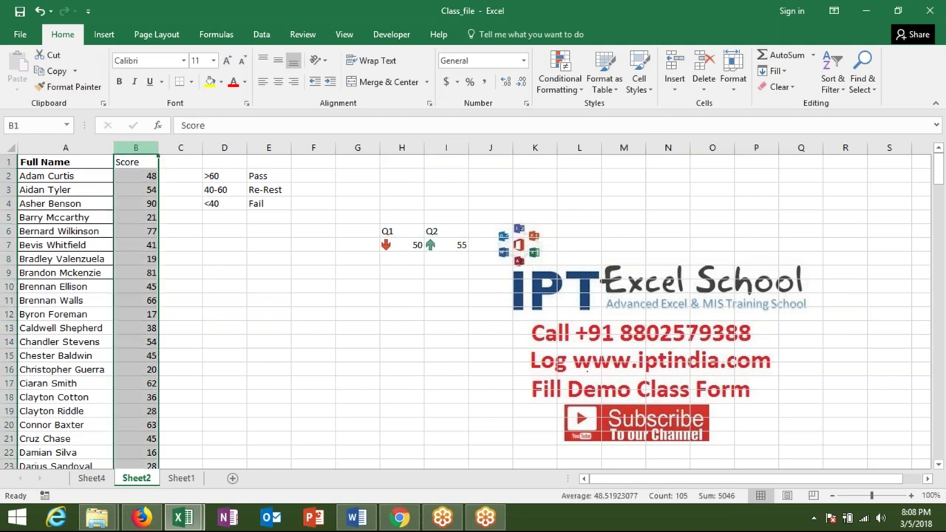
- Apply the 3 Symbols (Uncircled) icon set to the selected Score column
left_click(560, 77)
mouse_move(576, 237)
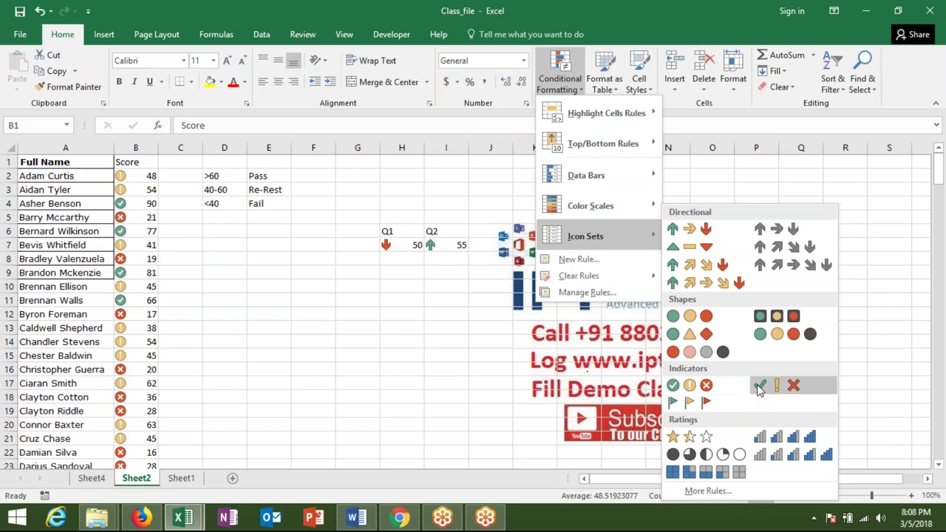
left_click(762, 387)
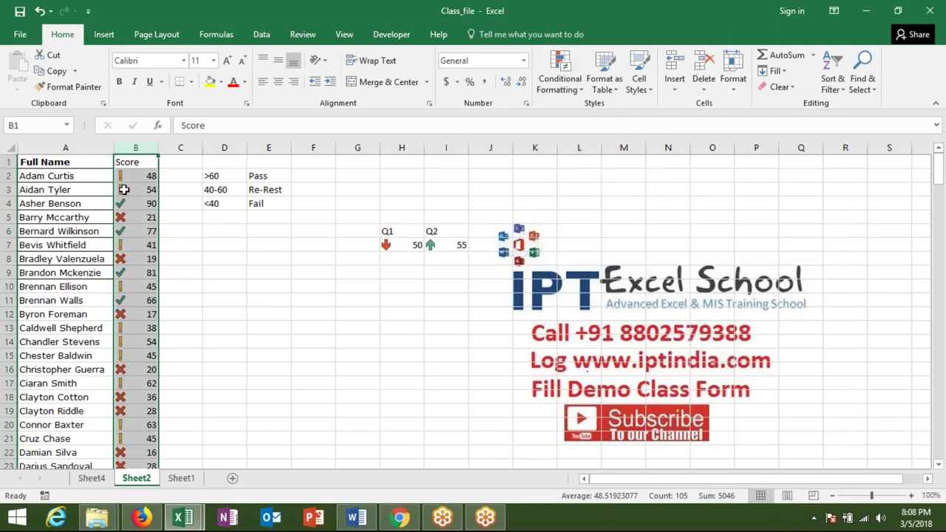
left_click(204, 179)
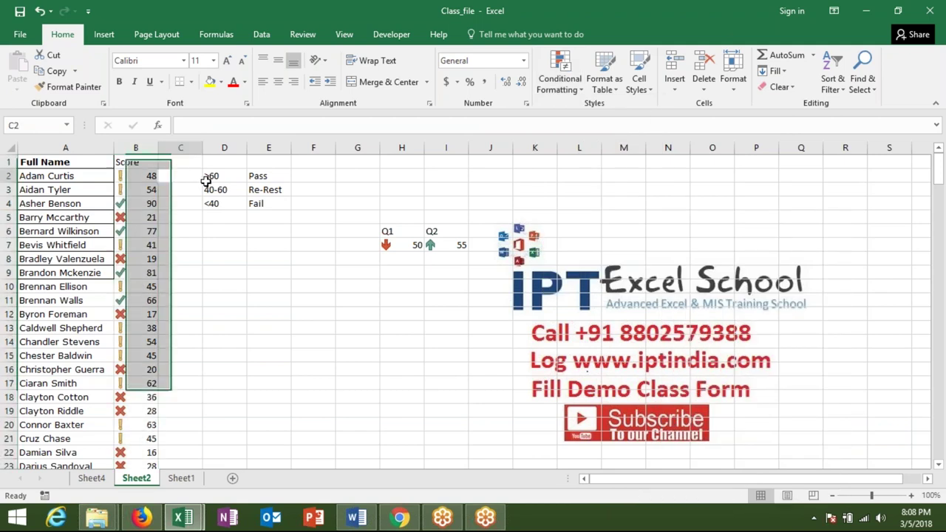
- Enter ranking numbers 3, 2, 1 in C2:C4 beside the grading criteria
left_click_drag(206, 179, 261, 180)
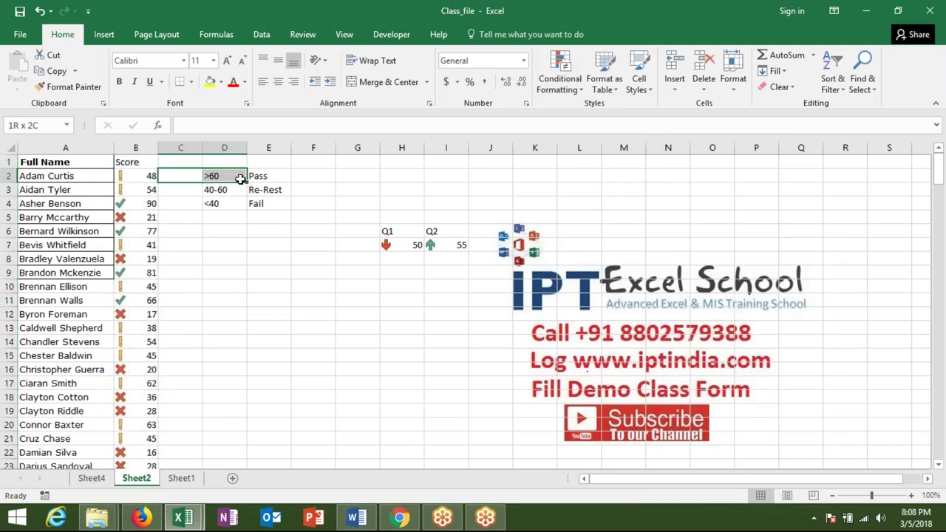
left_click(211, 190)
mouse_move(244, 191)
left_mouse_down()
mouse_move(268, 189)
mouse_move(259, 204)
left_mouse_up()
left_click(243, 203)
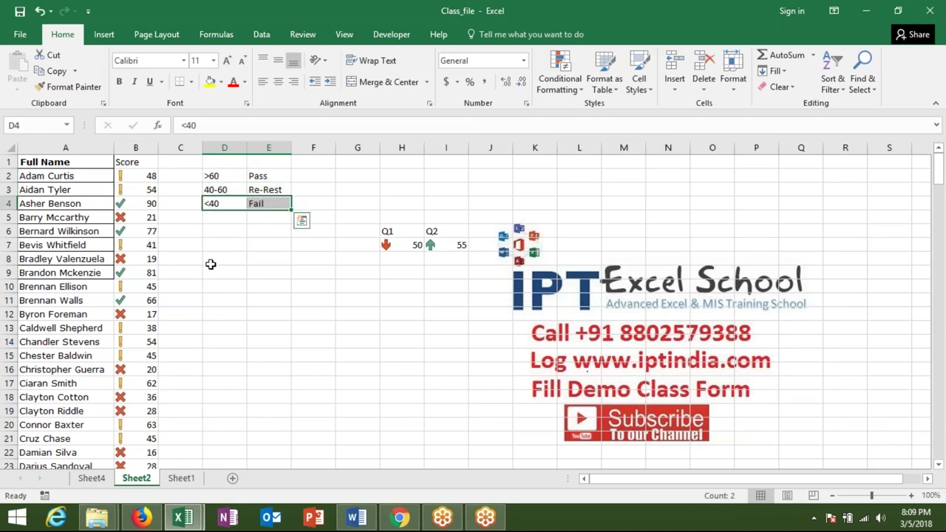
left_click(181, 175)
type("3")
key("Return")
type("2")
key("Return")
type("1.")
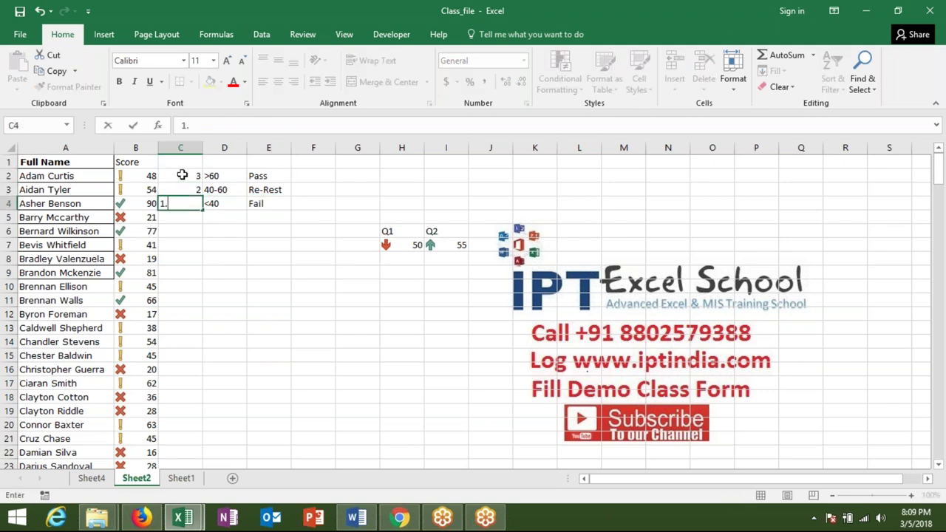
left_click(183, 180)
- Apply the 3 Symbols icon set to the numbers in C2:C4
left_click_drag(183, 181, 185, 204)
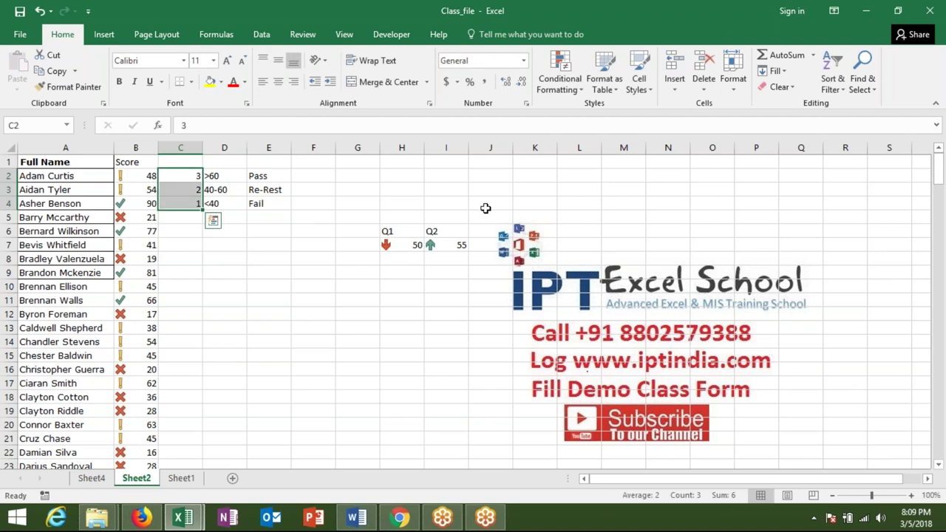
left_click(560, 74)
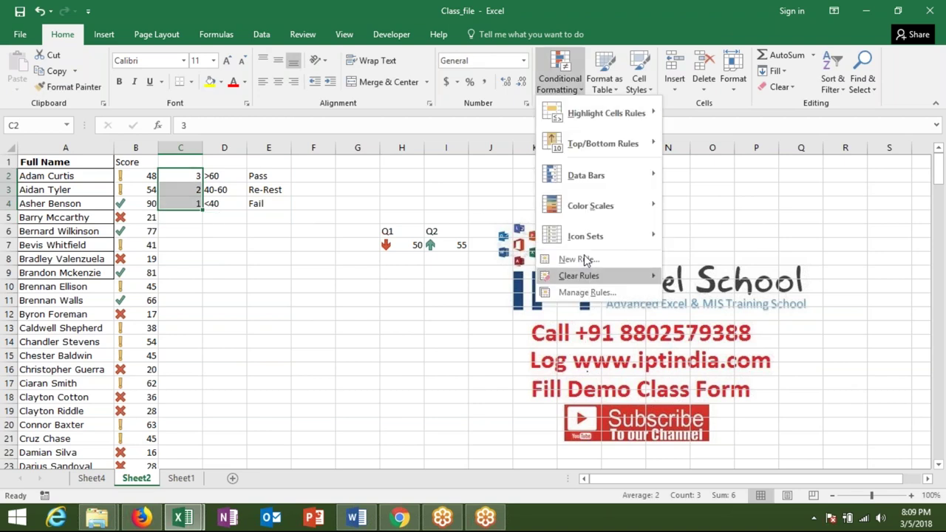
mouse_move(592, 236)
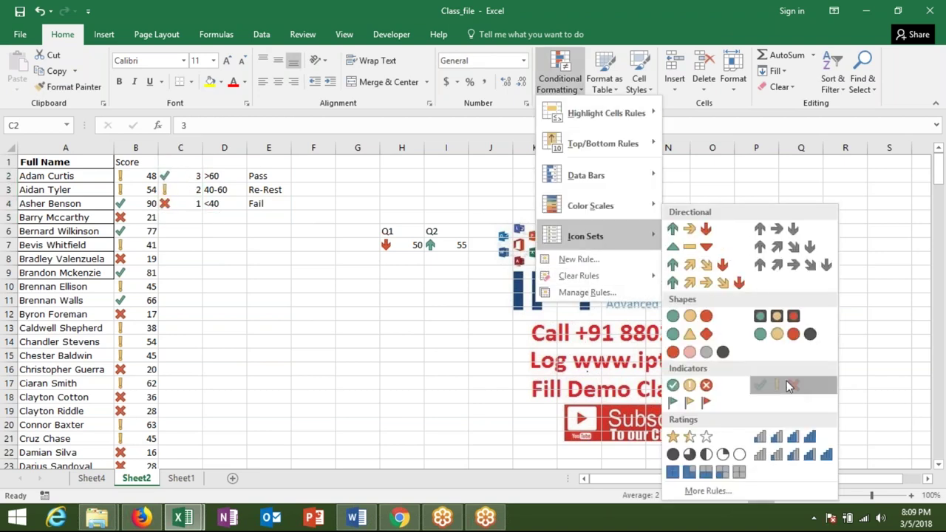
left_click(788, 384)
- Insert a blank column at C, shifting the icon key to the right
left_click(181, 148)
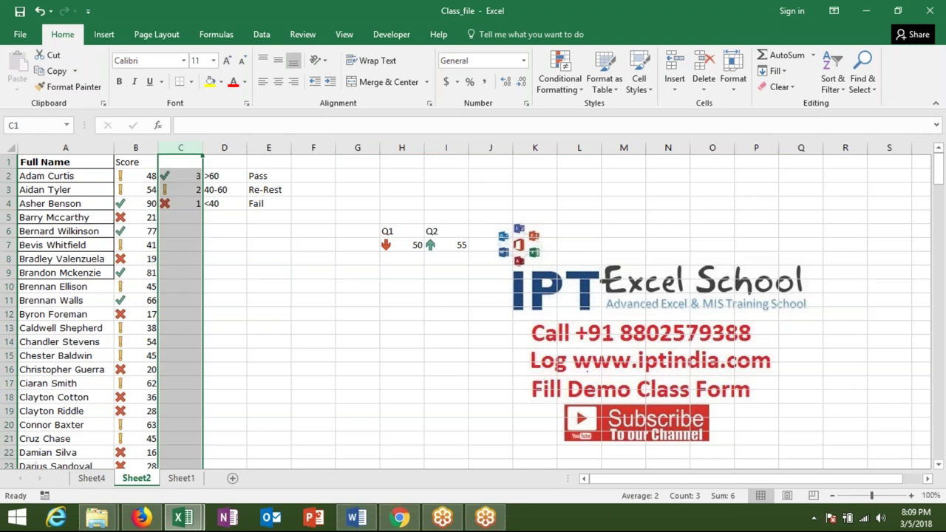
key("ctrl+shift+plus")
left_click(180, 230)
left_click(215, 229)
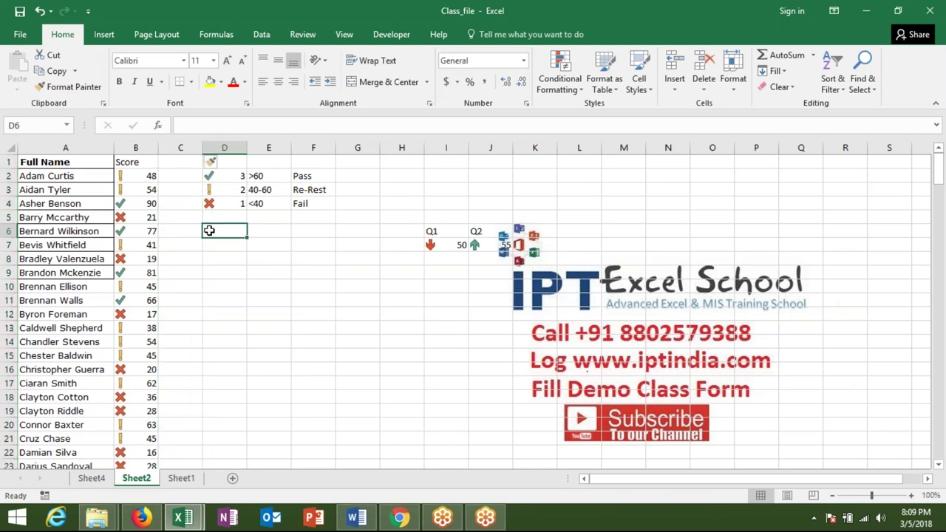
- With column B selected, browse Icon Sets without changes, then reopen Conditional Formatting
left_click(135, 148)
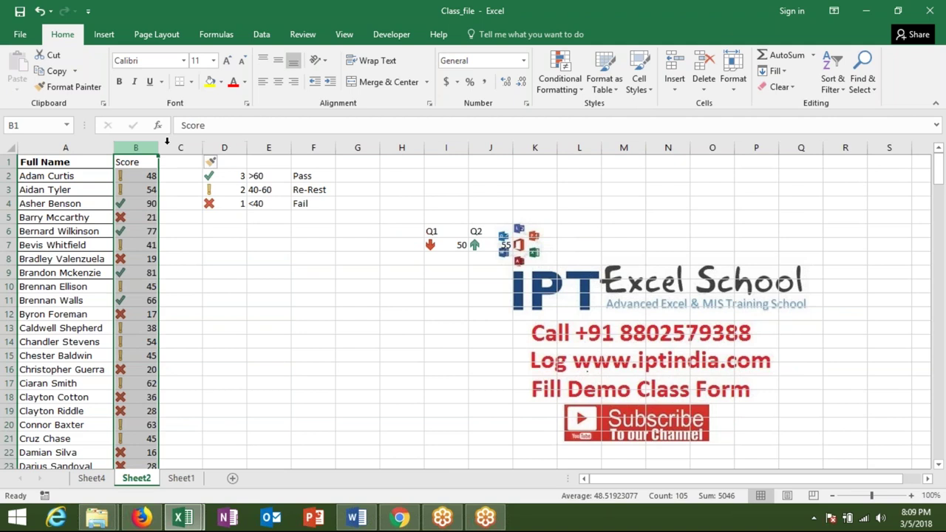
left_click(560, 80)
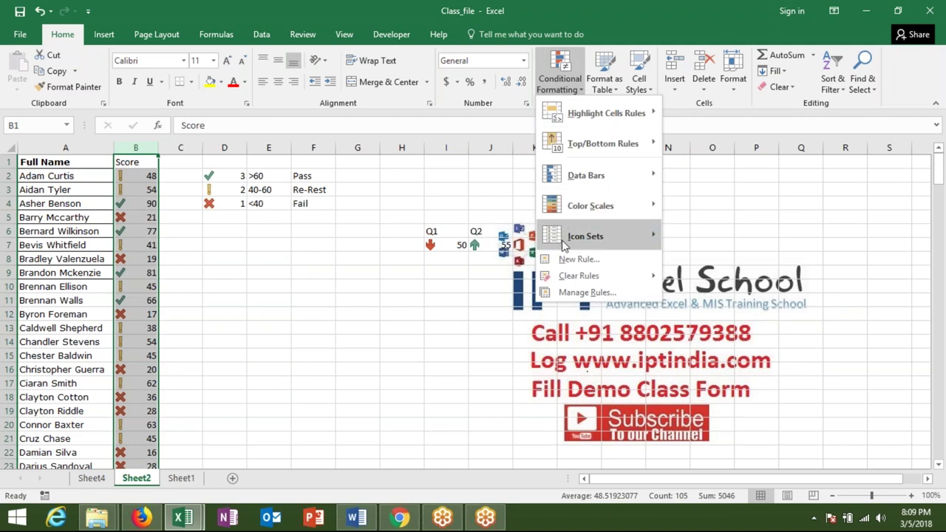
mouse_move(585, 235)
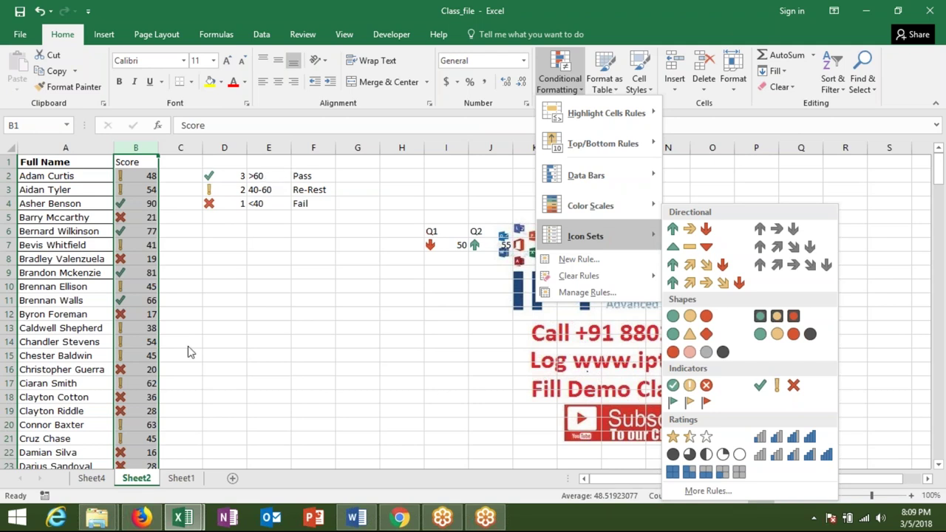
left_click(211, 161)
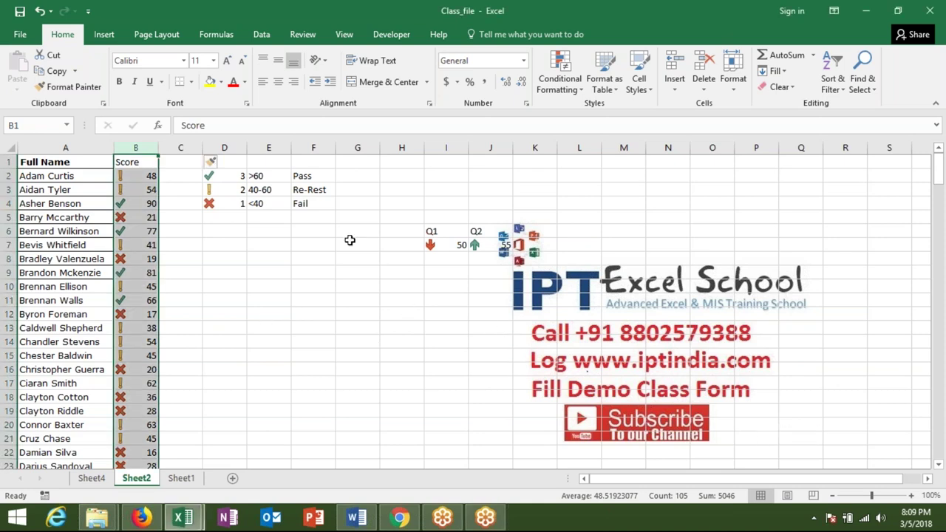
left_click(567, 81)
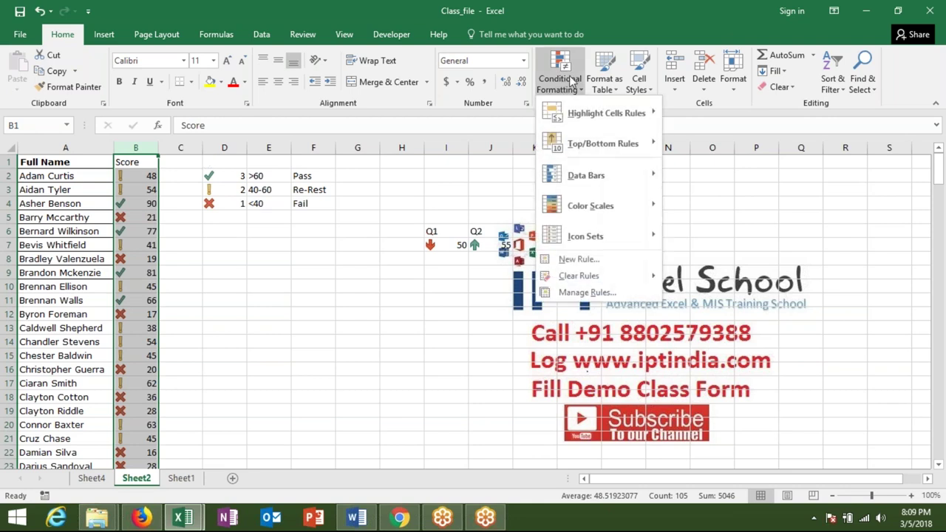
- In Manage Rules, open the Score column's Icon Set rule in Edit Formatting Rule
left_click(574, 294)
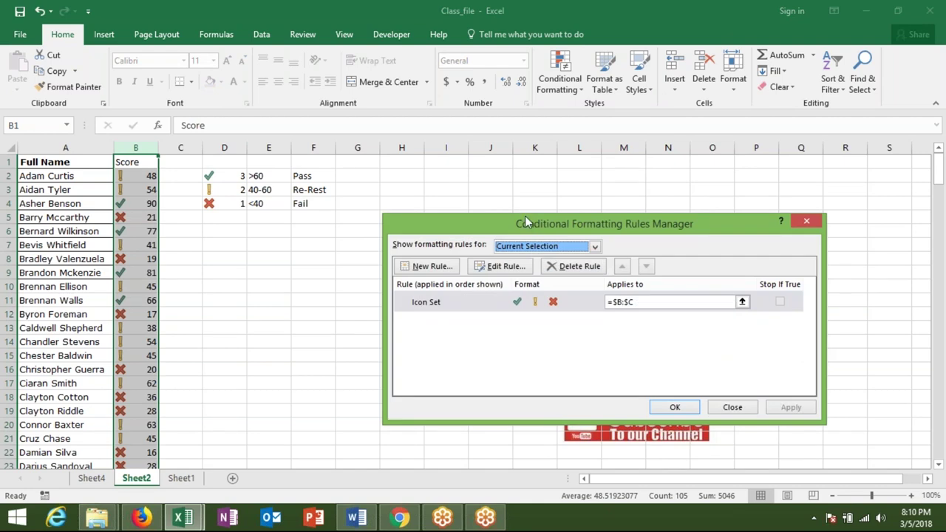
left_click_drag(525, 215, 420, 175)
left_click(443, 269)
double_click(442, 268)
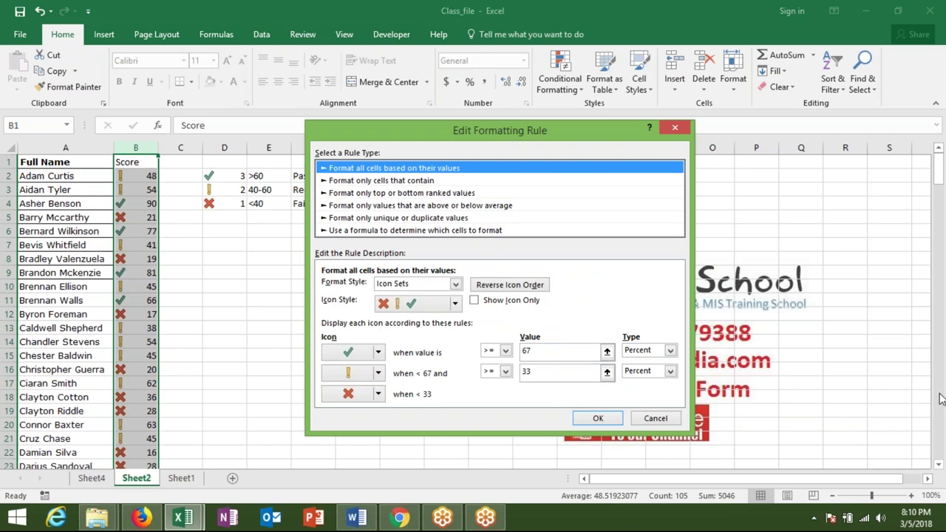
- Switch both icon thresholds to Number type, with 60 for the tick and 40 for the exclamation
left_click(940, 366)
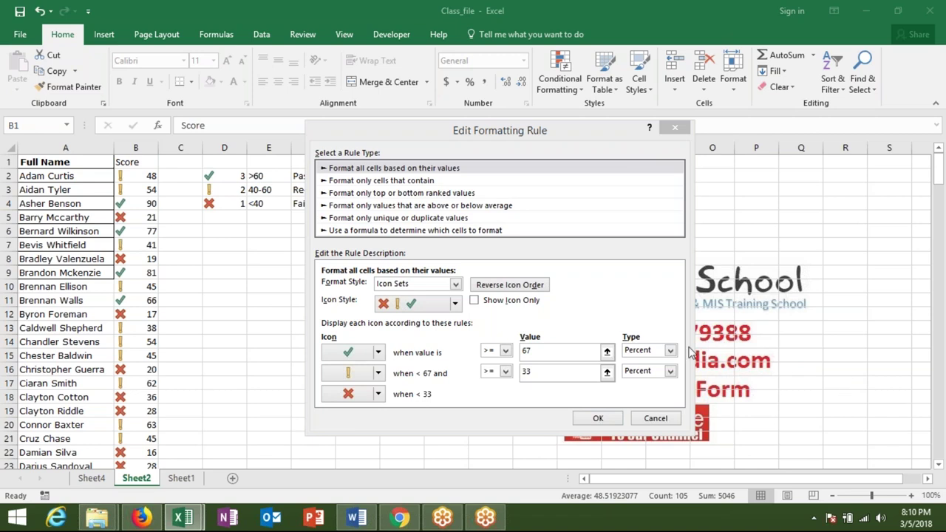
left_click(649, 352)
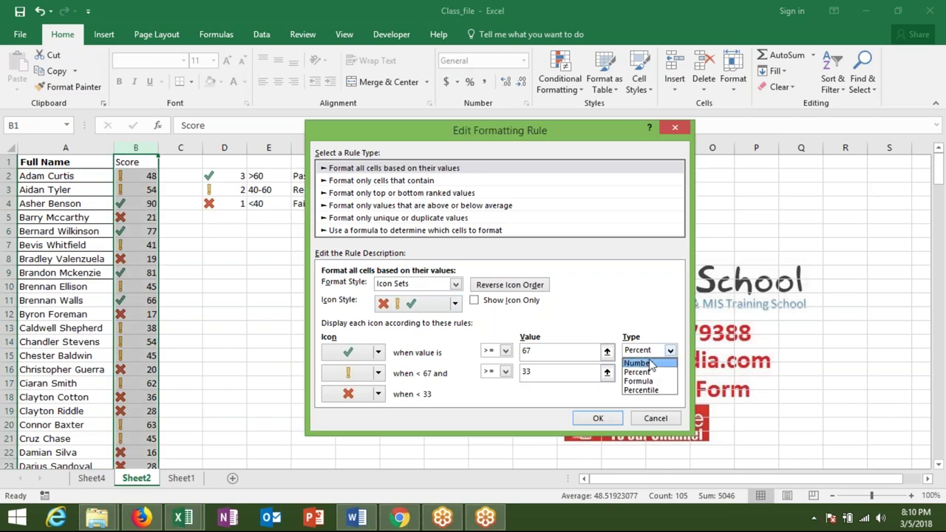
left_click(649, 361)
left_click(651, 373)
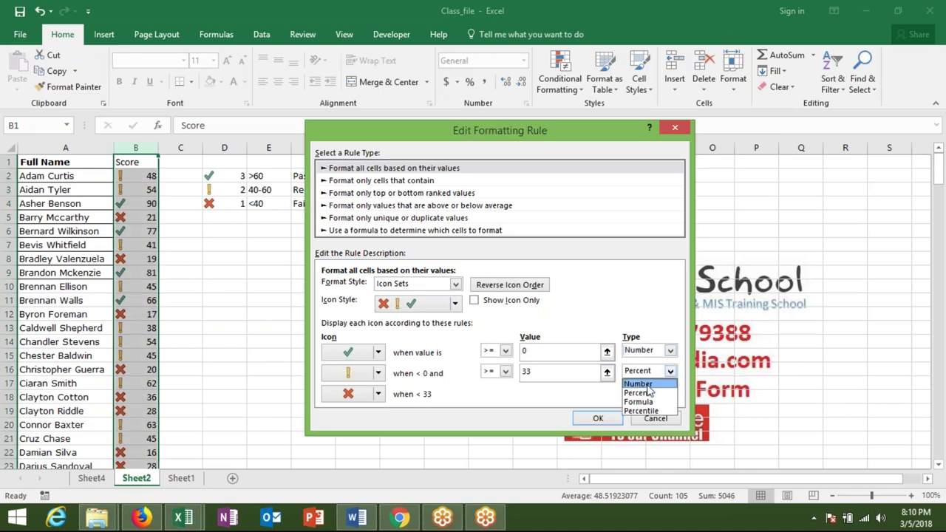
left_click(649, 391)
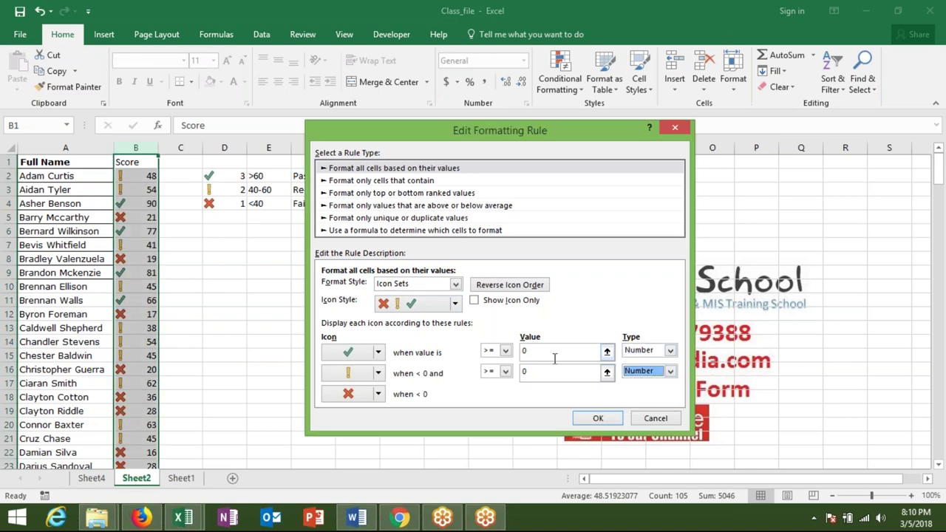
double_click(524, 351)
type("60")
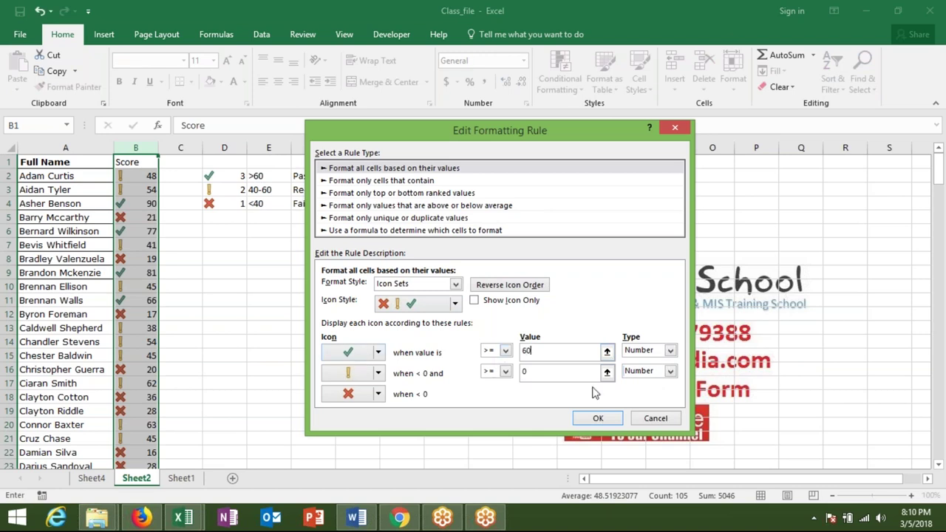
double_click(524, 371)
type("40")
- Confirm the edited icon set rule and apply it to the Score column
left_click(942, 373)
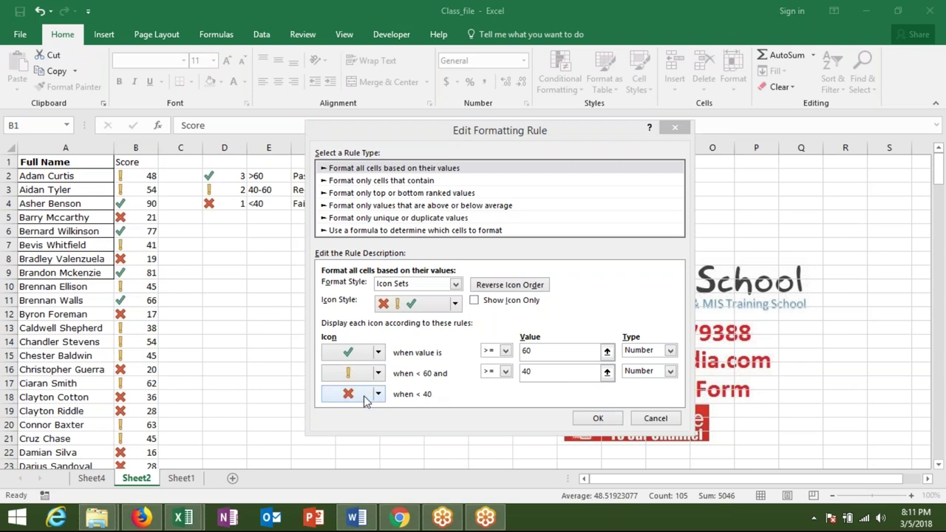
left_click(598, 418)
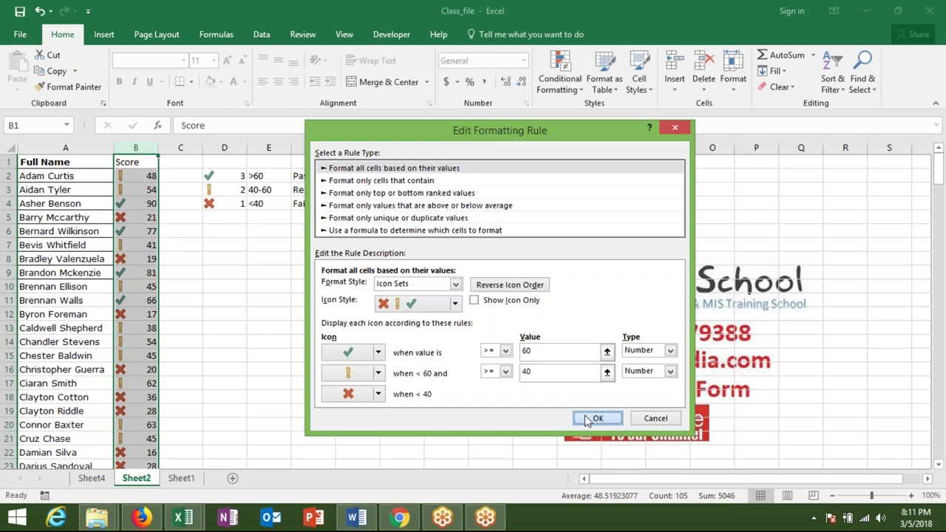
left_click(700, 369)
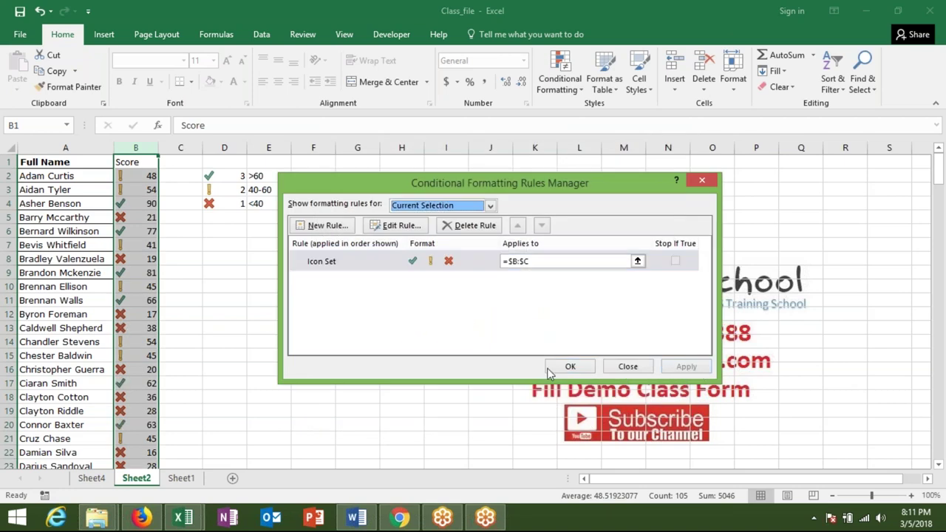
left_click(553, 370)
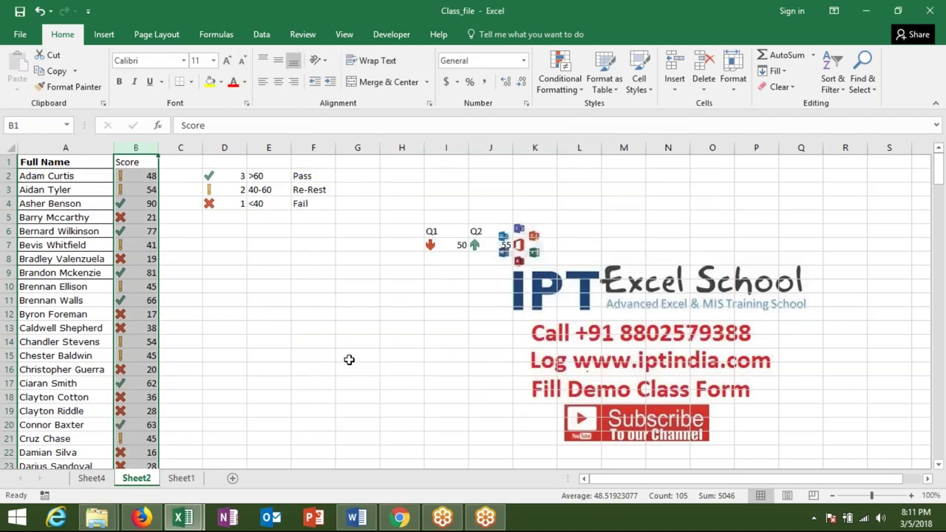
left_click(261, 295)
- Add a new sheet with the header 'Mobile' in A1 and narrow column A
scroll(192, 319, "down", 5)
scroll(193, 320, "up", 5)
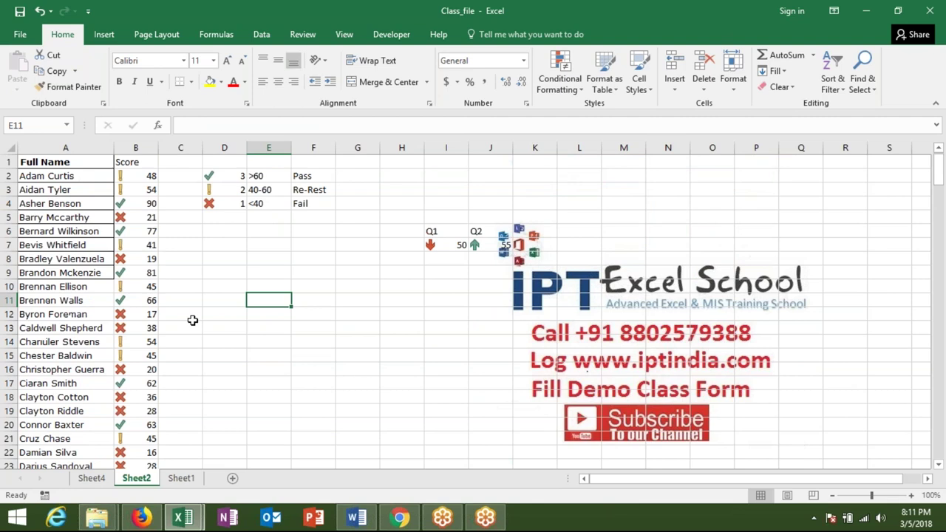
left_click(197, 478)
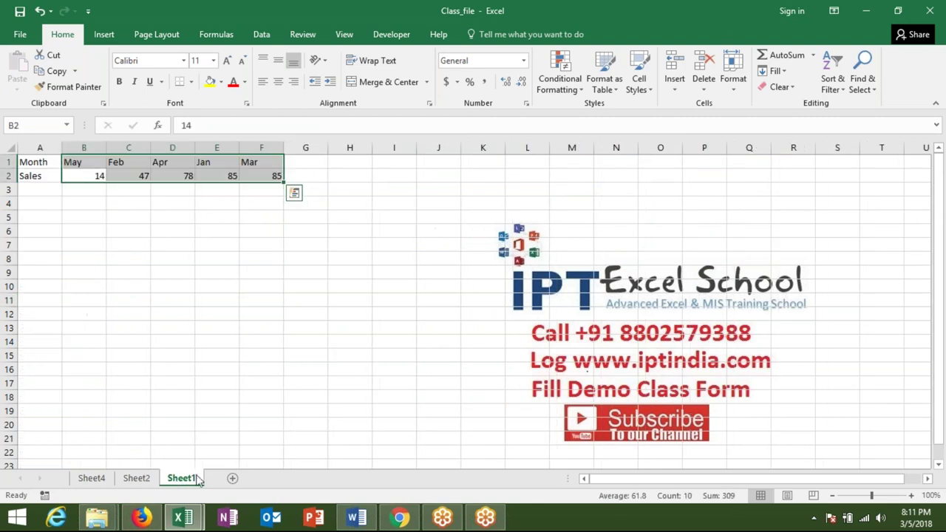
left_click(233, 478)
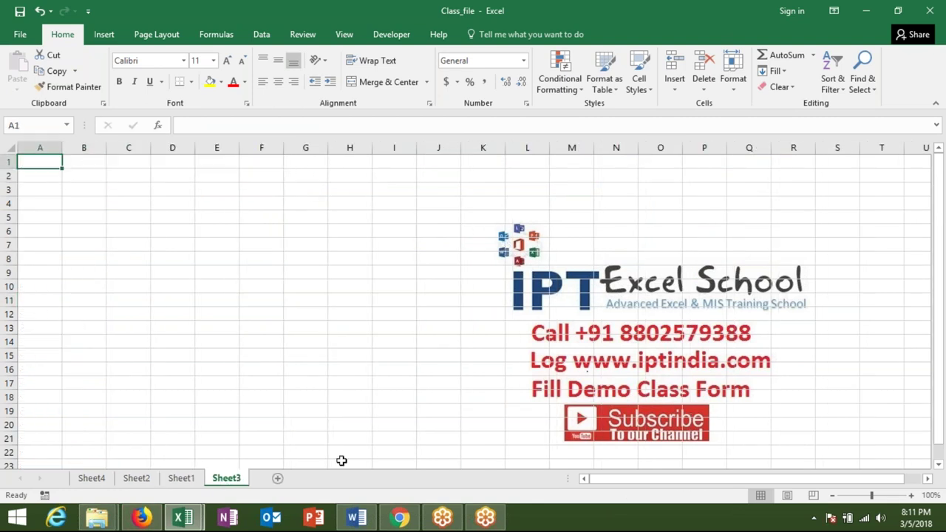
type("Mobi")
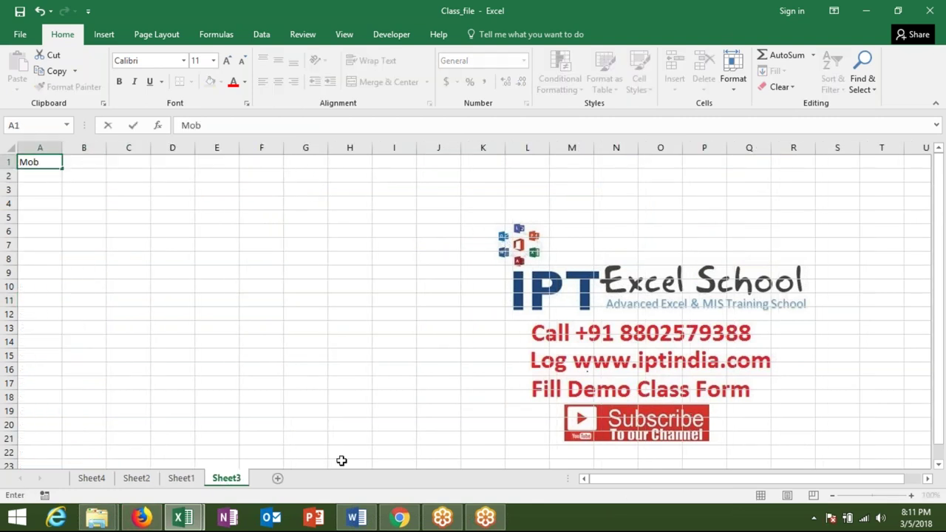
type("le")
left_click(22, 244)
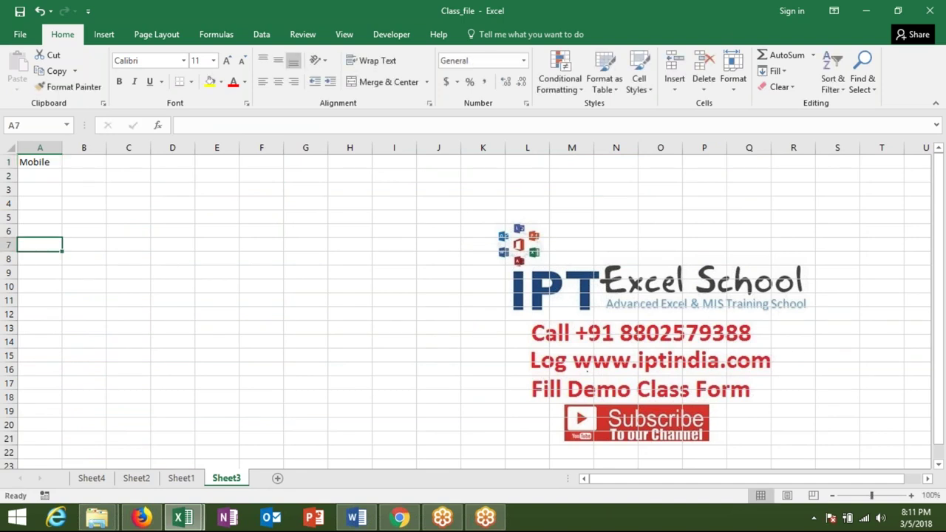
left_click_drag(62, 147, 58, 150)
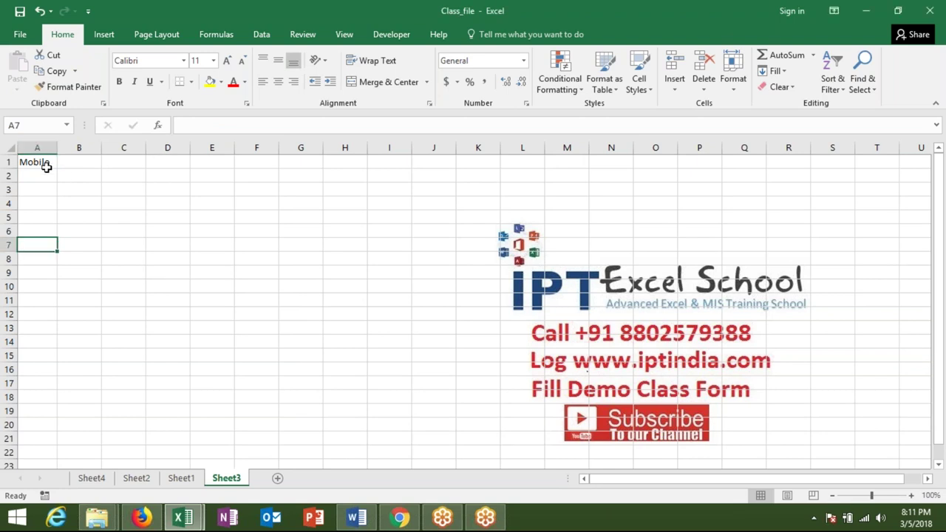
left_click(38, 148)
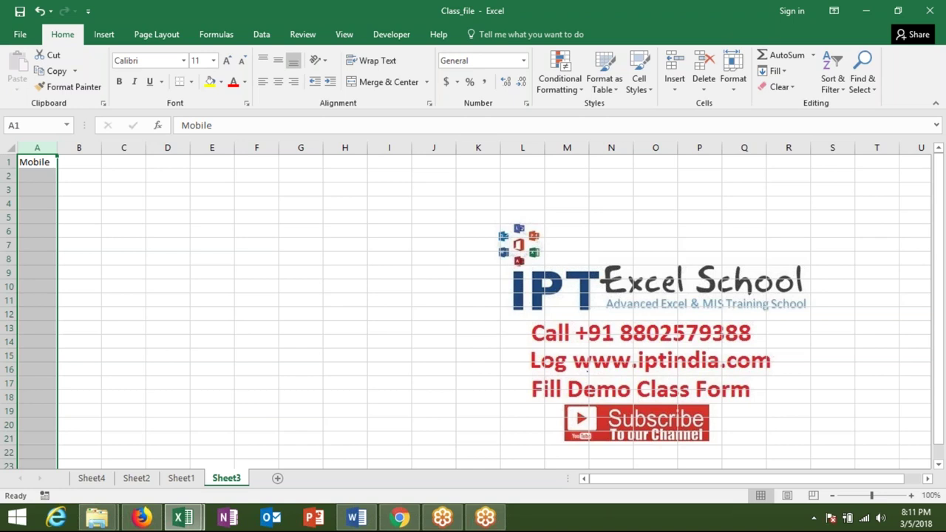
- Highlight duplicate values in column A with the light red fill
left_click(560, 87)
mouse_move(614, 113)
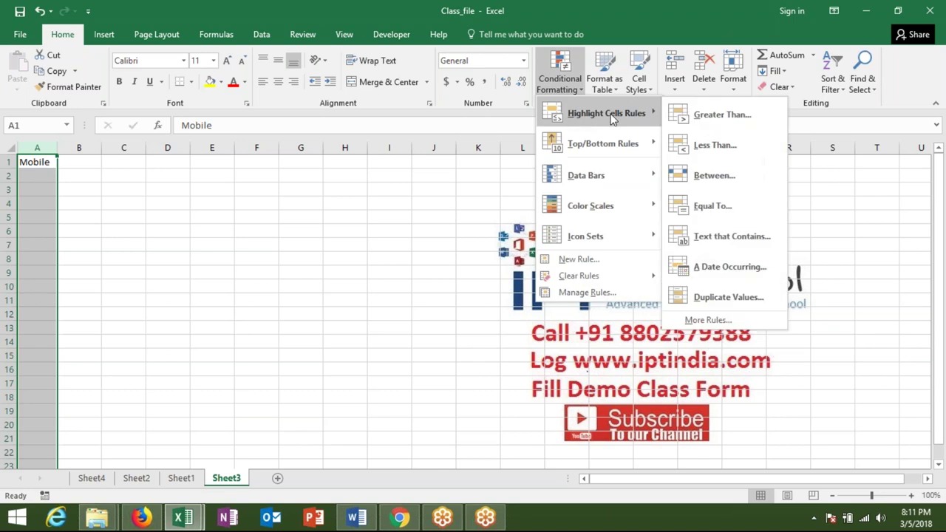
left_click(713, 296)
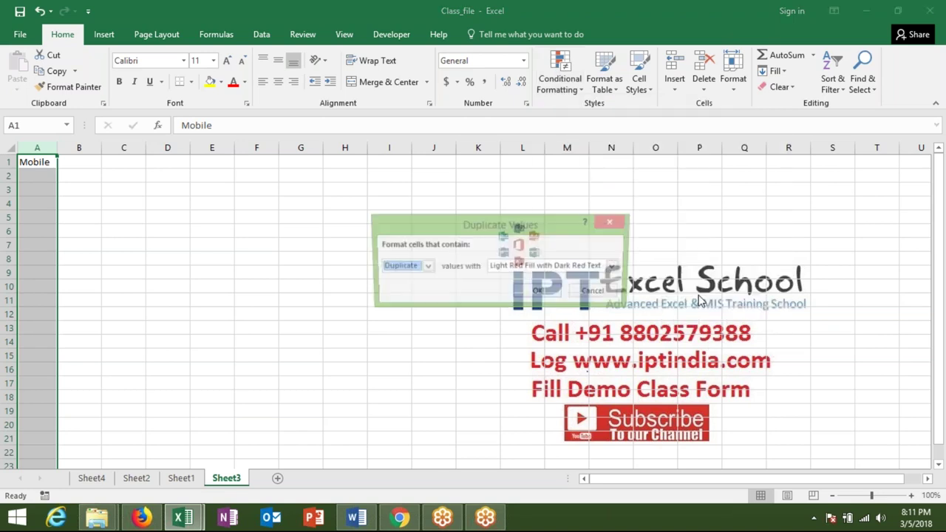
left_click(537, 292)
- Widen column A and enter the same mobile number in A2, A11 and A6
left_click_drag(58, 148, 138, 177)
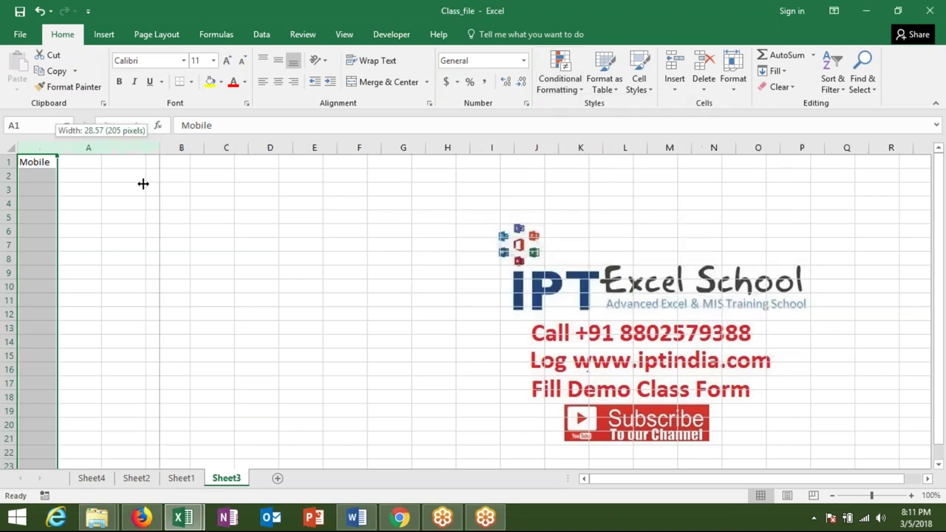
left_click(67, 173)
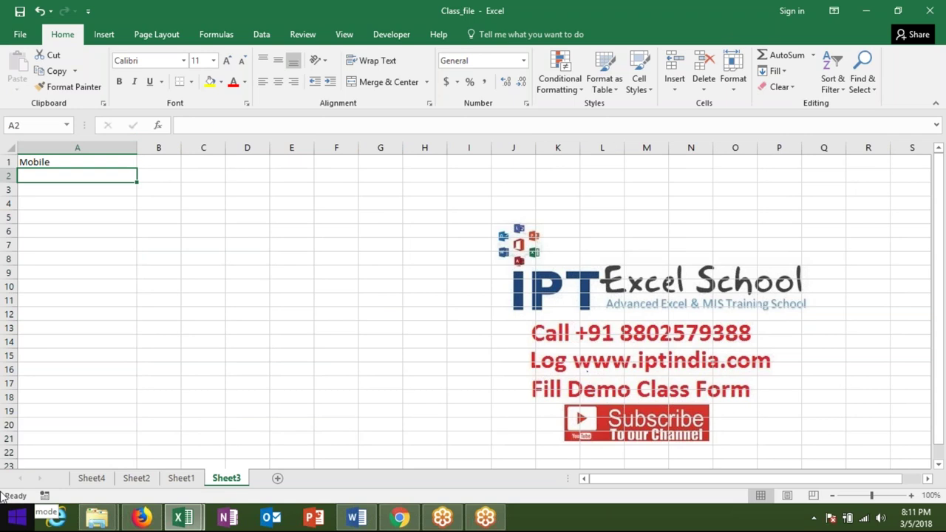
key("Return")
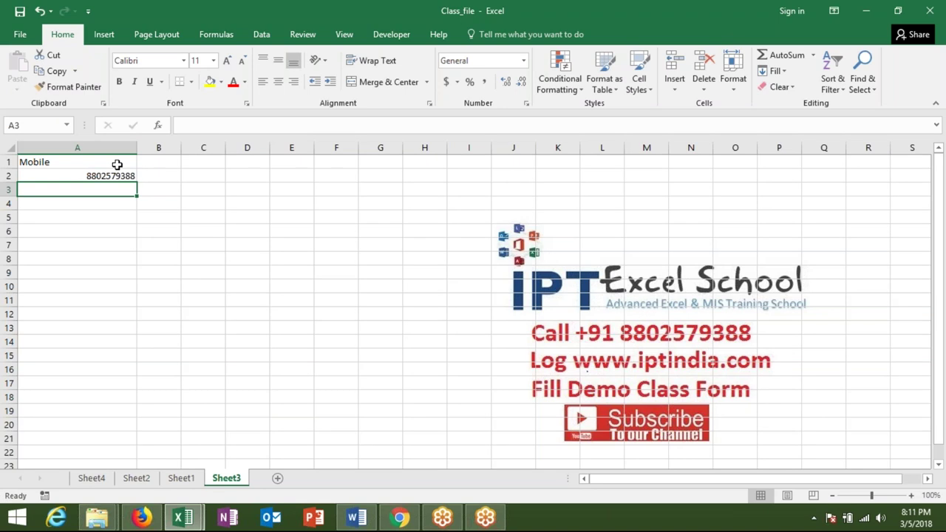
left_click(126, 177)
left_click(111, 301)
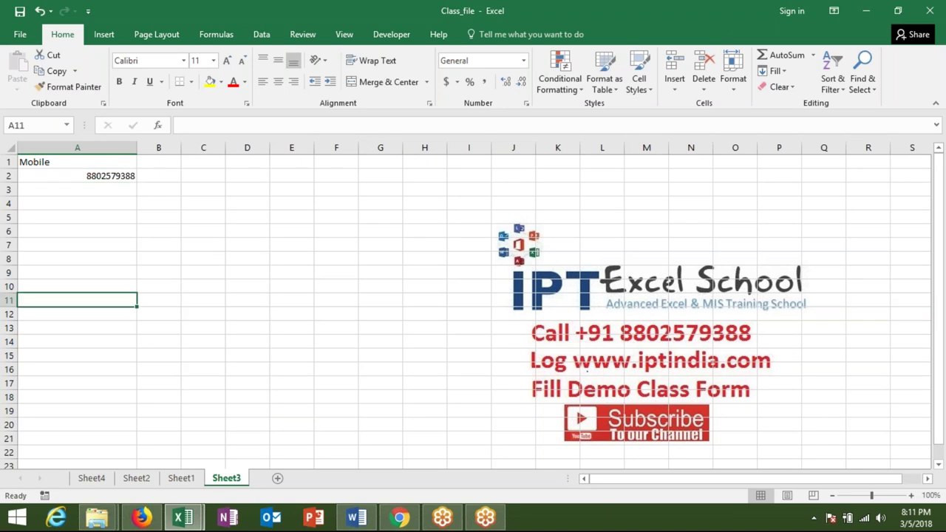
key("Return")
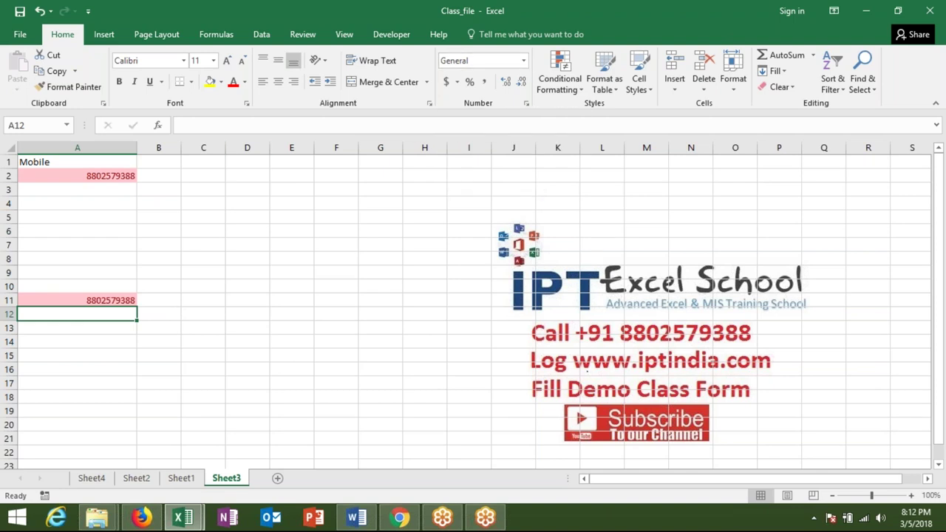
left_click(161, 292)
left_click(106, 231)
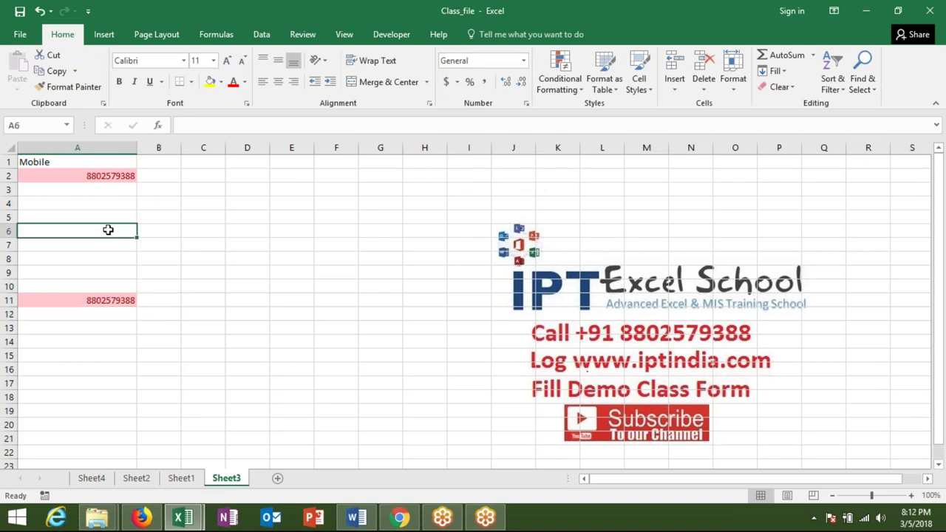
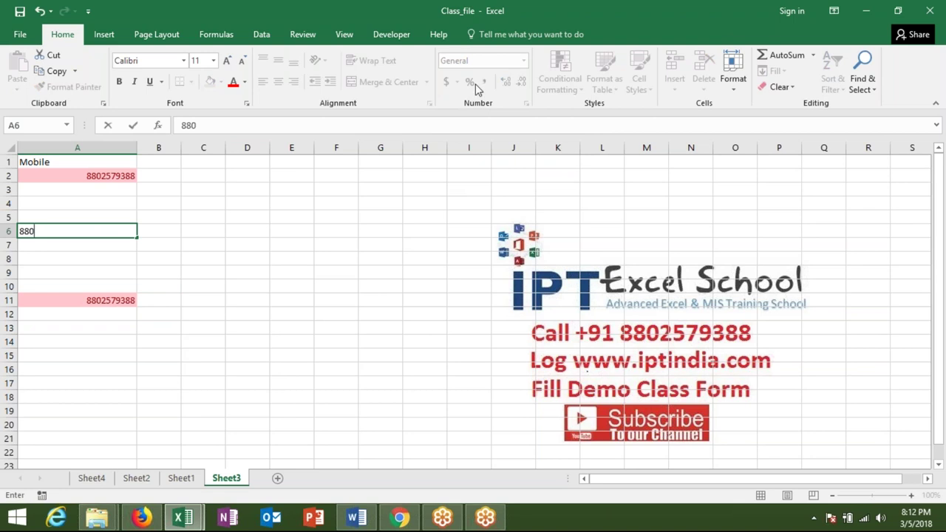
key("Return")
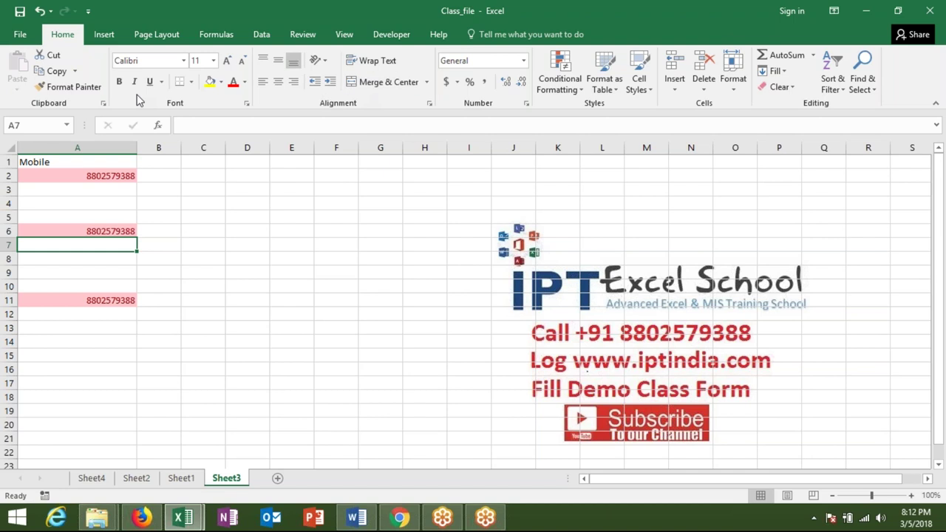
left_click(105, 164)
left_click(105, 178)
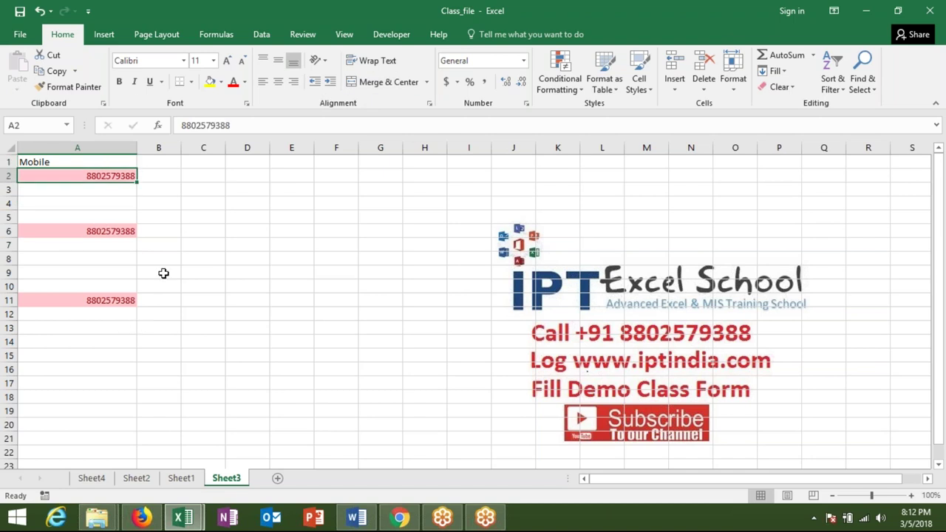
- Clear the repeated mobile numbers from A2, A6 and A11
left_click(149, 186)
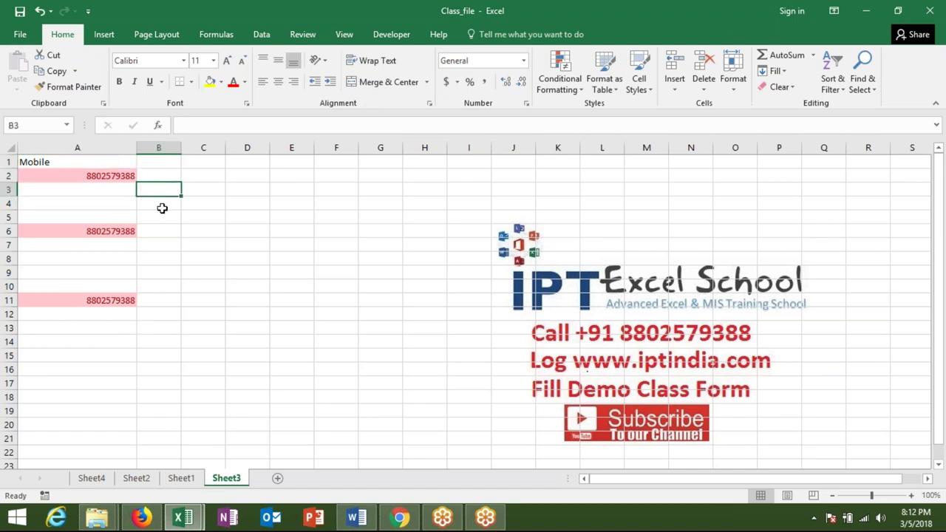
key("Left")
key("ctrl+Down")
key("Delete")
key("ctrl+Down")
key("Delete")
key("ctrl+Up")
key("Delete")
- Enter the header A/c in B1 and values 1, 2, 1, 3, 4, 5, 1, 2, 5, 6, 4, 5 in B2:B13
left_click(166, 158)
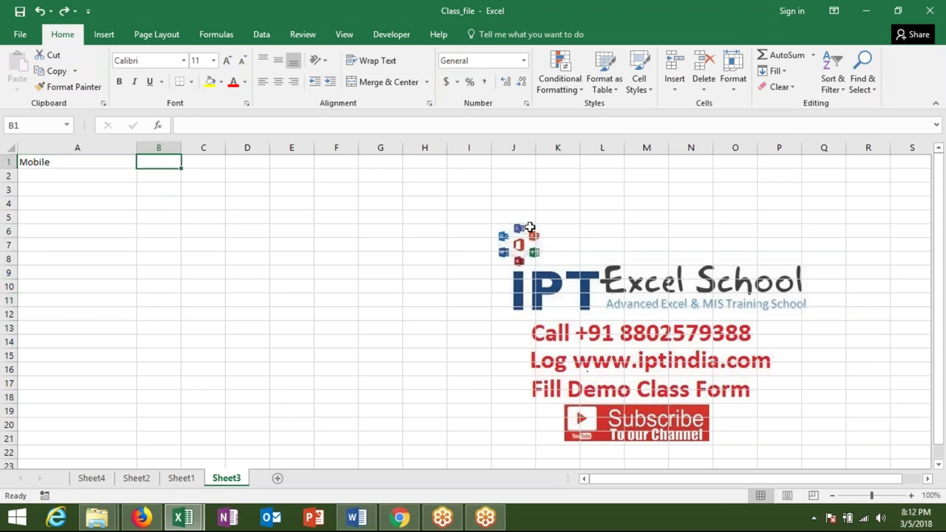
type("A/c")
key("Return")
type("1")
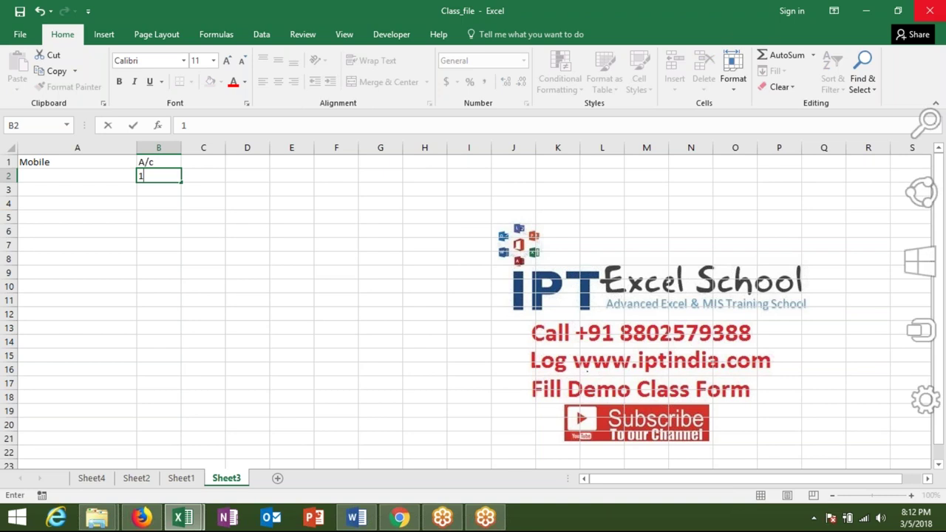
key("Return")
type("2")
key("Return")
type("1 3 4")
key("Return")
type("5 1")
key("Return")
type("2")
key("Return")
type("5")
key("Return")
type("6")
key("Return")
type("4")
key("Return")
type("56")
key("BackSpace")
key("Return")
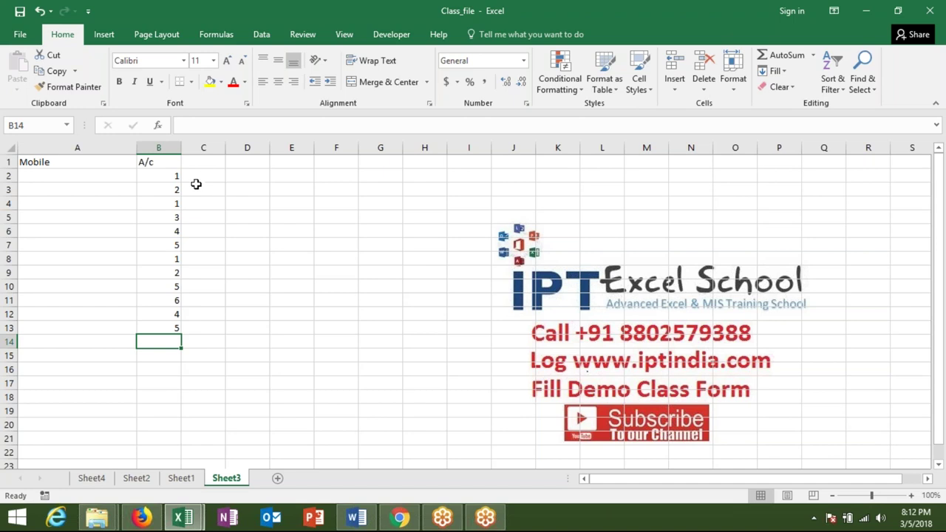
- Type hand-counted running occurrences of the 1s and 2s into column C, rows 2 to 9
left_click(197, 179)
type("1")
key("Return")
key("Down")
key("Down")
key("Up")
type("2")
key("Return")
key("Down")
key("Down")
key("Down")
type("3")
key("Return")
key("Down")
key("Up")
key("Up")
key("Up")
key("Up")
key("Up")
key("Up")
type("1")
key("Return")
key("Down")
key("Down")
key("Down")
key("Down")
key("Down")
type("2")
key("Return")
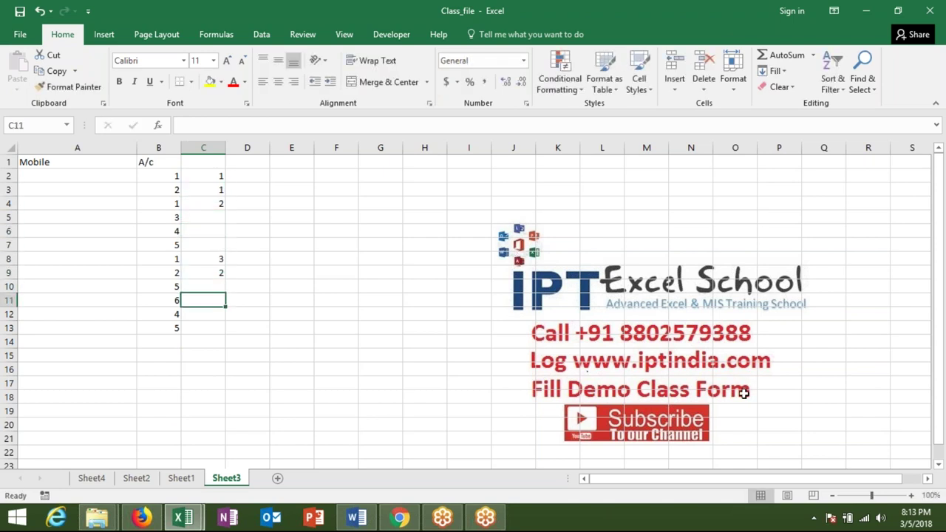
key("Down")
key("Down")
key("Down")
key("Down")
- Add 2 in B14 and 1 in B15, with counts 3 and 4 beside them
key("Left")
type("2")
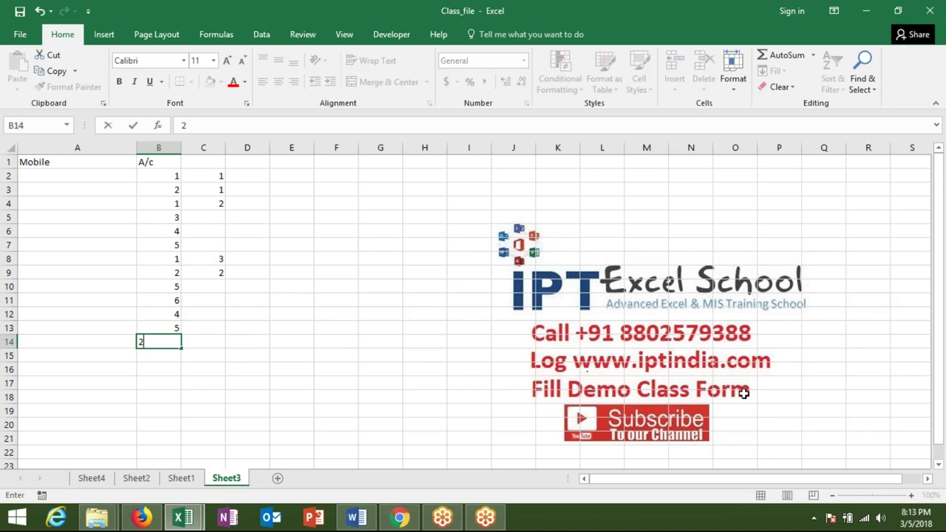
key("Right")
type("3")
key("Return")
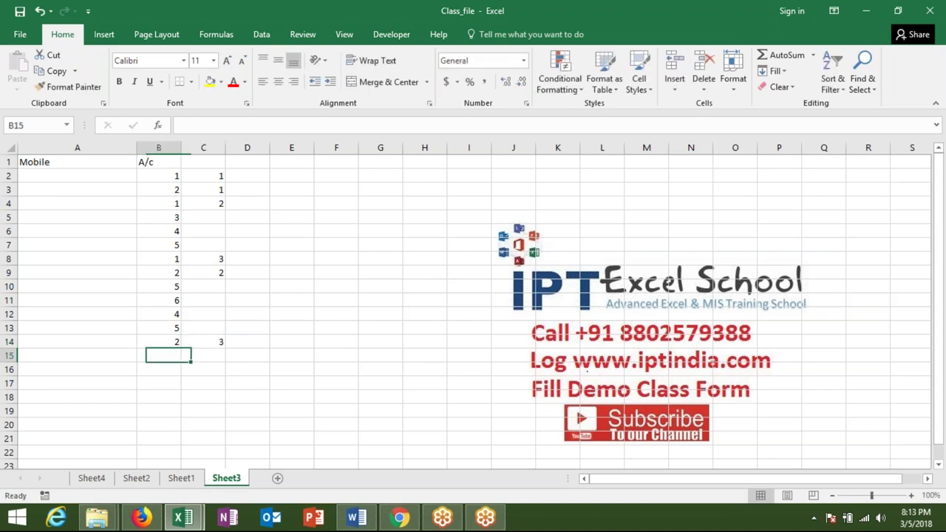
type("1")
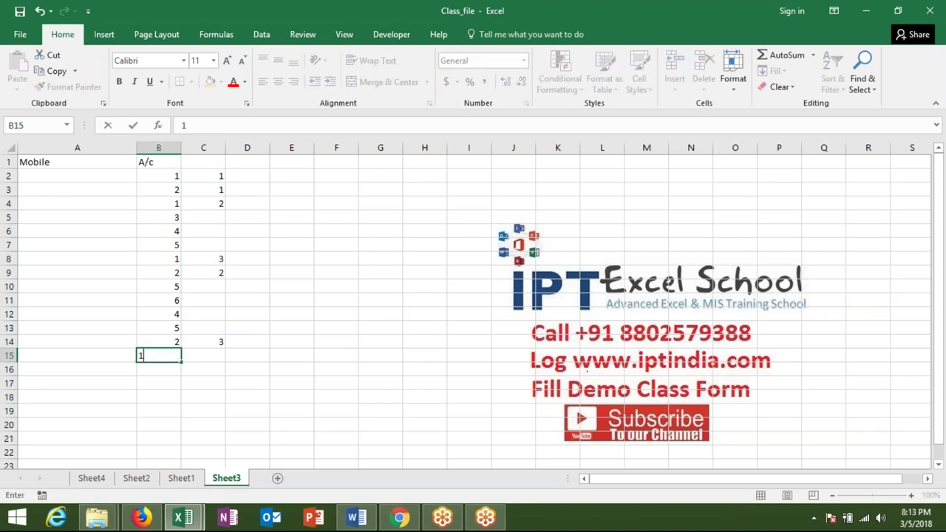
key("Right")
type("4")
key("Return")
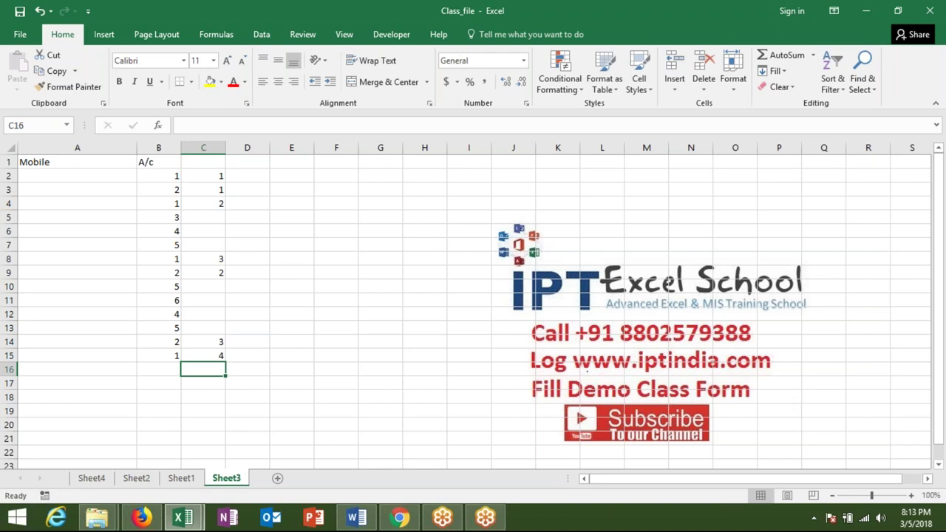
- Clear column C and enter =COUNTIF(B:B,B2) in C2
left_click(211, 141)
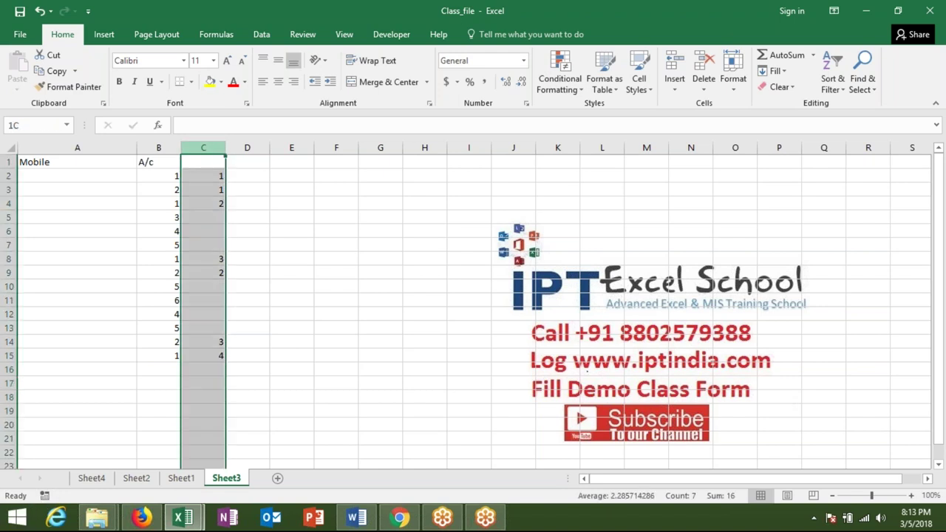
key("Delete")
key("Down")
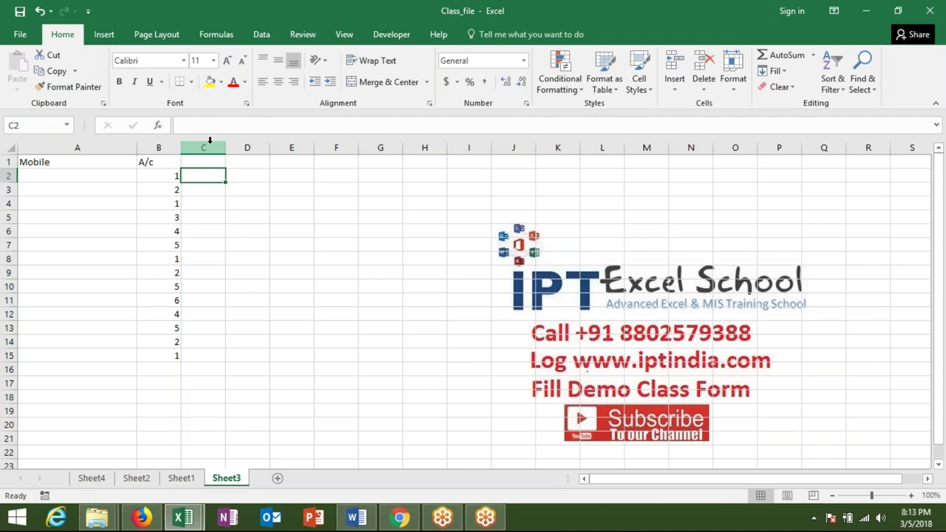
key("F2")
type("=cou")
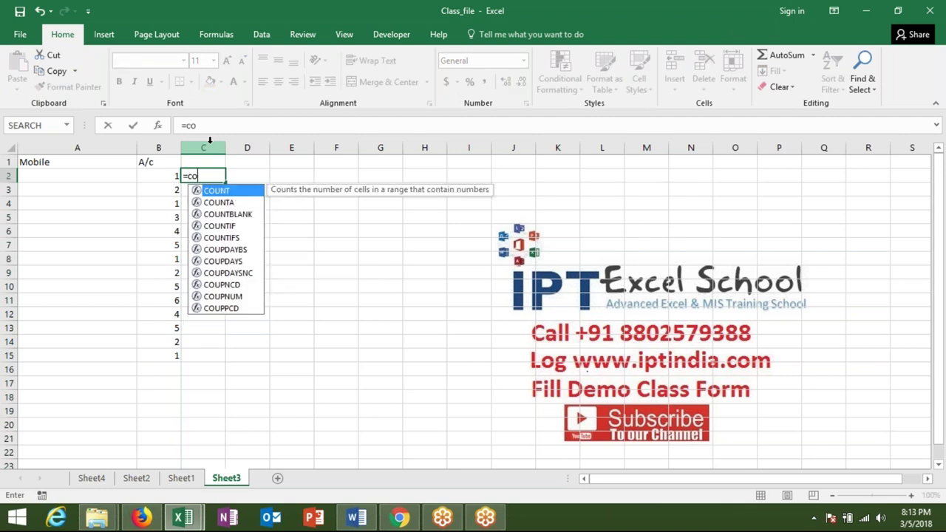
key("Down")
key("Down")
key("Down")
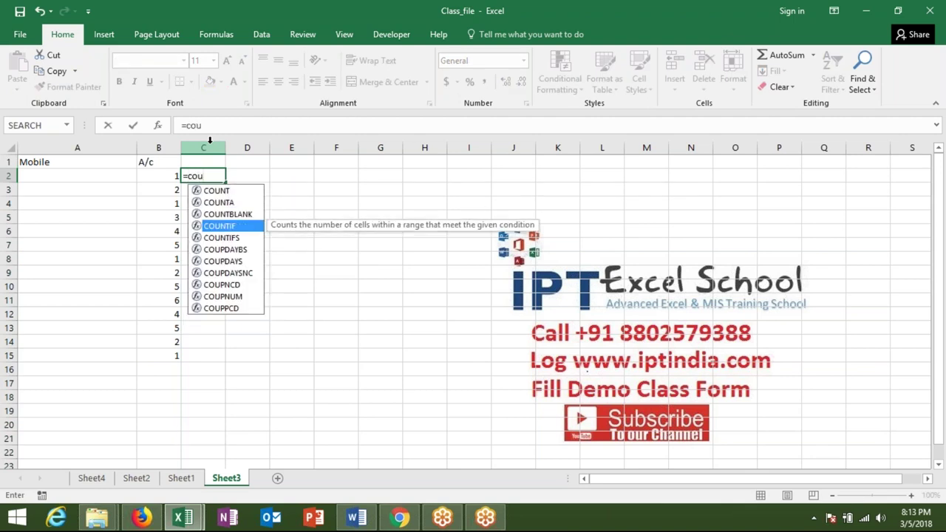
key("Tab")
key("Left")
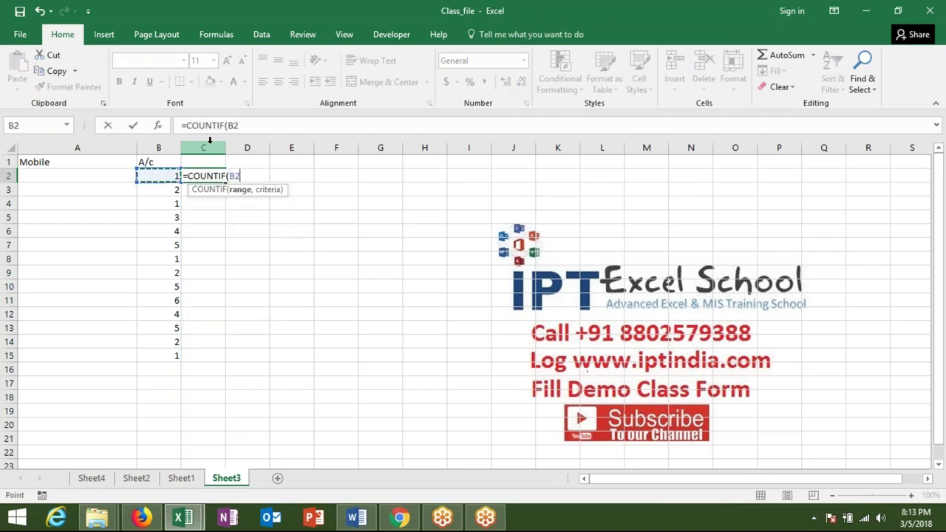
left_click(158, 148)
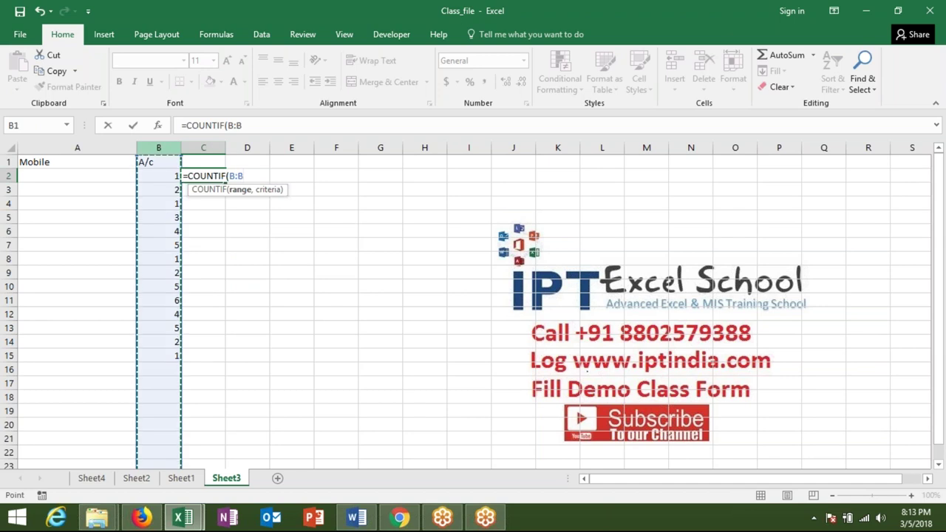
type(",")
key("Left")
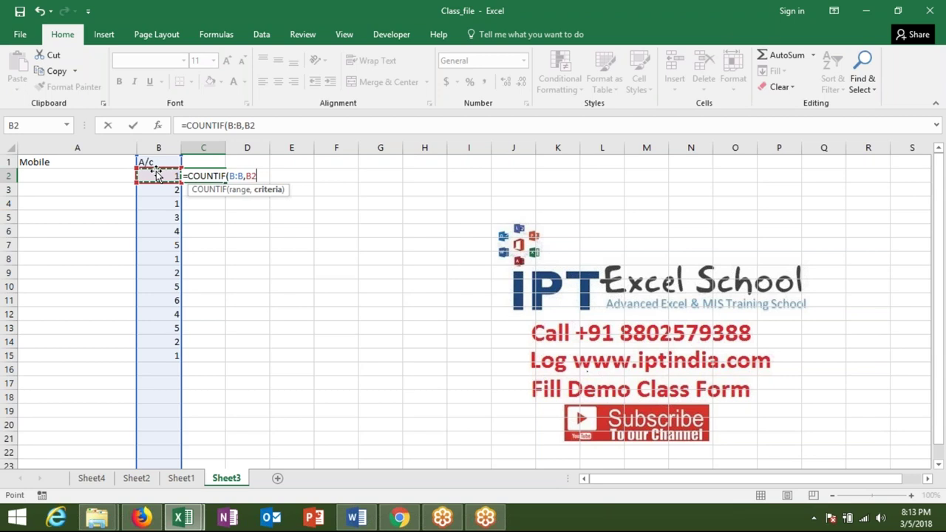
key("ctrl+Return")
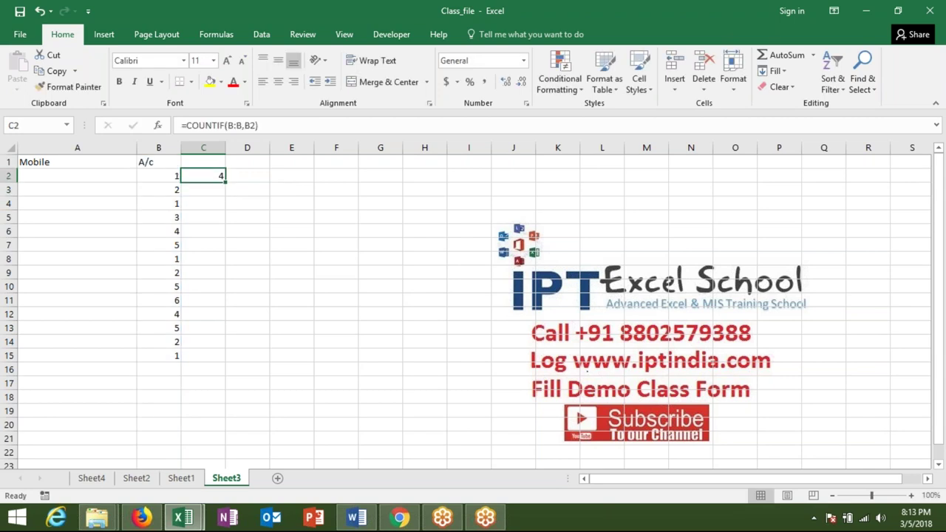
- Fill the COUNTIF formula down to C15 and check the formulas in C2, C4, C8 and C15
mouse_move(225, 182)
left_mouse_down()
mouse_move(215, 368)
mouse_move(211, 358)
left_mouse_up()
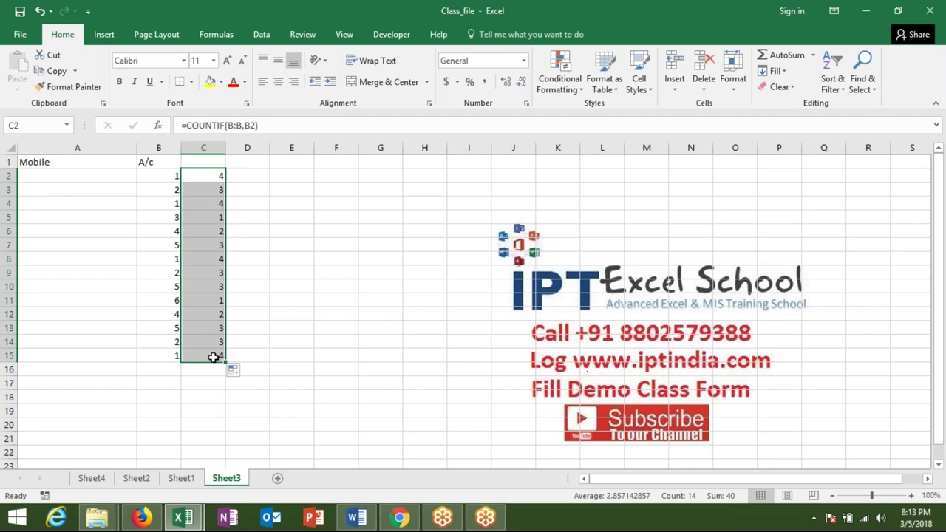
left_click(197, 182)
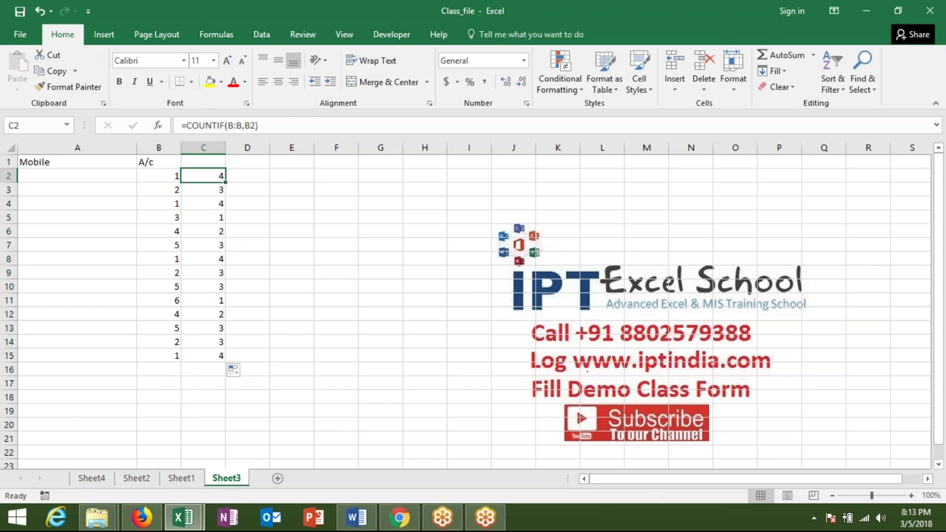
left_click(205, 259)
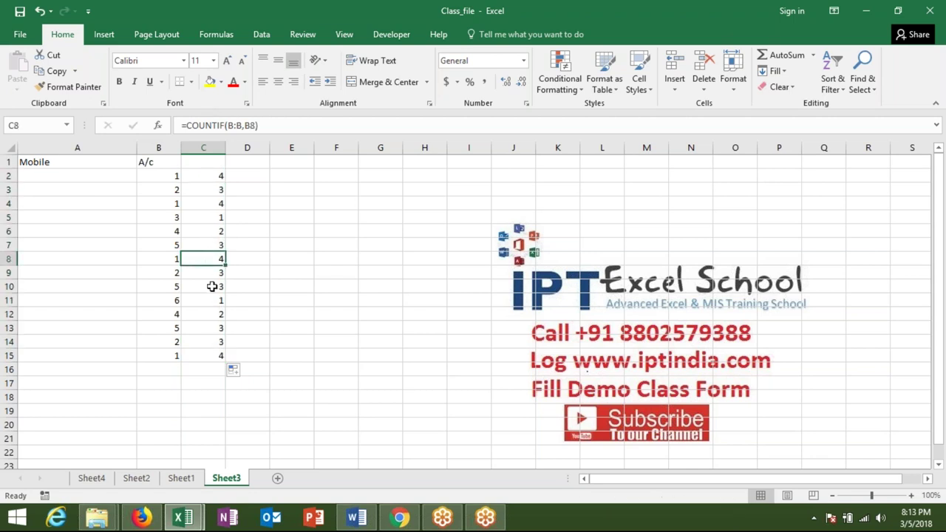
left_click(212, 355)
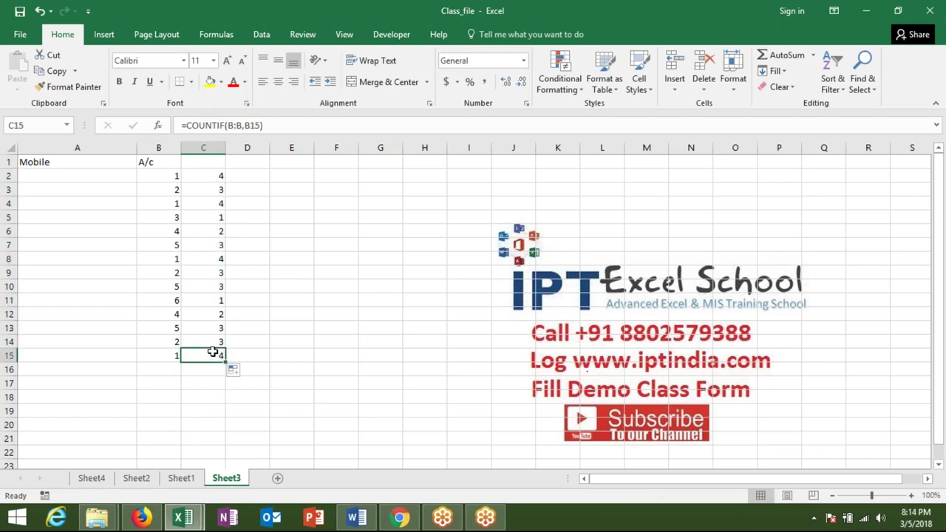
left_click(214, 176)
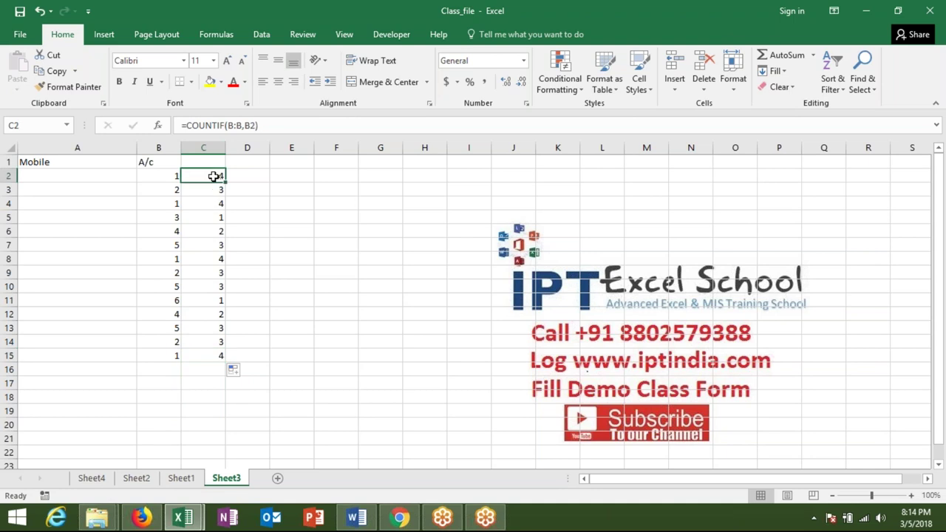
left_click(217, 205)
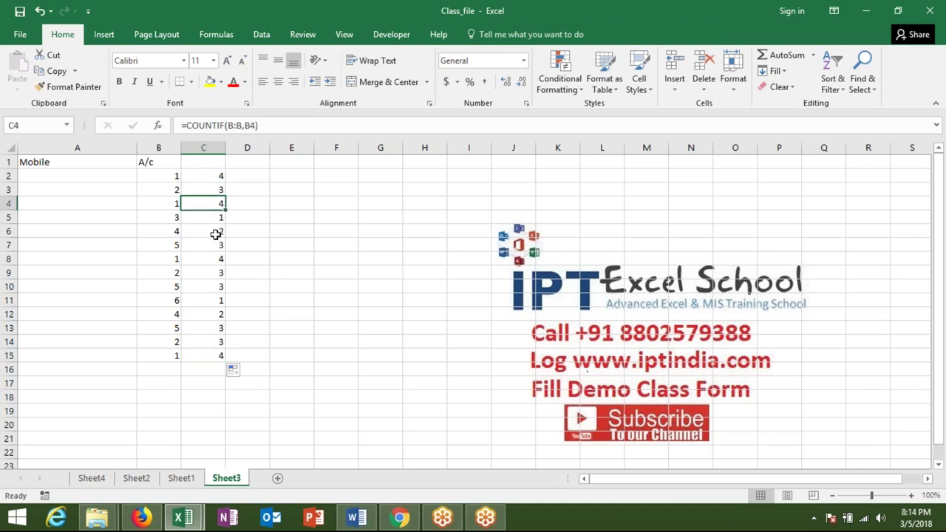
left_click(216, 257)
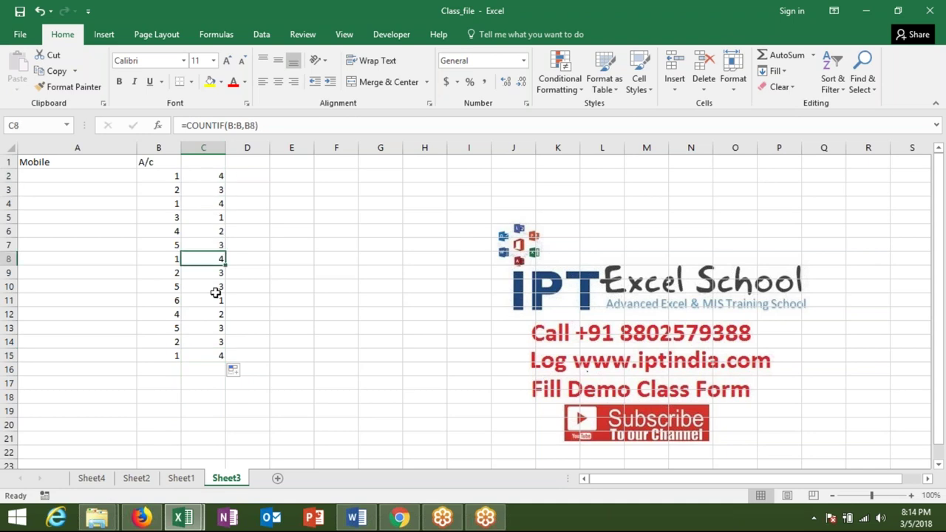
left_click(210, 355)
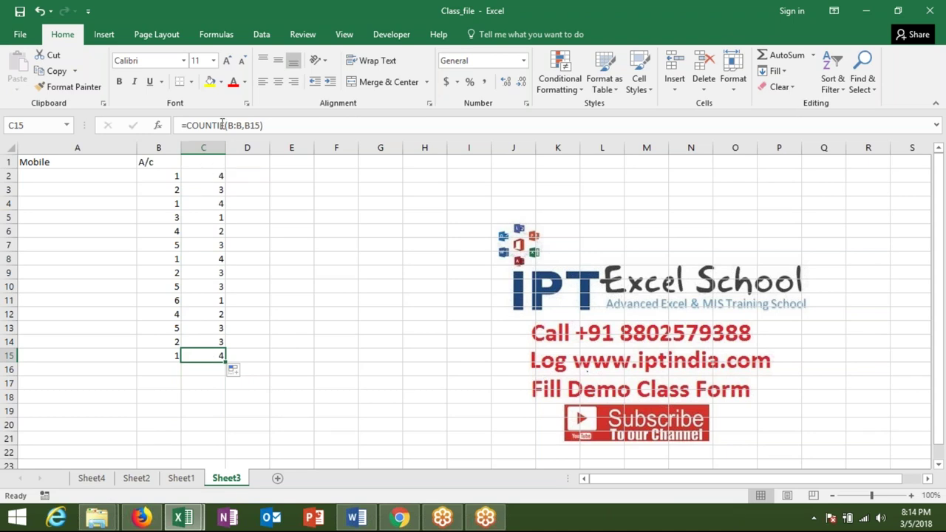
left_click_drag(209, 178, 214, 371)
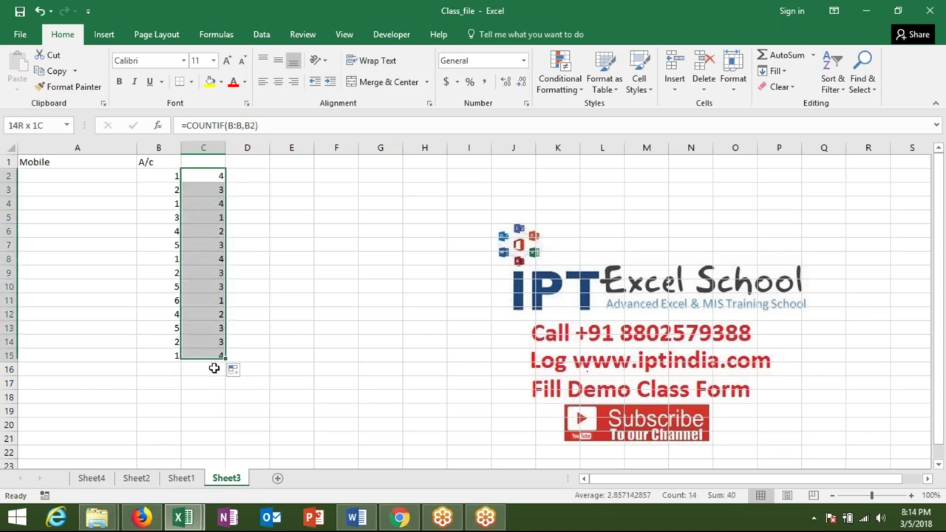
- Clear the column C totals and enter =COUNTIF(B2:B2,B2) in C2
key("Delete")
key("Up")
key("Down")
type("=cou")
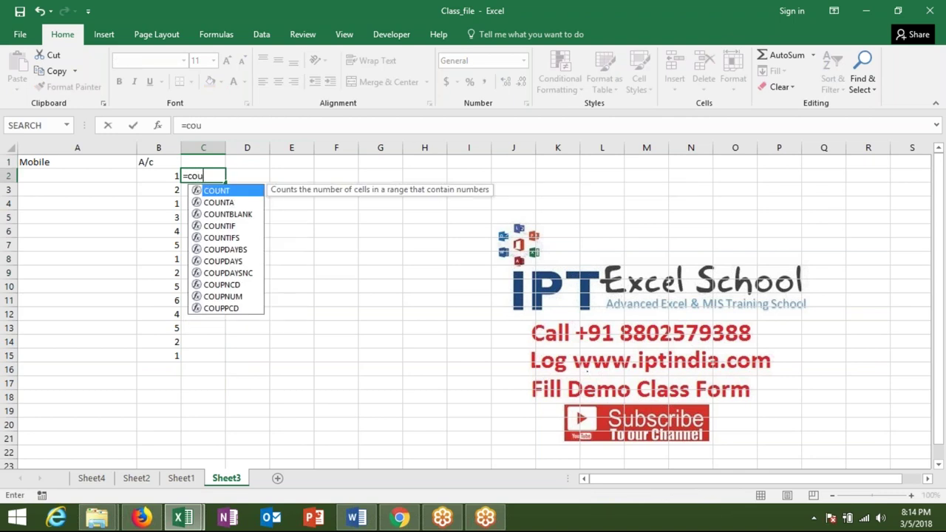
key("Down")
key("Down")
key("Down")
key("Tab")
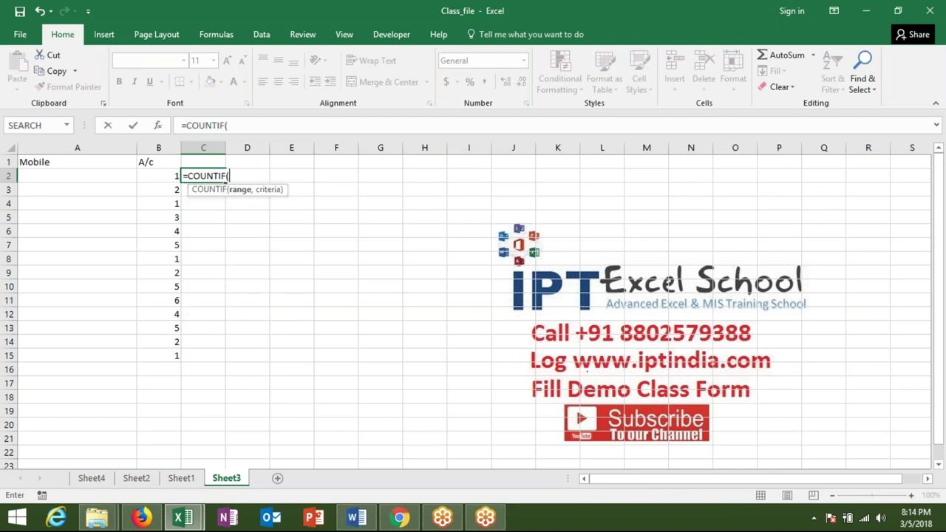
left_click(162, 175)
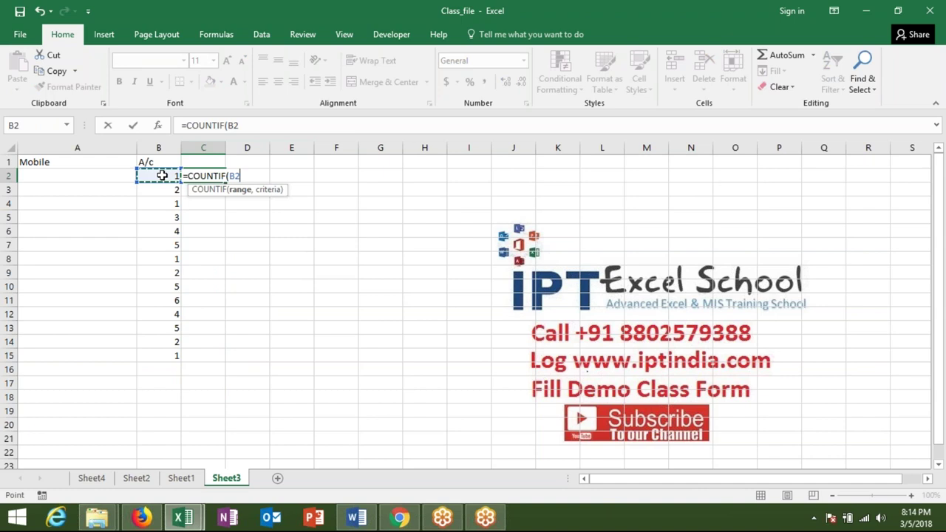
type(":")
left_click(162, 176)
type(",")
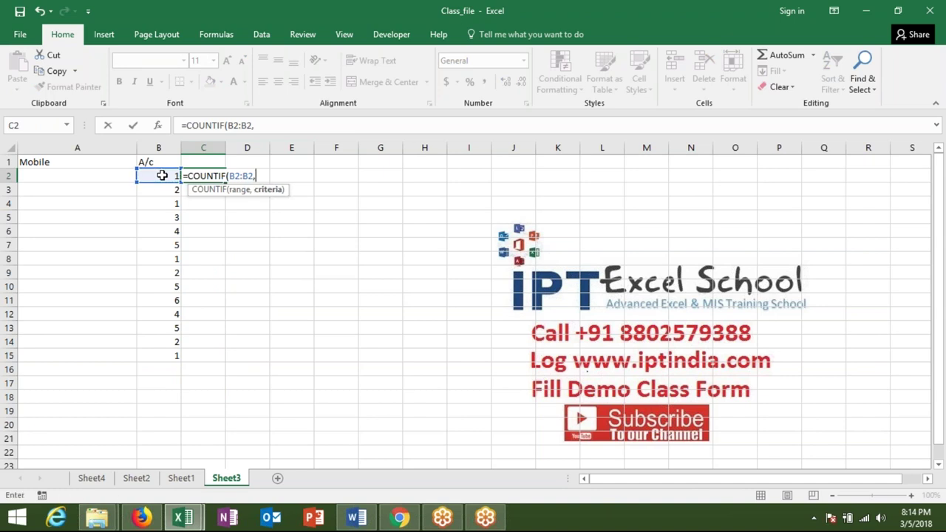
left_click(162, 175)
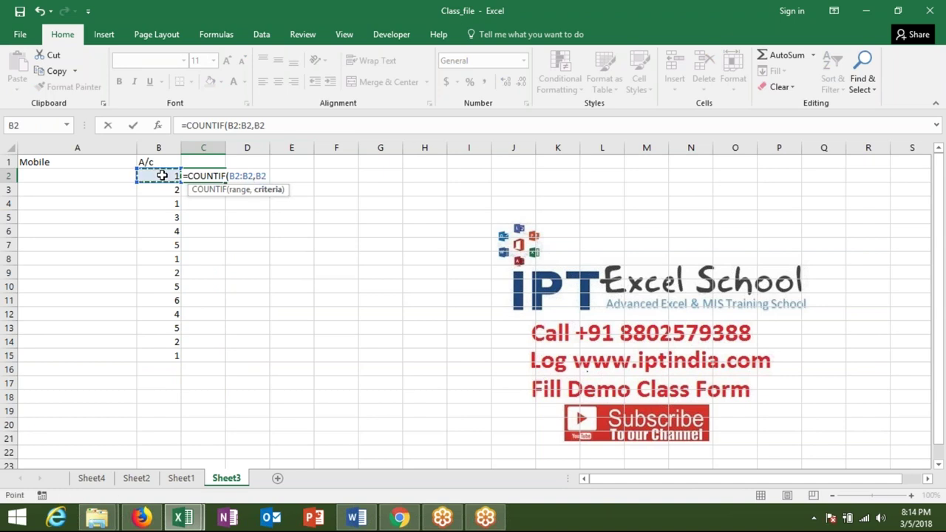
type(")")
key("ctrl+Return")
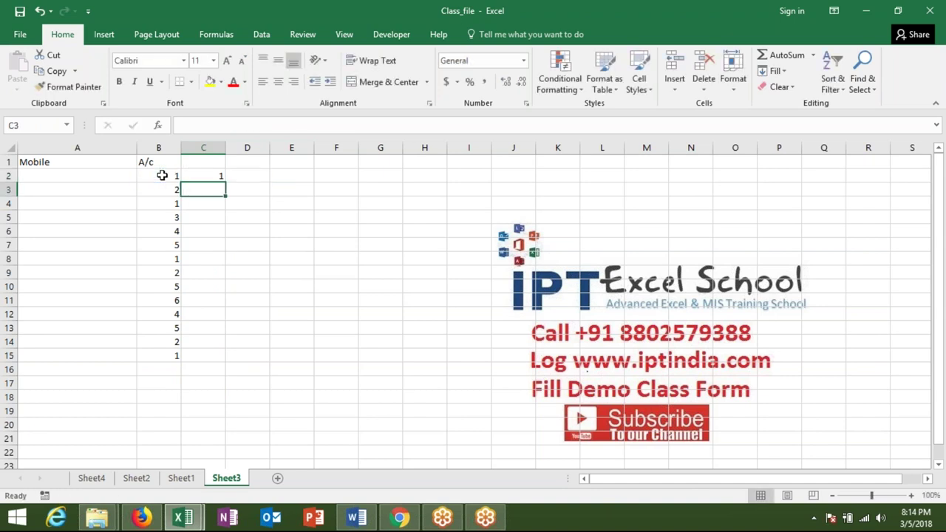
- Anchor the range start so C2 reads =COUNTIF(B$2:B2,B2)
left_click(235, 127)
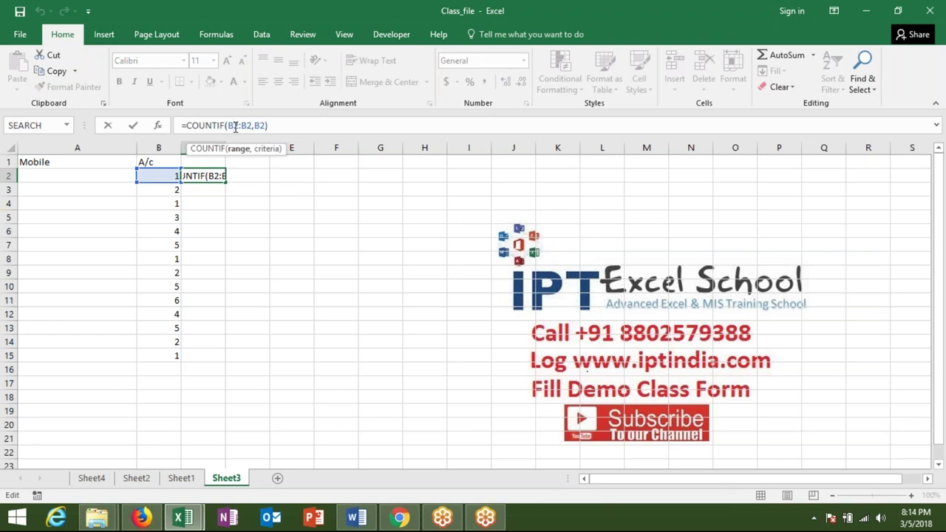
type("$")
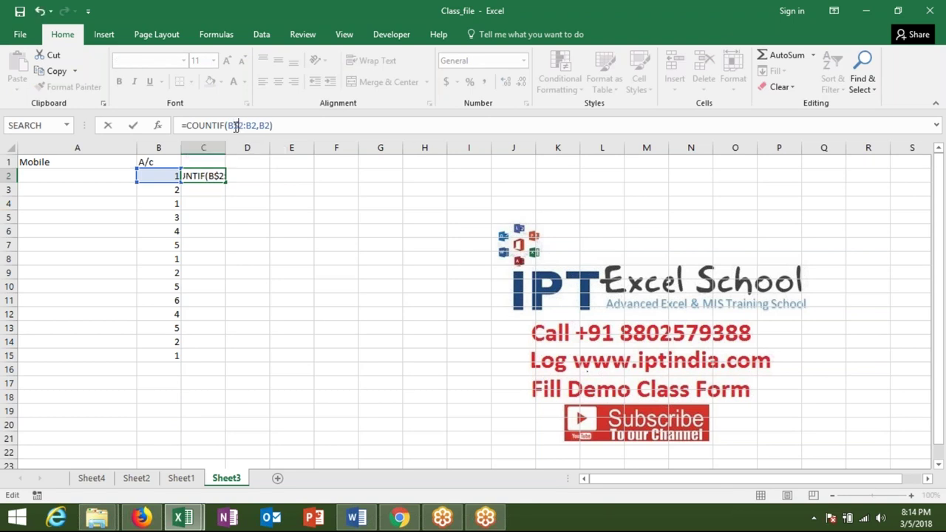
key("Return")
key("Up")
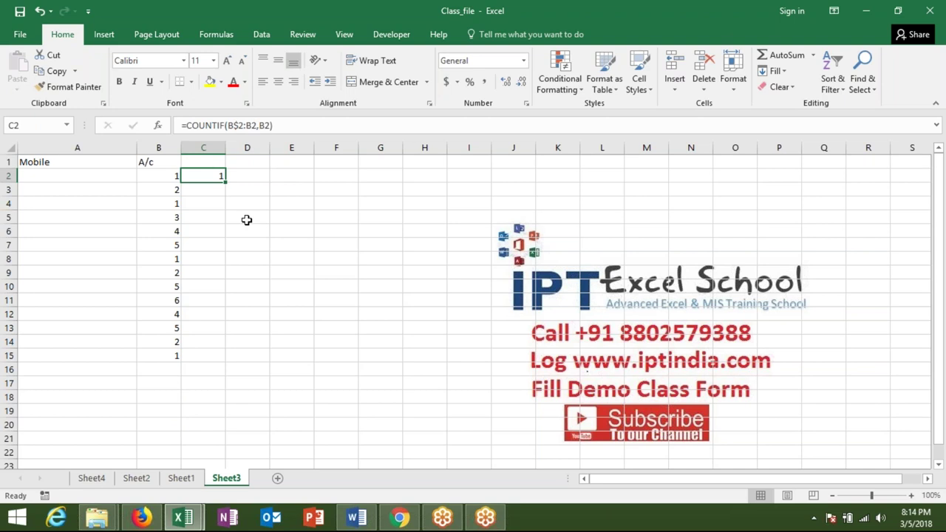
left_click(251, 171)
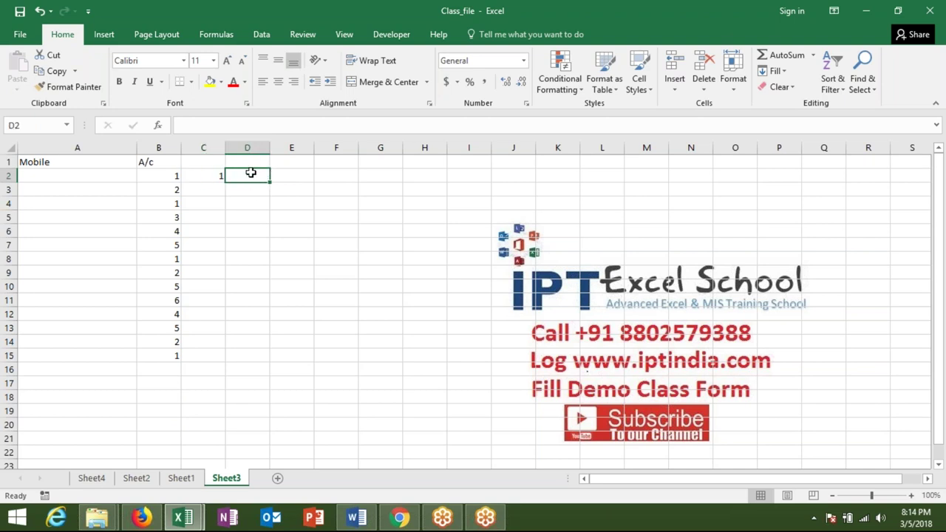
type("=")
key("Left")
key("Left")
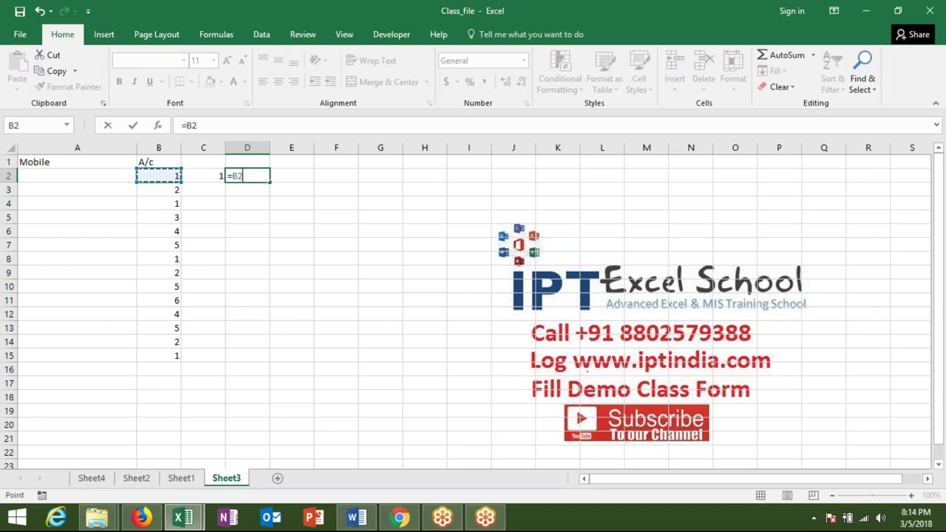
key("Return")
key("Up")
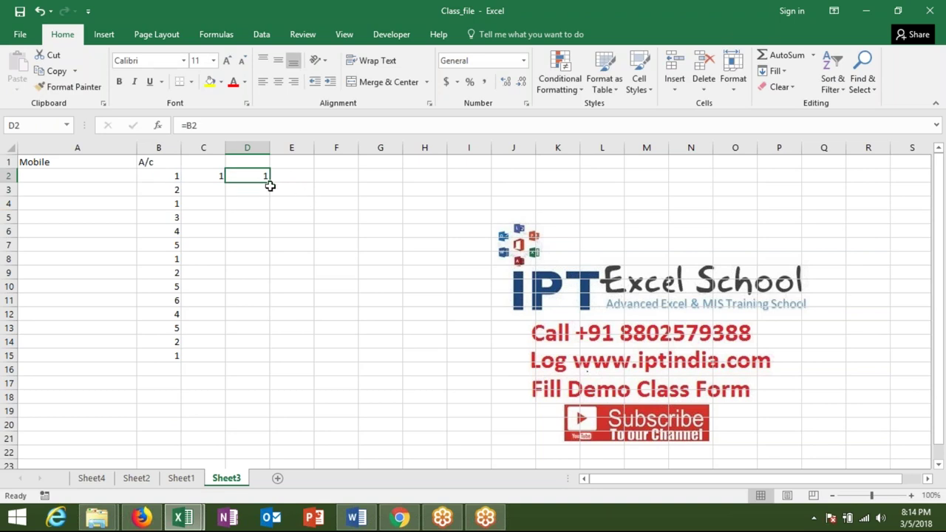
left_click_drag(271, 179, 270, 194)
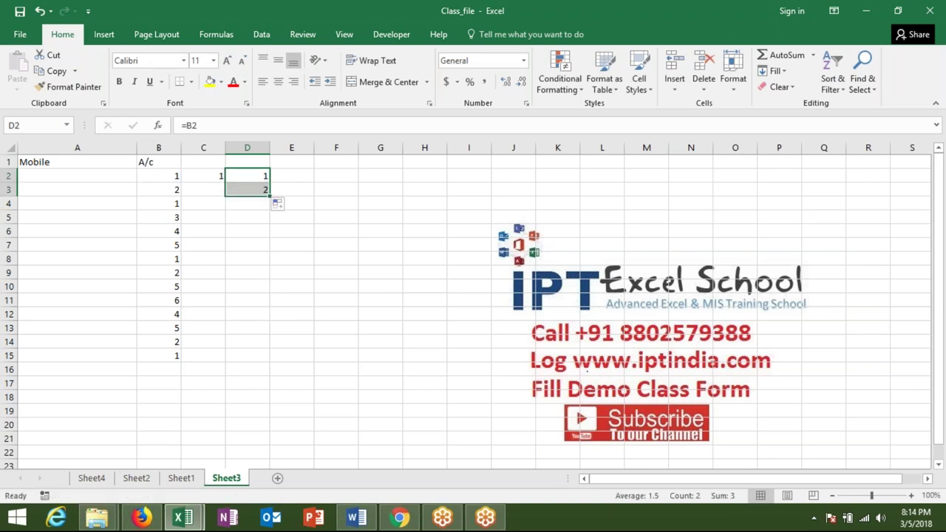
left_click(258, 190)
double_click(259, 190)
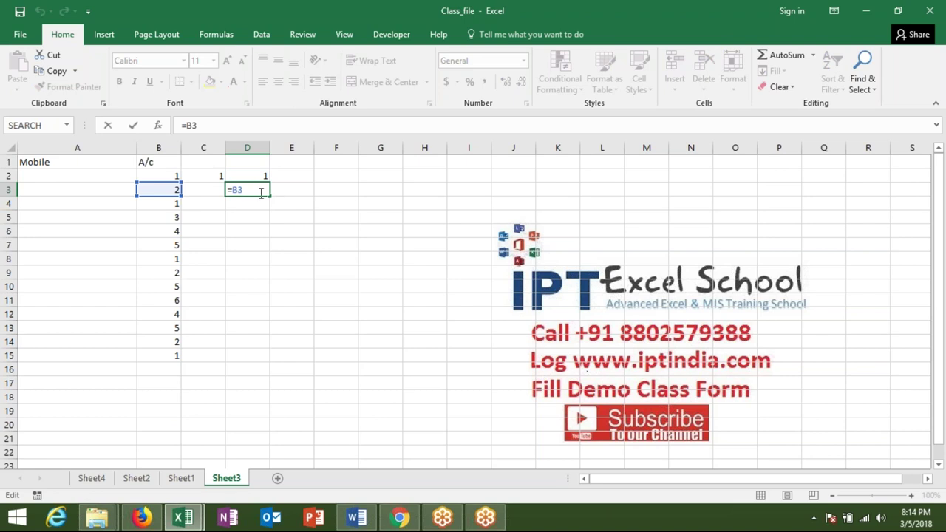
key("Escape")
key("Up")
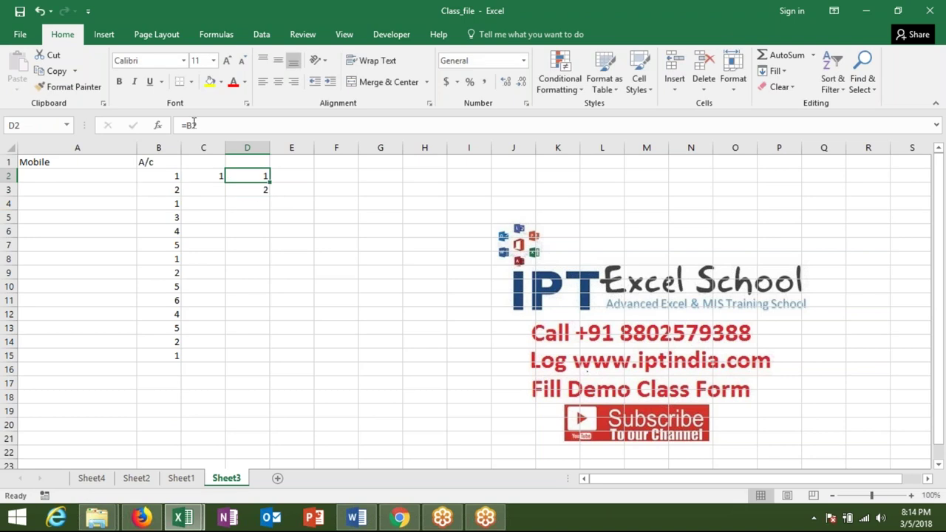
left_click(193, 124)
type("$")
key("ctrl+Return")
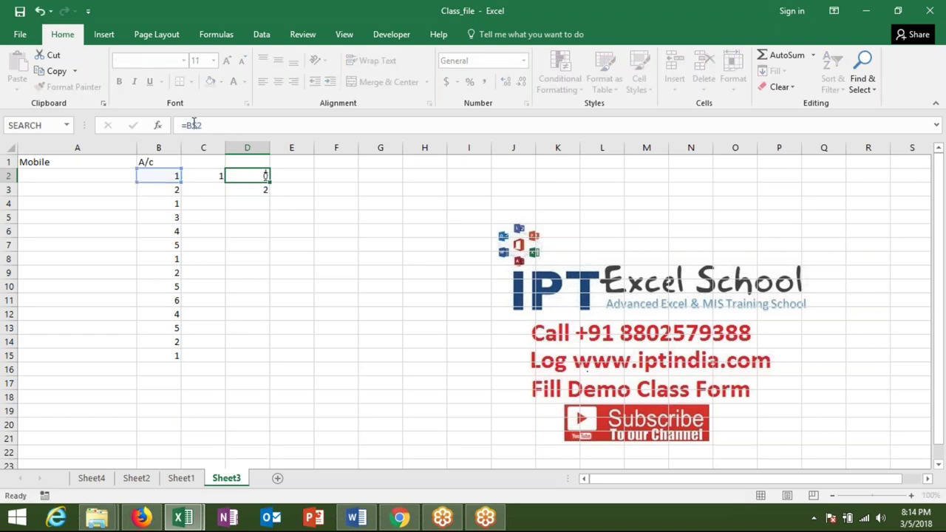
left_click_drag(269, 182, 271, 284)
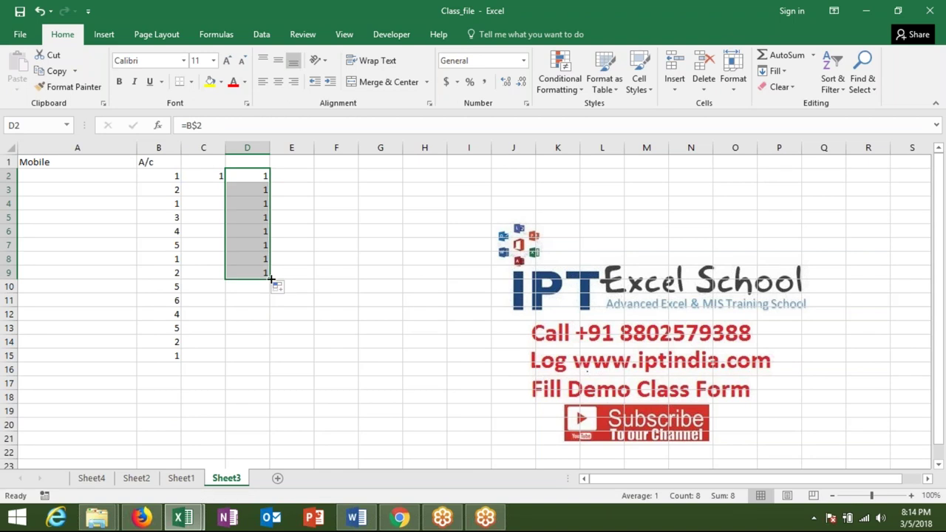
left_click(248, 263)
key("ctrl+Up")
key("ctrl+shift+Down")
key("Delete")
key("Left")
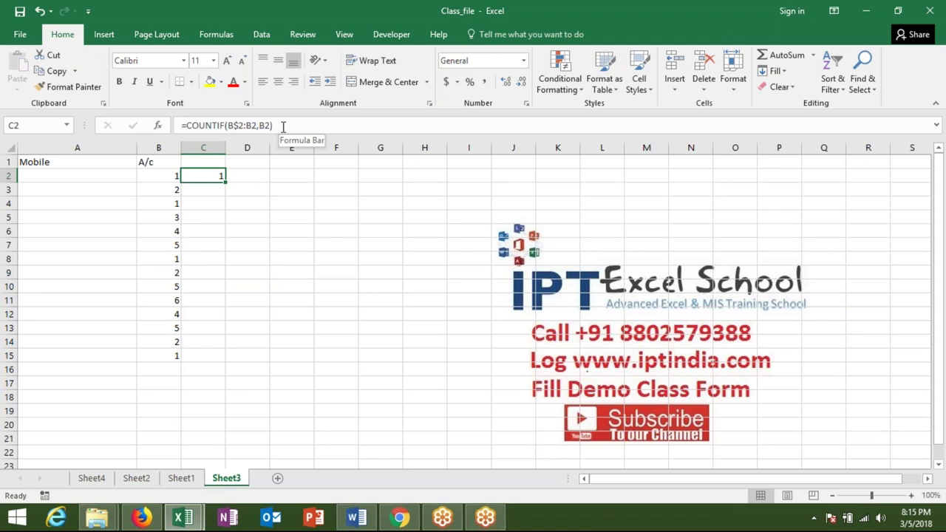
- Fill the running-count COUNTIF formula down column C to C15
double_click(225, 181)
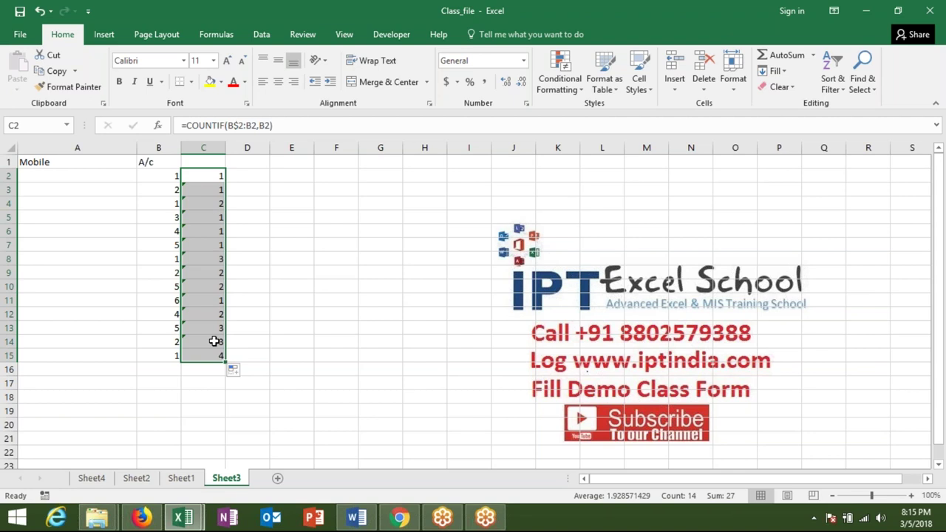
left_click(236, 370)
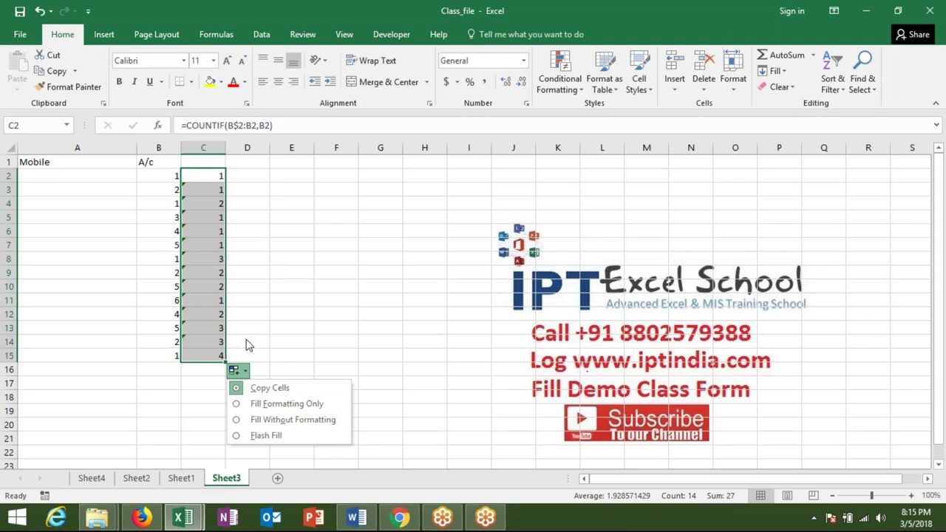
left_click(340, 246)
- Inspect the COUNTIF formulas in C2, C3 and C5 to show the expanding B$2 range
left_click(213, 178)
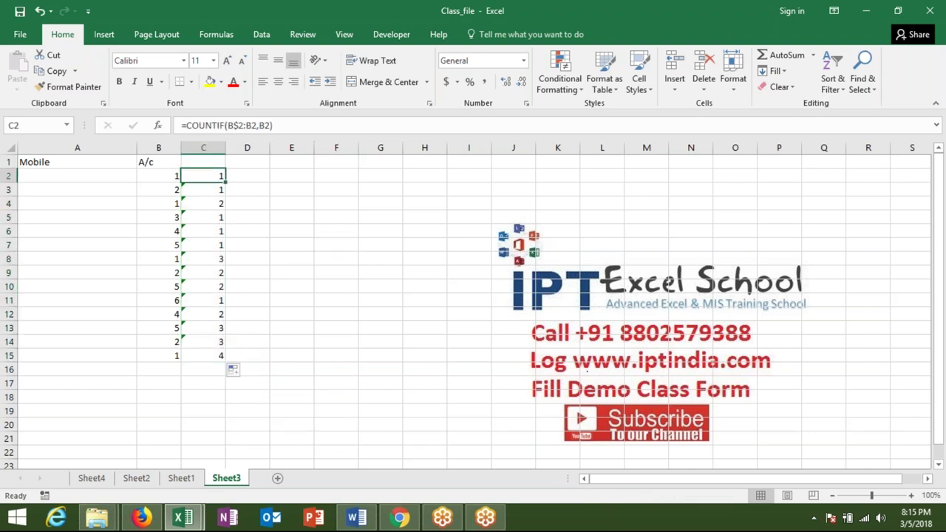
double_click(213, 175)
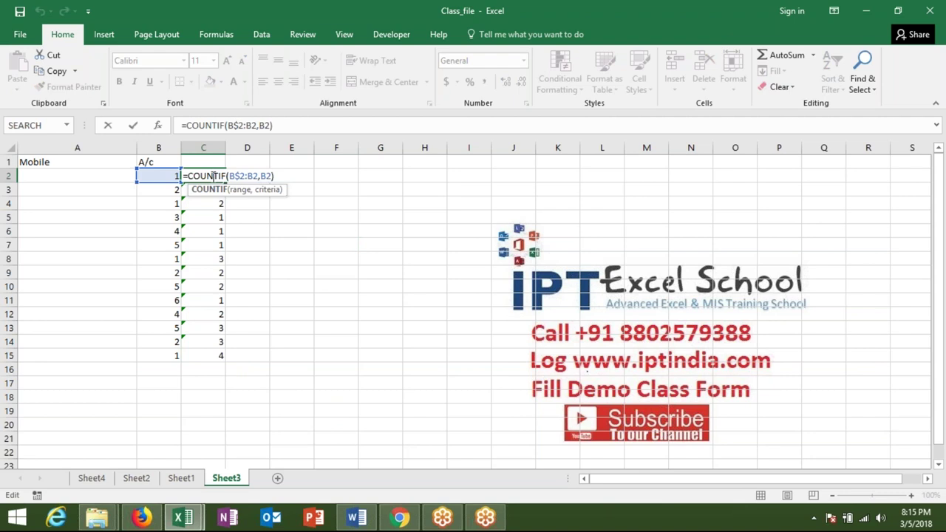
key("Escape")
double_click(202, 190)
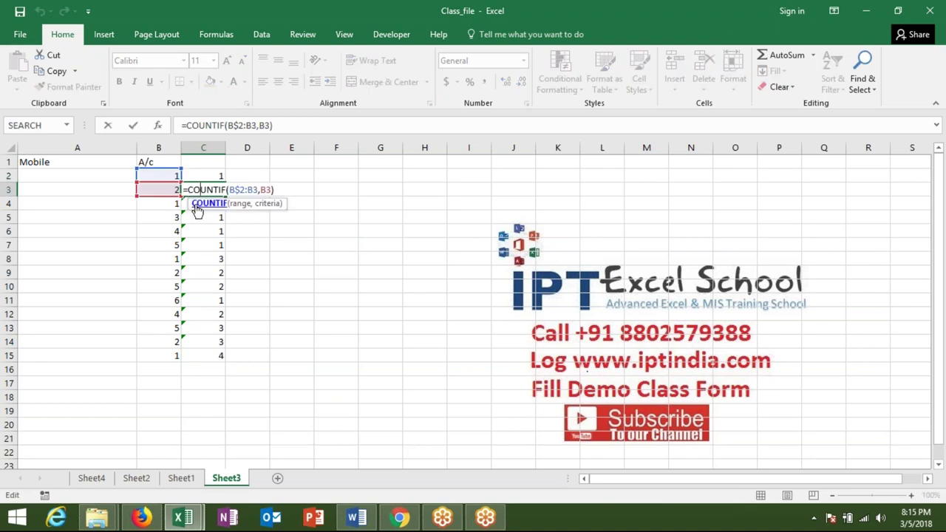
key("Escape")
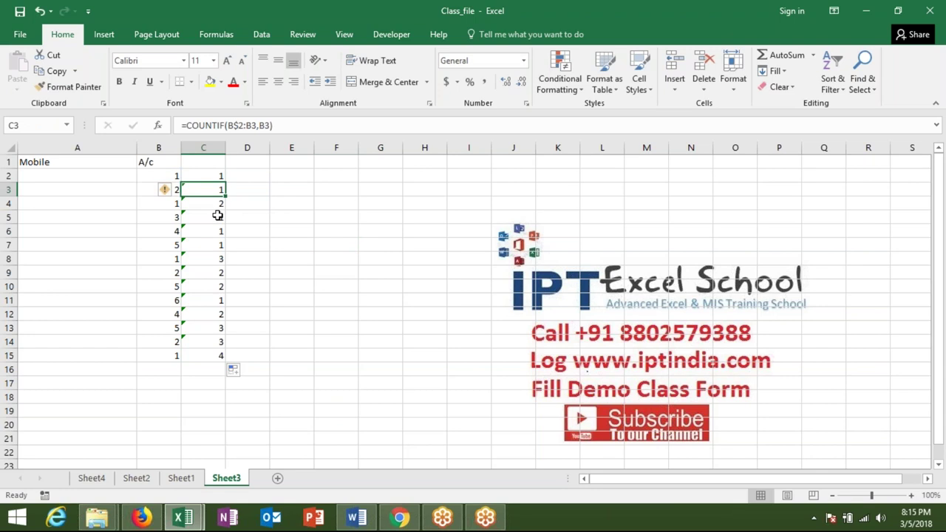
double_click(211, 215)
key("Escape")
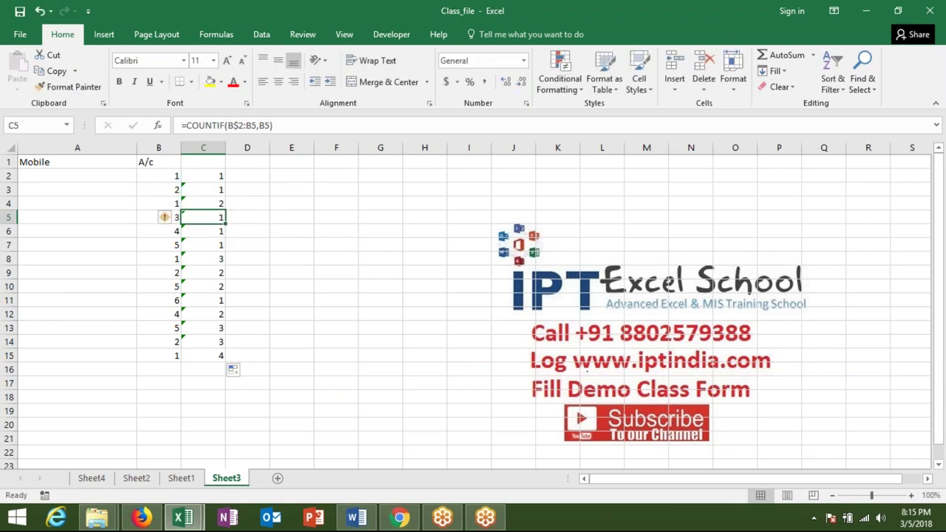
left_click(148, 176)
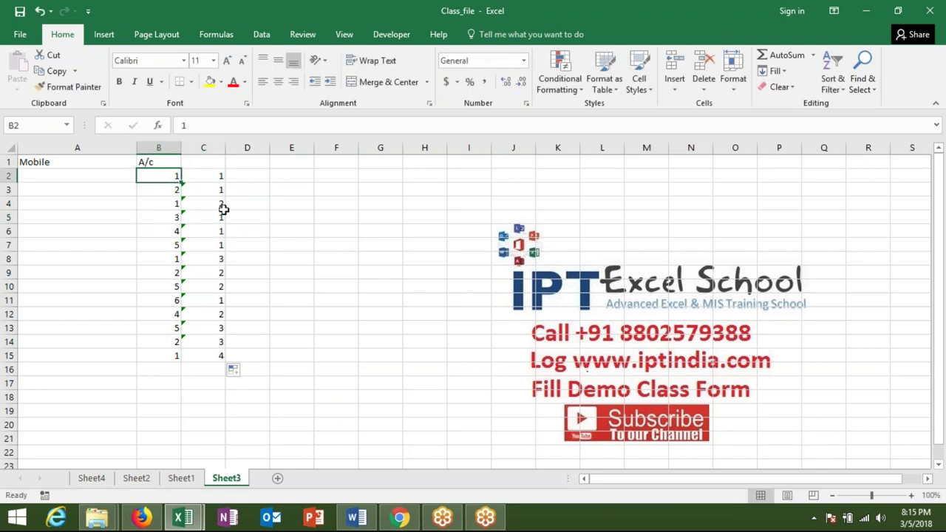
left_click(560, 78)
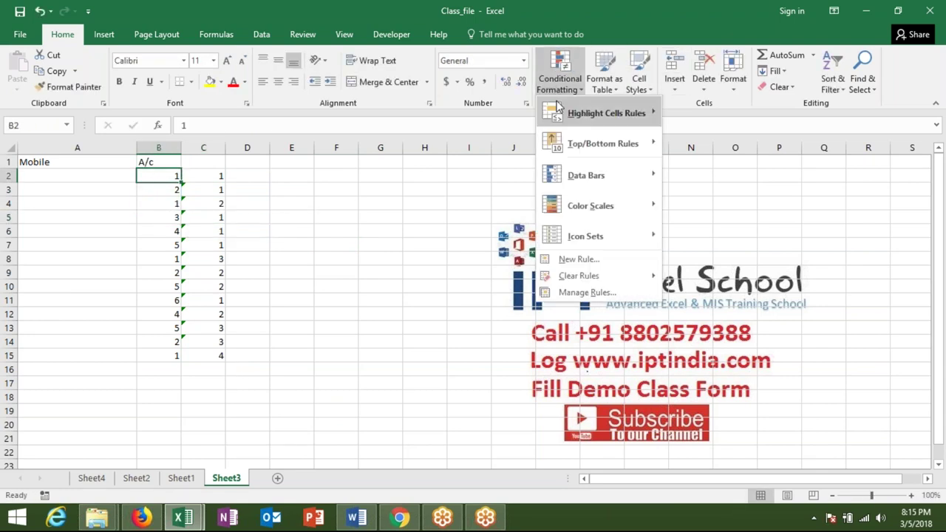
- Copy the COUNTIF formula text from cell C2
mouse_move(580, 158)
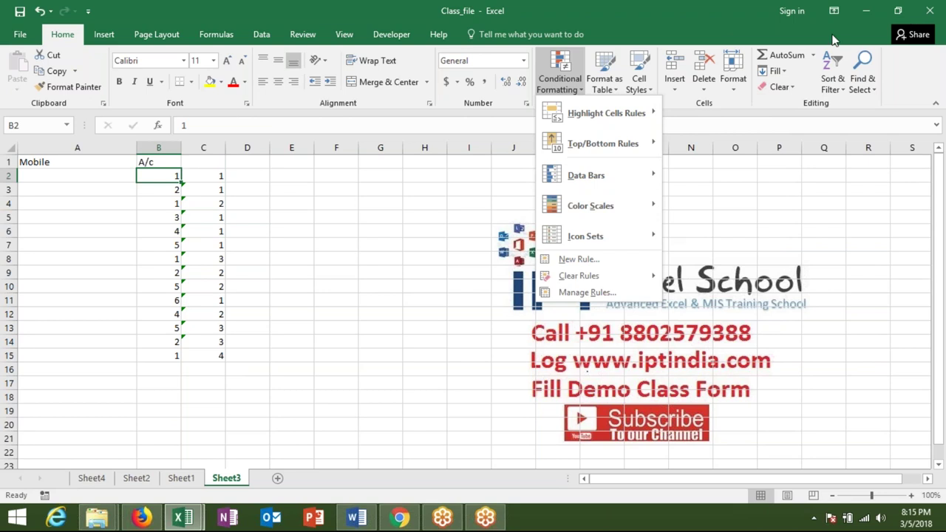
left_click(607, 260)
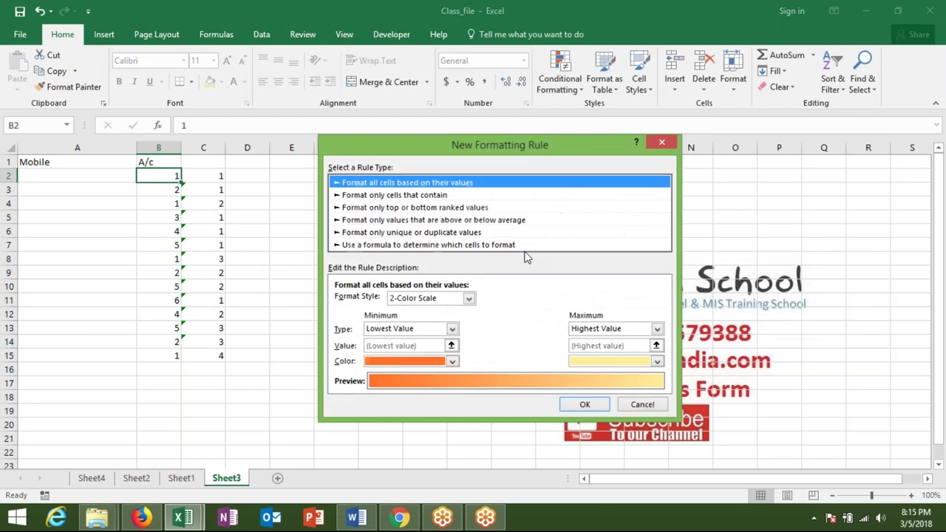
key("Escape")
left_click(204, 189)
left_click(203, 175)
left_click_drag(272, 125, 181, 126)
key("ctrl+c")
key("Escape")
- Create a formula-based rule on B2 using the pasted COUNTIF formula with a yellow fill
left_click(156, 174)
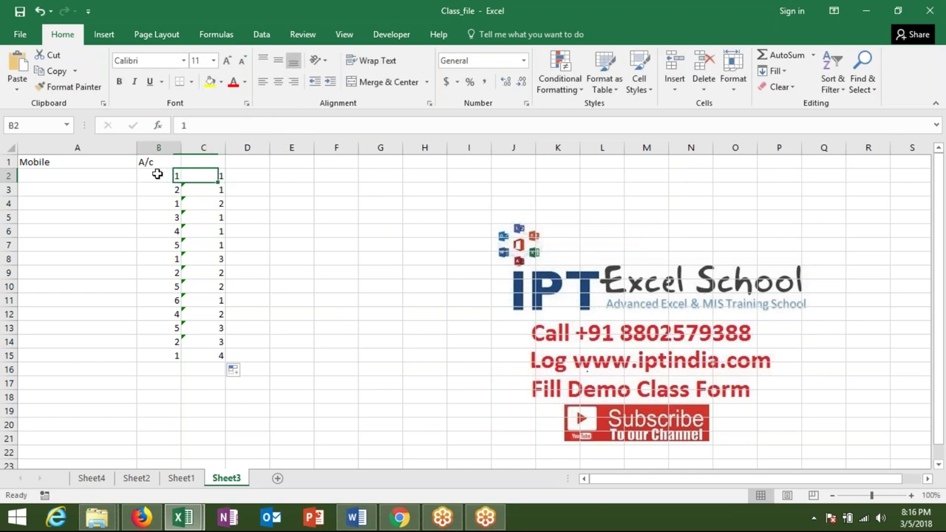
left_click(562, 95)
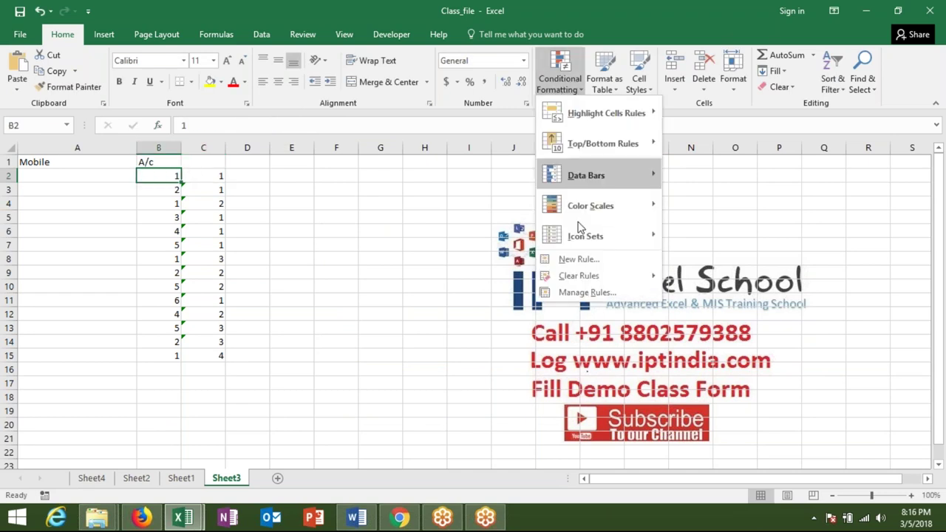
left_click(587, 264)
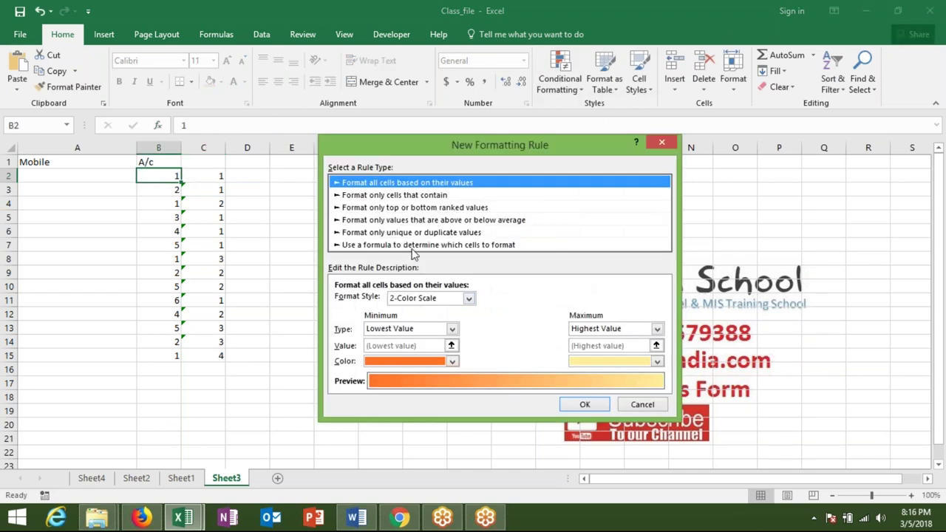
left_click(414, 245)
left_click(408, 302)
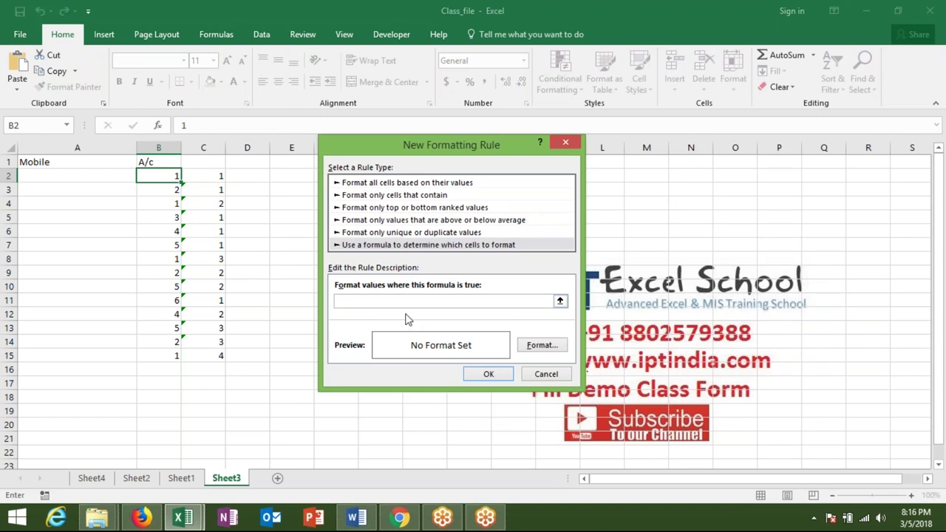
type("=")
key("ctrl+v")
key("BackSpace")
left_click(560, 354)
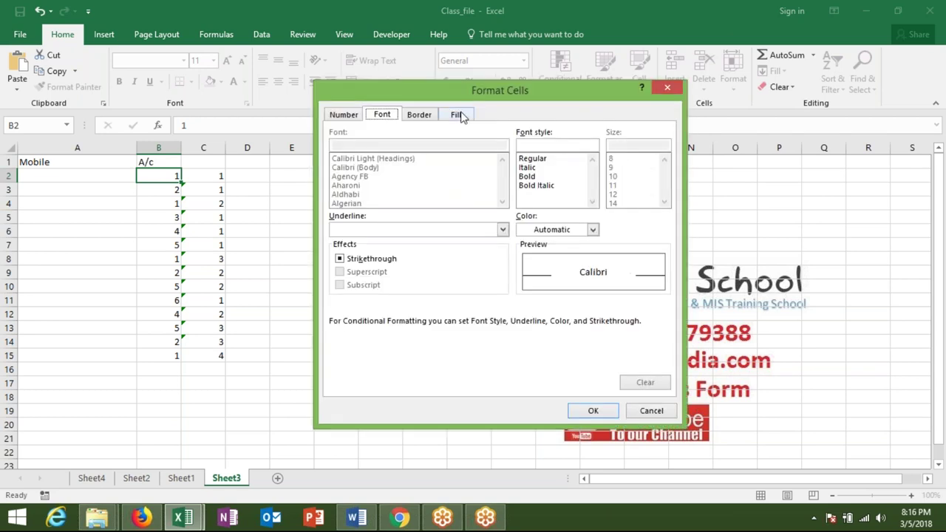
left_click(457, 114)
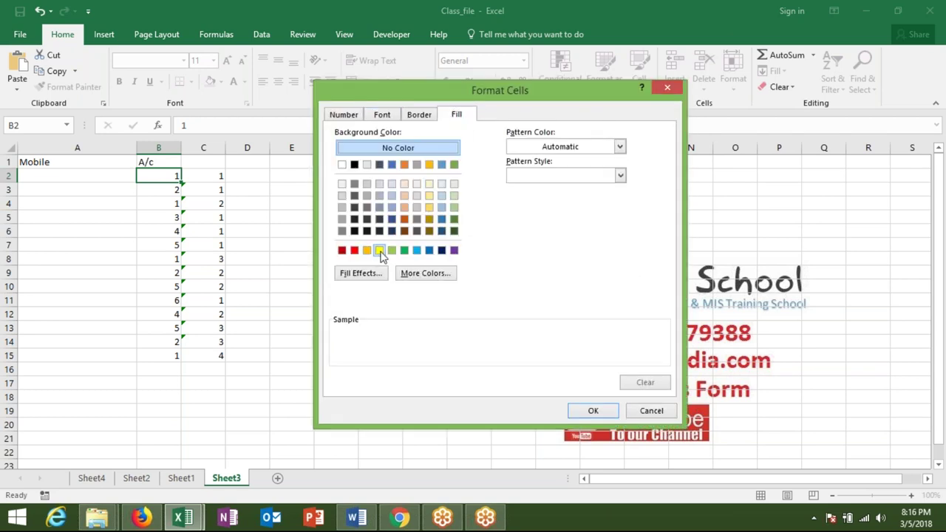
left_click(379, 250)
left_click(599, 412)
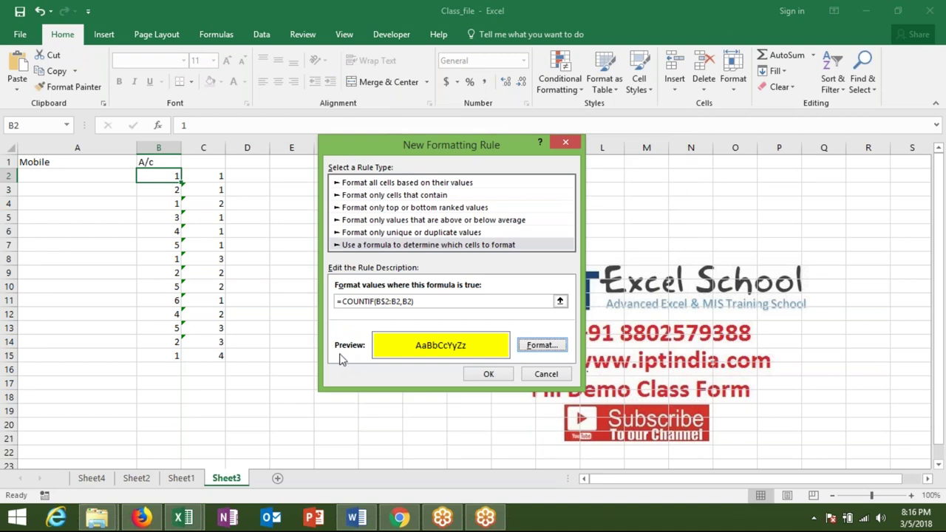
- Finish the rule formula as =COUNTIF(B$2:B2,B2)>1 and save the rule
left_click(421, 300)
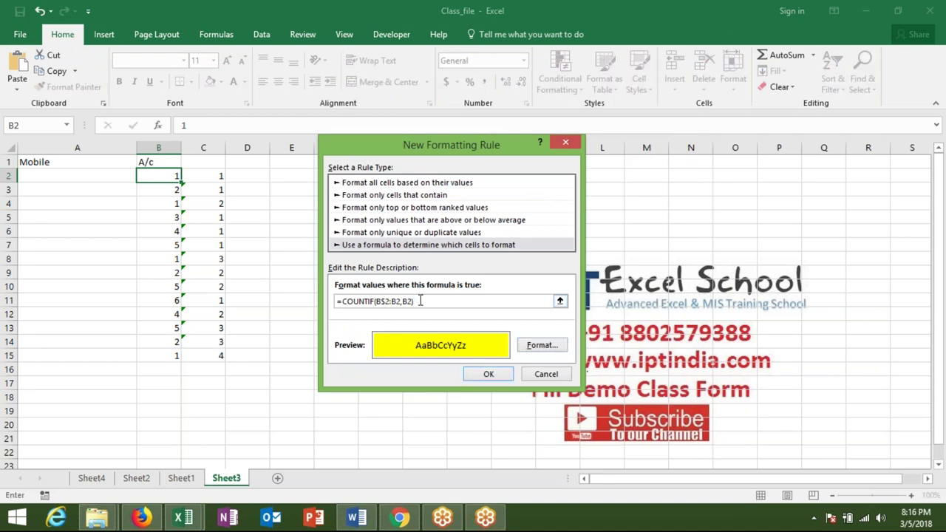
type("=1")
key("BackSpace")
key("BackSpace")
type(">1")
left_click(487, 376)
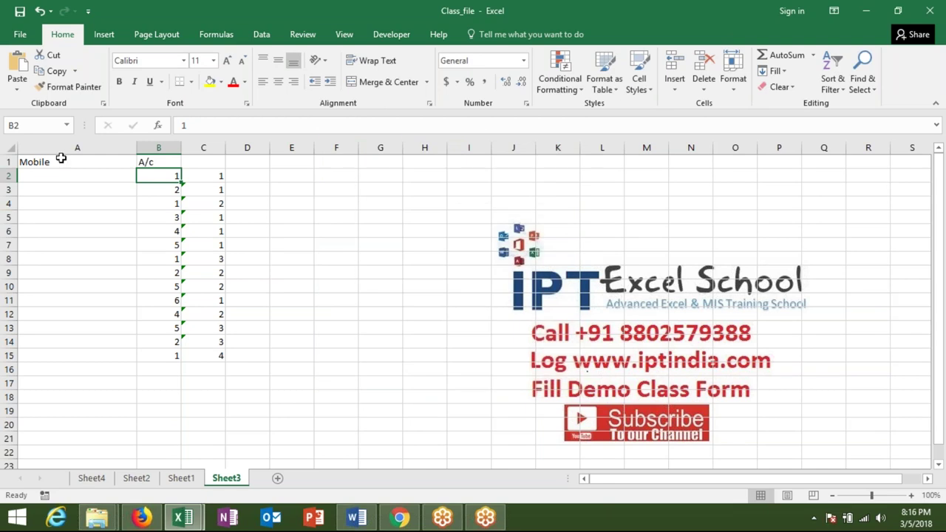
left_click(67, 87)
- Paint B2's rule down column B so repeats in B4, B8:B10 and B12:B15 turn yellow
mouse_move(163, 162)
left_mouse_down()
mouse_move(165, 397)
mouse_move(164, 354)
left_mouse_up()
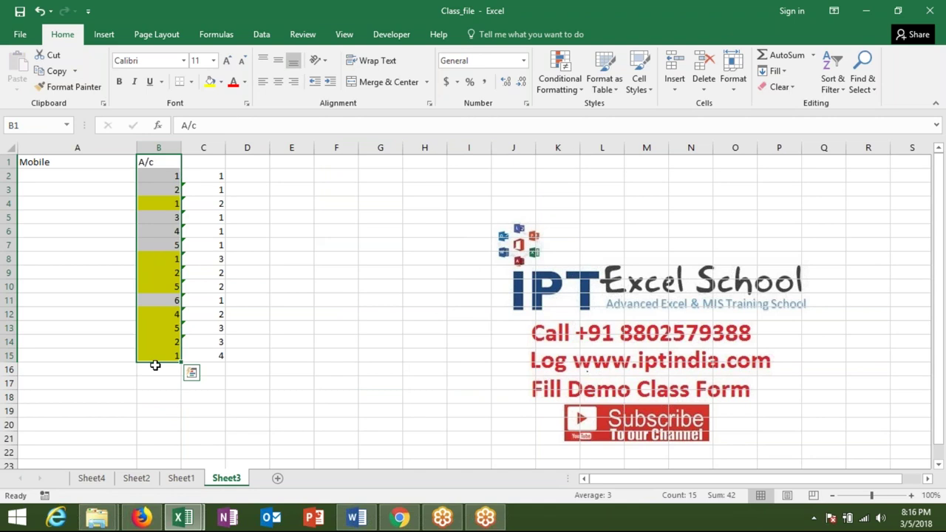
left_click(175, 215)
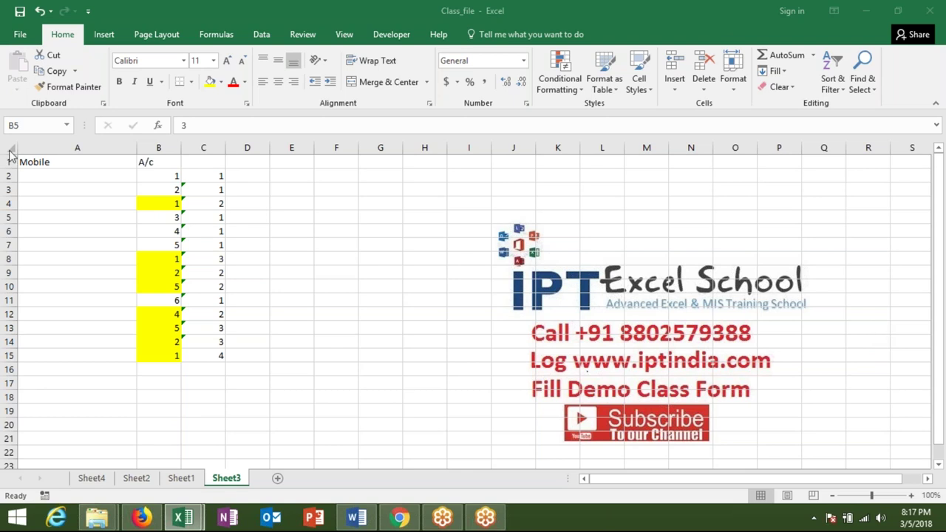
- Enter the heading Amt in cell E1
key("F2")
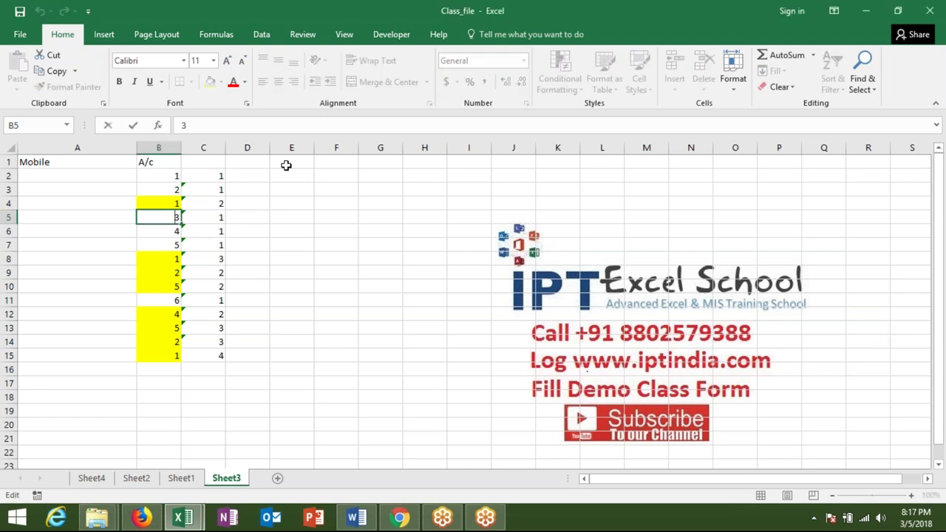
left_click(286, 166)
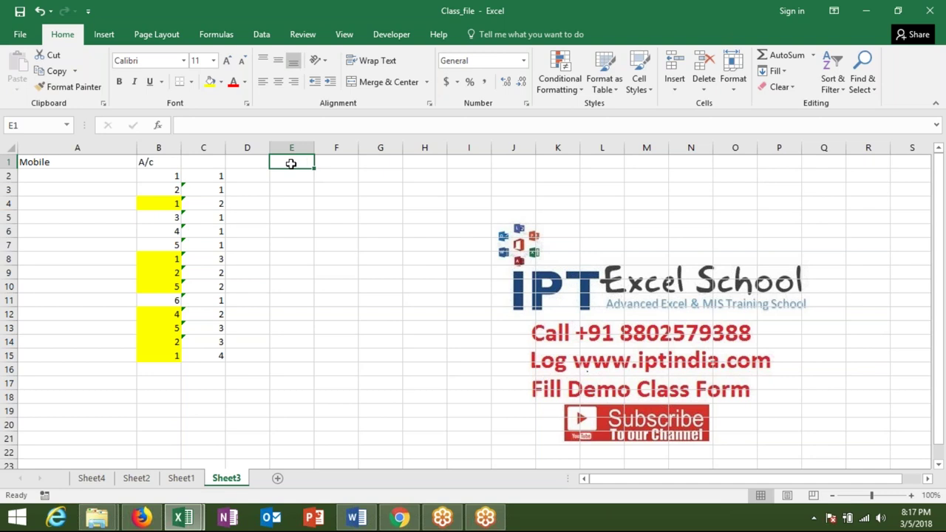
type("Amt")
key("Return")
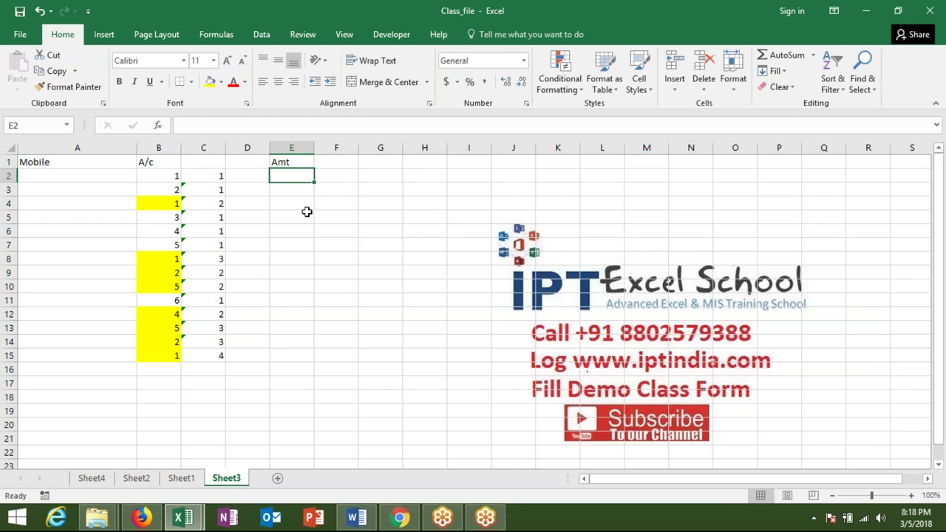
- Enter a test formula =ISTEXT(E2) in F2
left_click(348, 173)
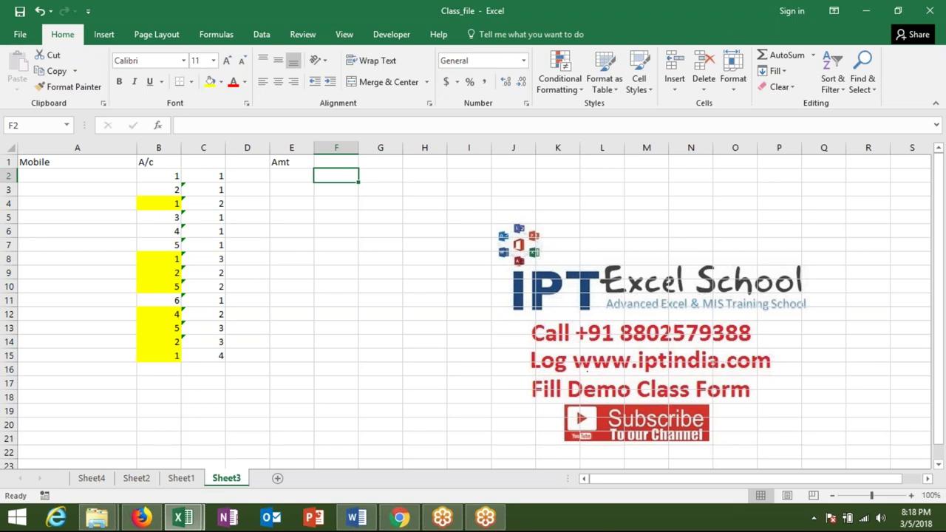
type("=")
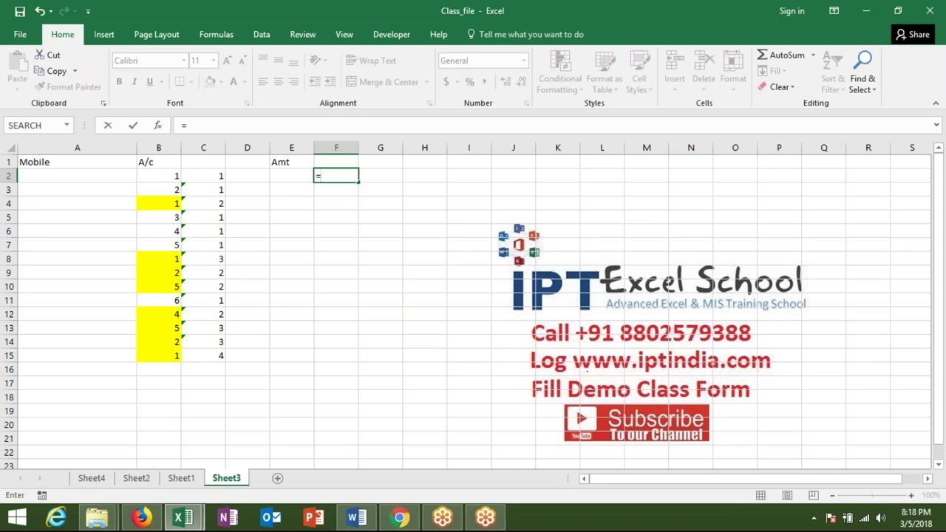
type("is")
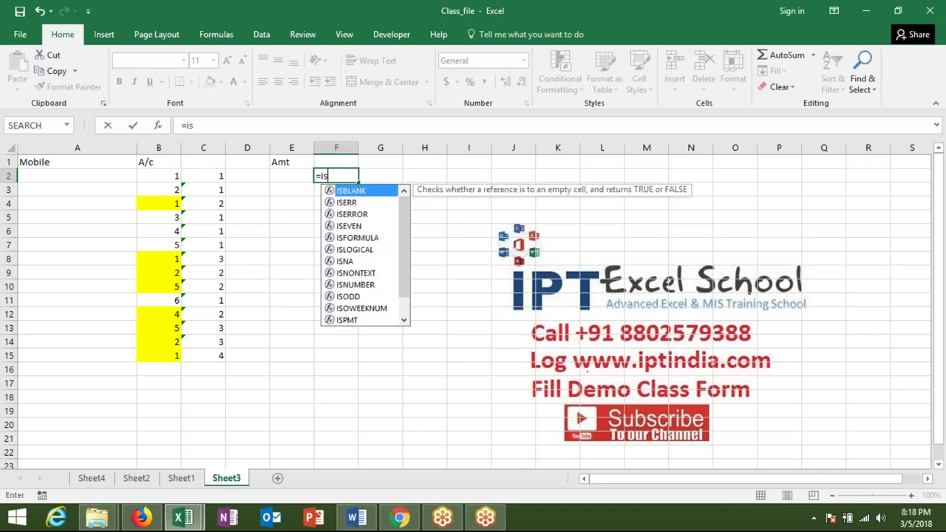
type("t")
key("Tab")
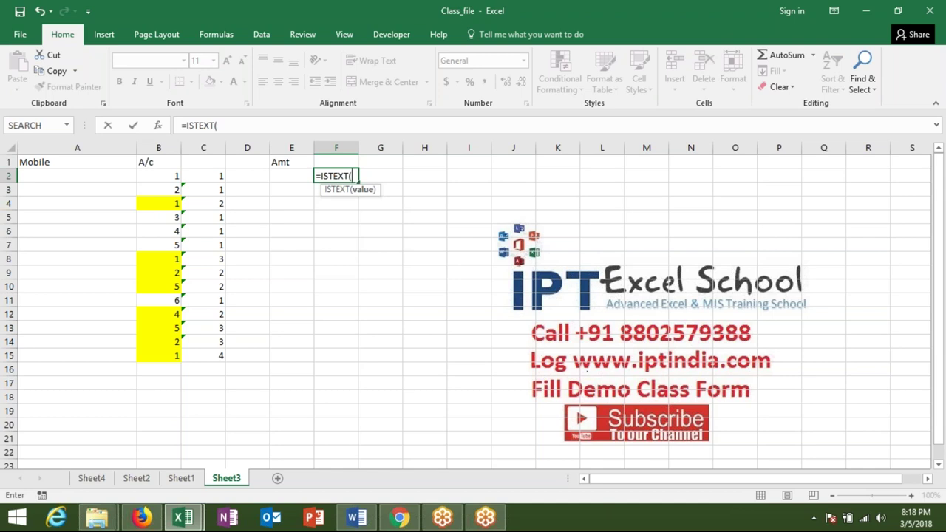
left_click(291, 175)
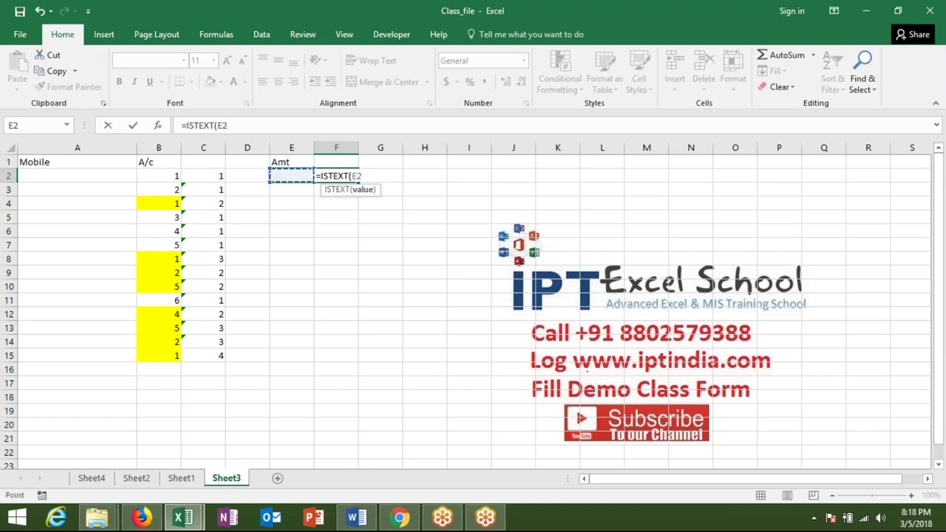
type(")")
key("Return")
key("Up")
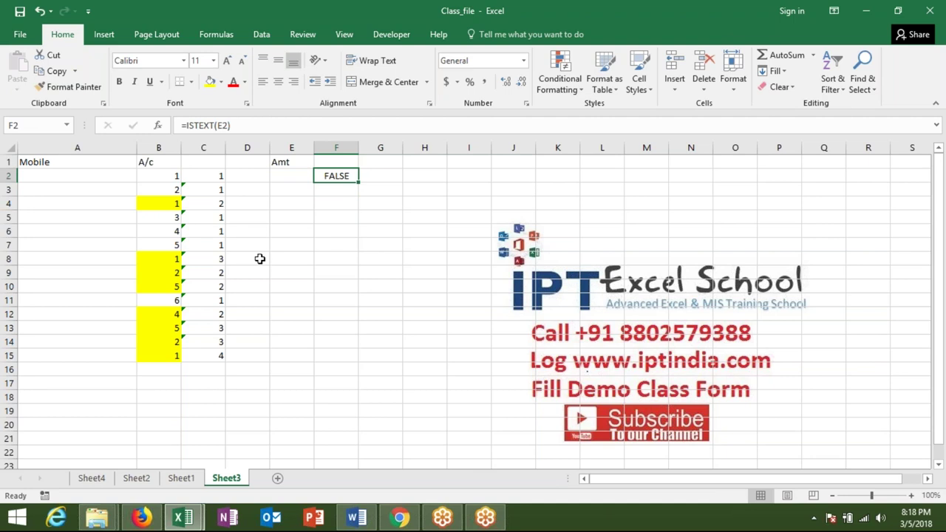
- Test E2 with 1 and then a text value, then clear both E2 and F2
left_click(278, 176)
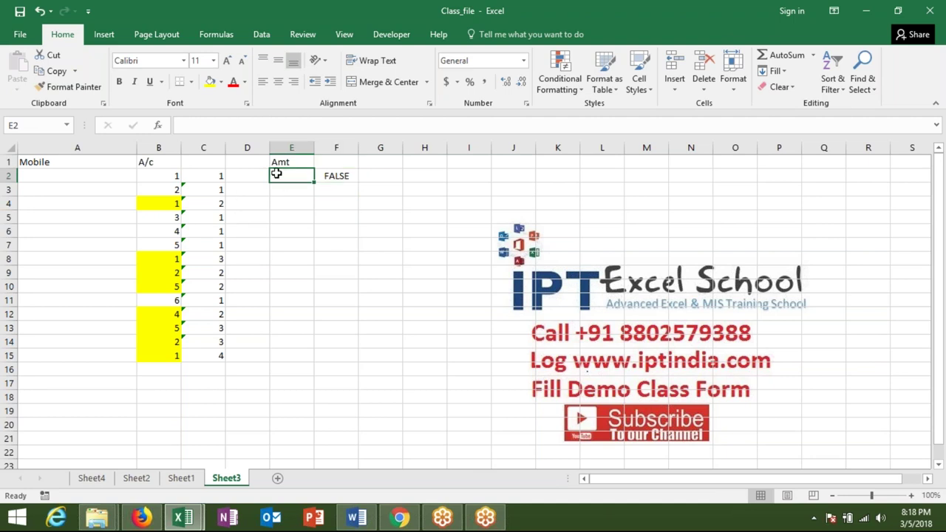
type("1")
key("ctrl+Return")
key("Delete")
type("saed")
key("Return")
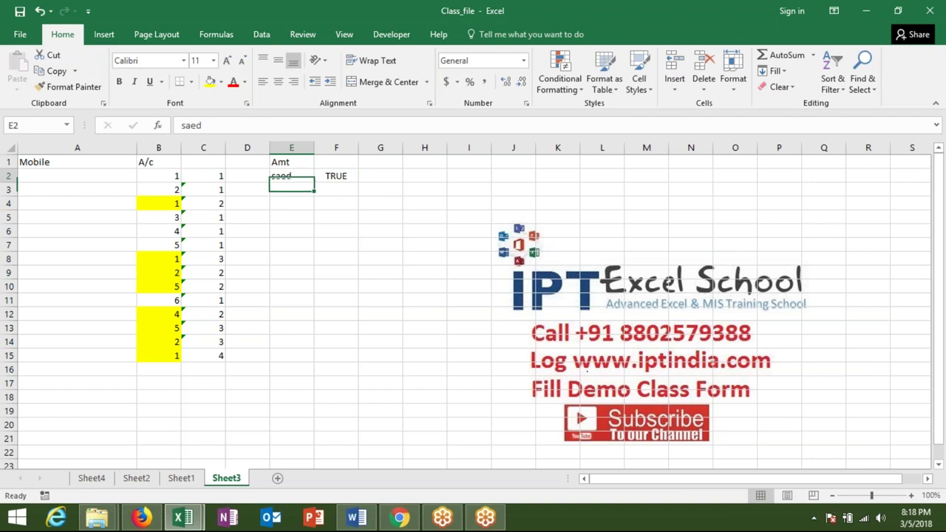
left_click(337, 176)
left_click(274, 176)
key("Delete")
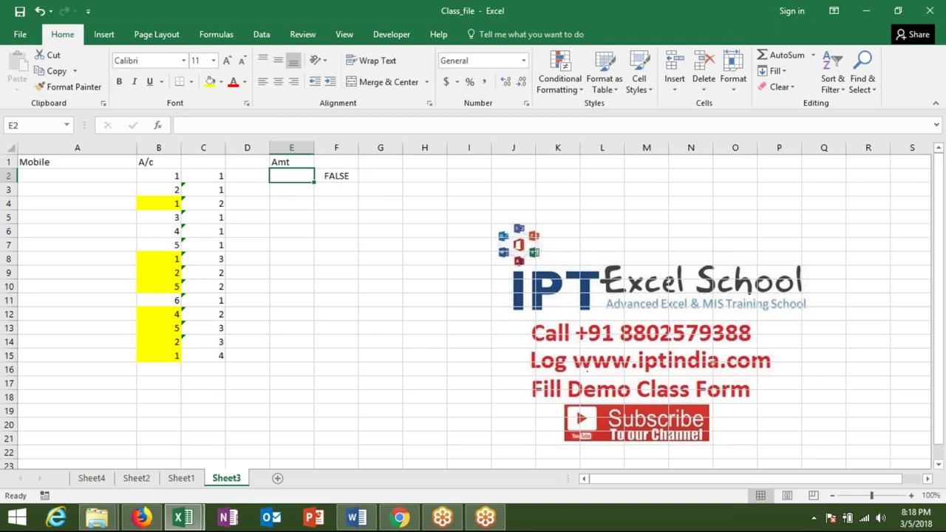
left_click(343, 178)
key("Delete")
left_click(289, 174)
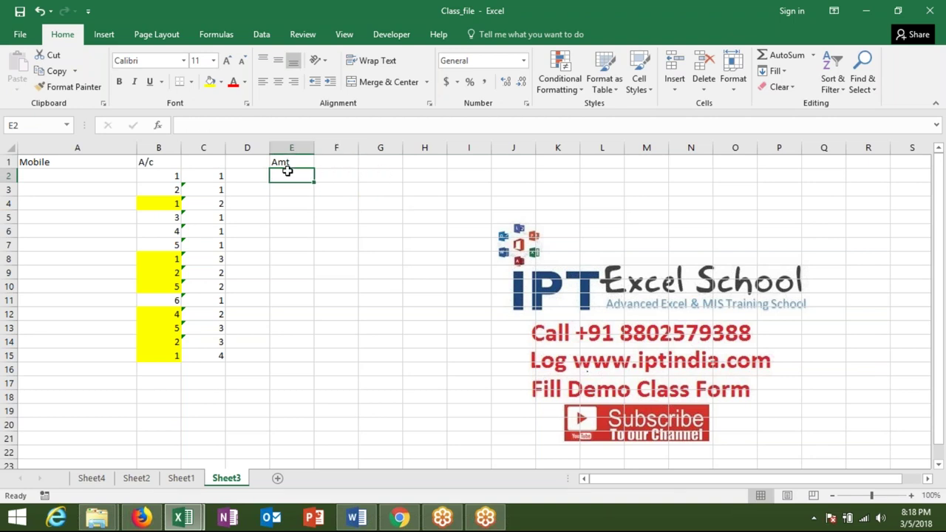
- Start a new formula-based rule for E2 using =ISTEXT($E2)
left_click(559, 81)
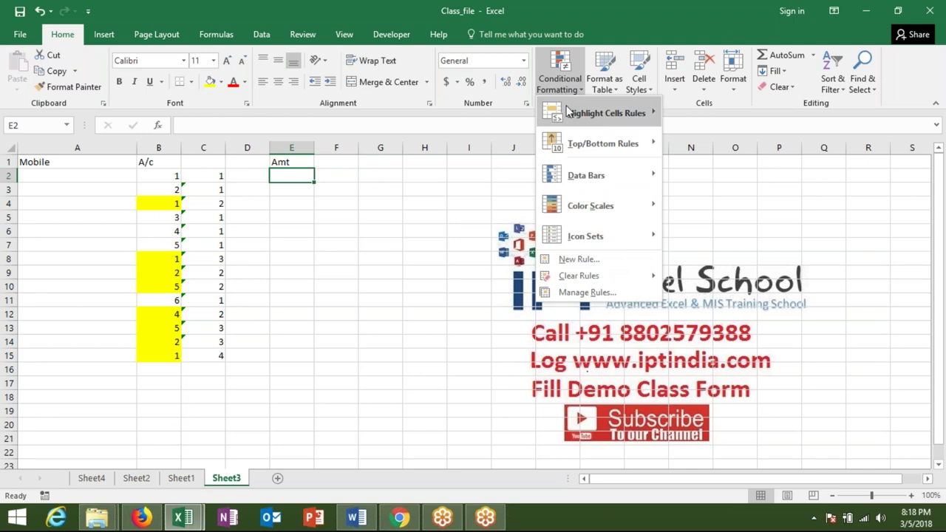
left_click(584, 260)
left_click_drag(320, 136, 417, 137)
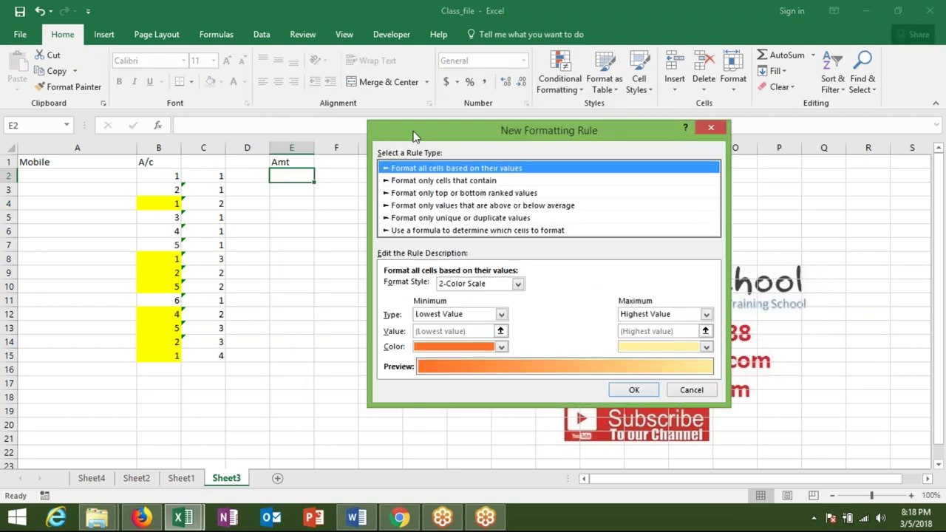
left_click(477, 230)
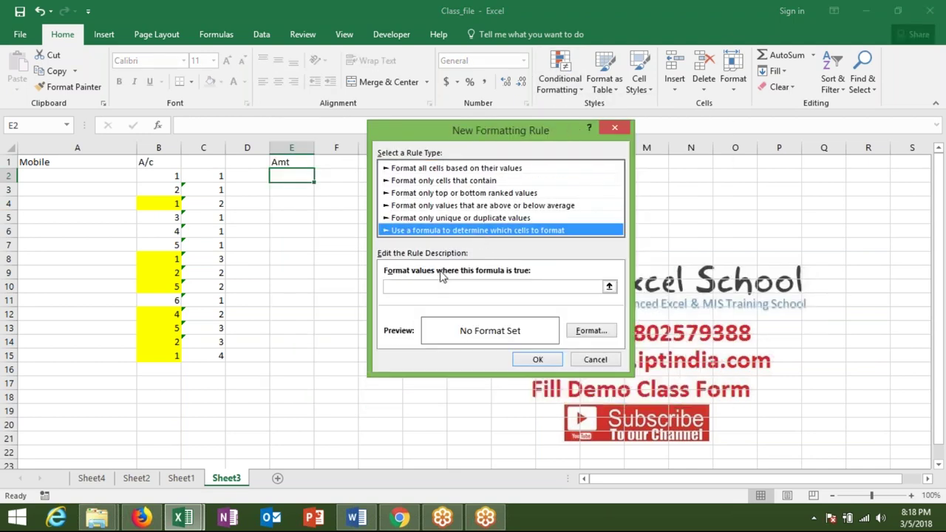
left_click(479, 288)
type("=iste")
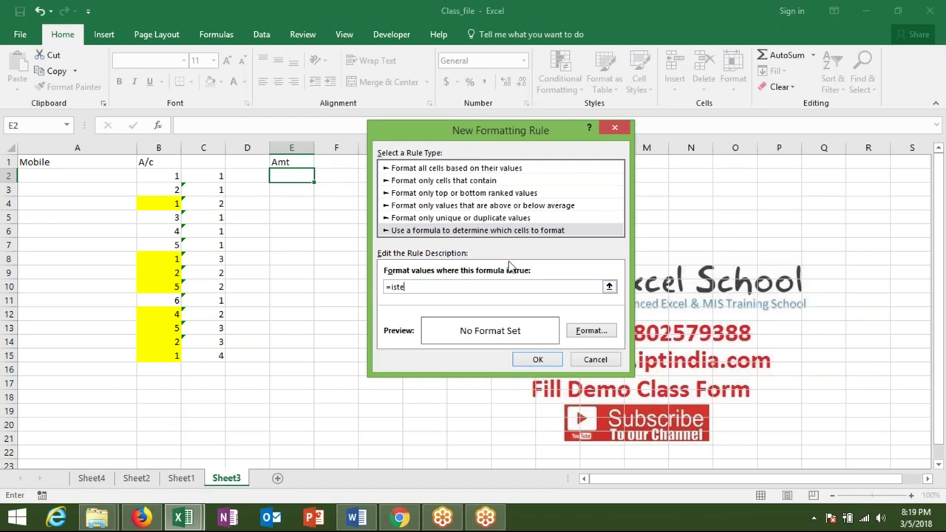
type("x")
type("t")
type("(")
left_click(281, 177)
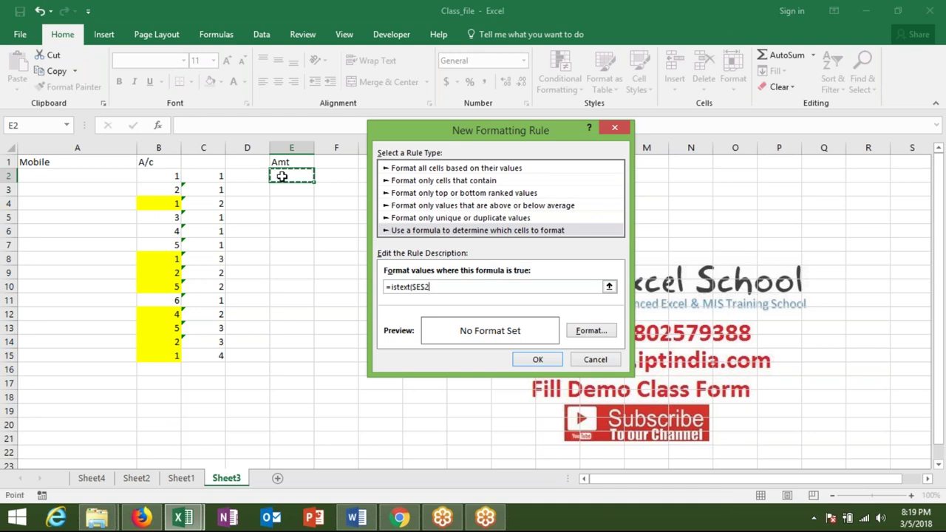
type(")")
left_click(431, 287)
key("BackSpace")
key("BackSpace")
type("4")
- Give the ISTEXT rule a yellow fill and save it
left_click(591, 334)
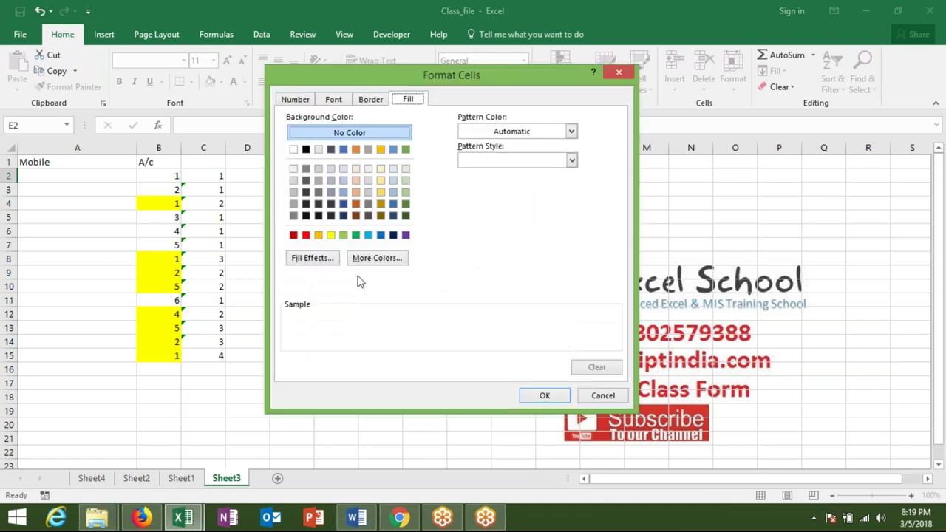
left_click(331, 235)
left_click(547, 396)
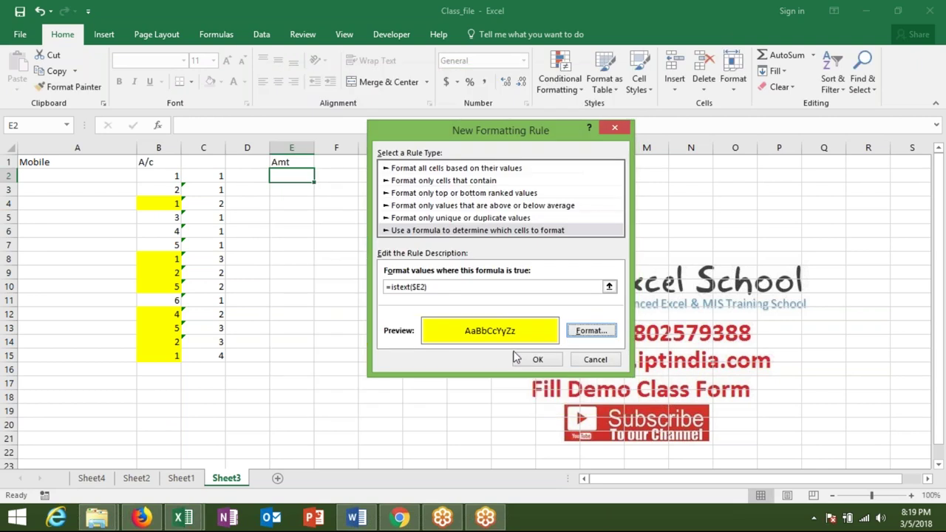
left_click(531, 360)
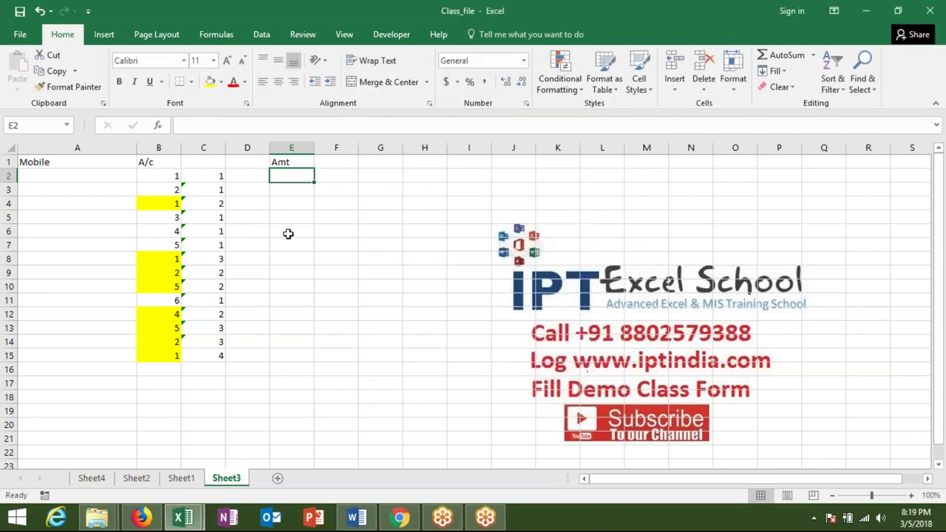
- Paint the rule down to E15, test with 1 and sdf, and add a new sheet
left_click(74, 87)
left_click_drag(292, 175, 300, 354)
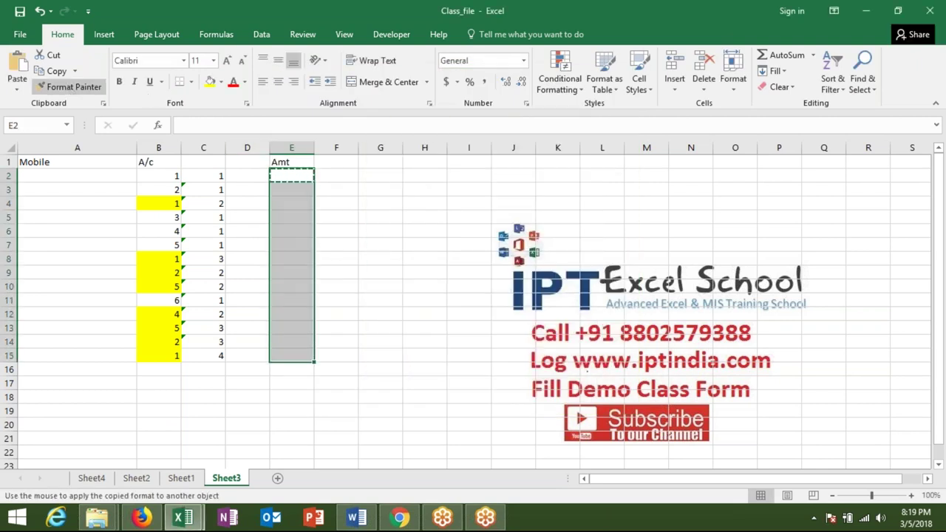
left_click(295, 171)
type("1")
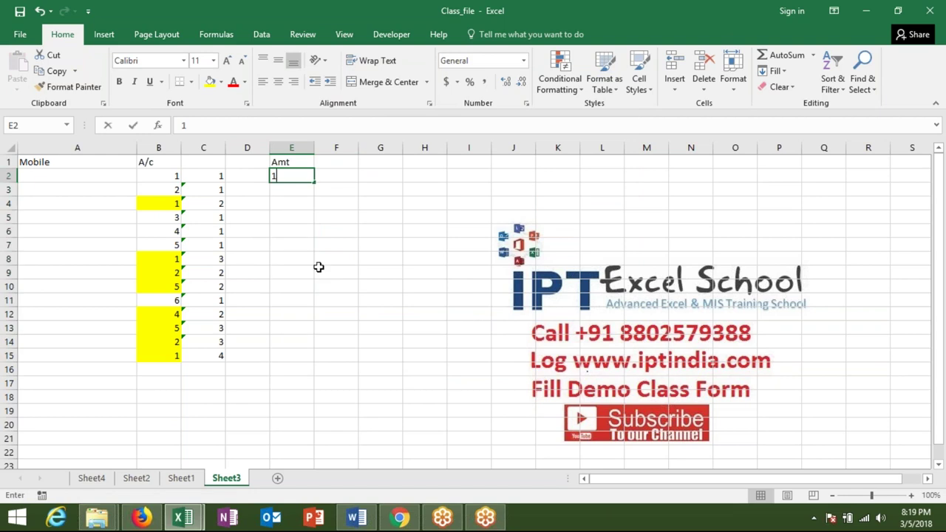
key("Return")
type("sdf")
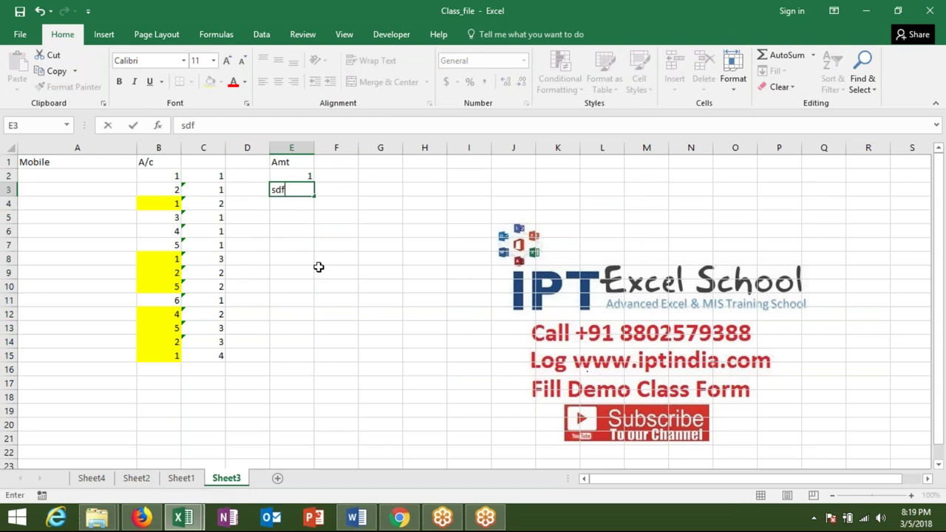
key("Return")
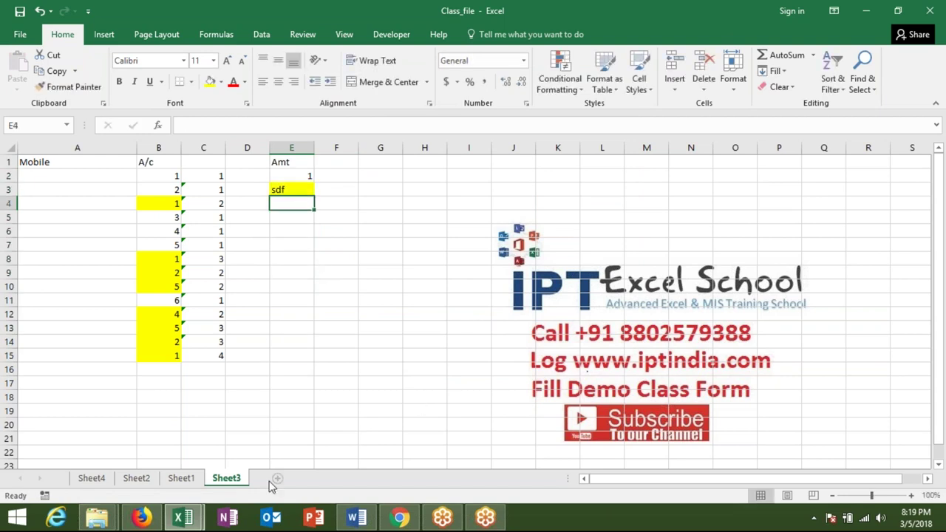
left_click(278, 478)
- Type the headers E.Code, Name and Dep in A5:C5
left_click(40, 211)
type("E.Code")
key("Tab")
type("N")
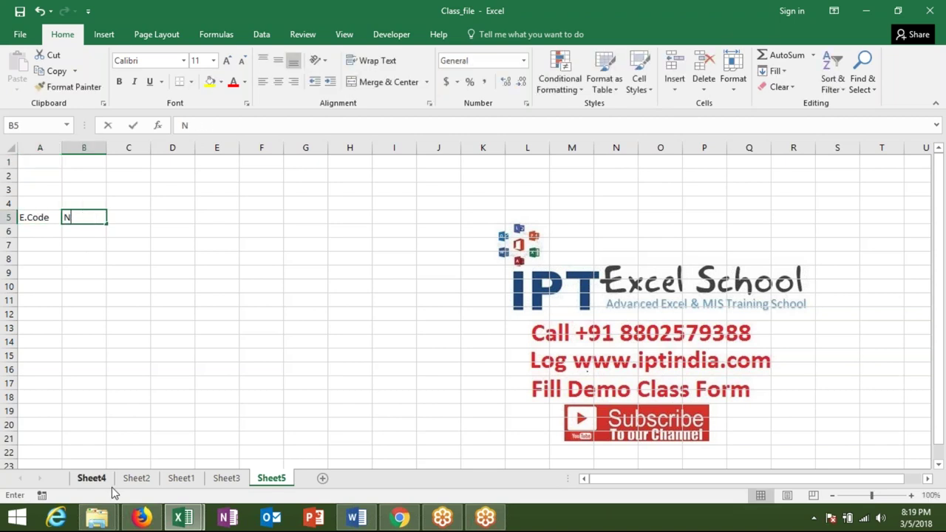
type("ame")
key("Tab")
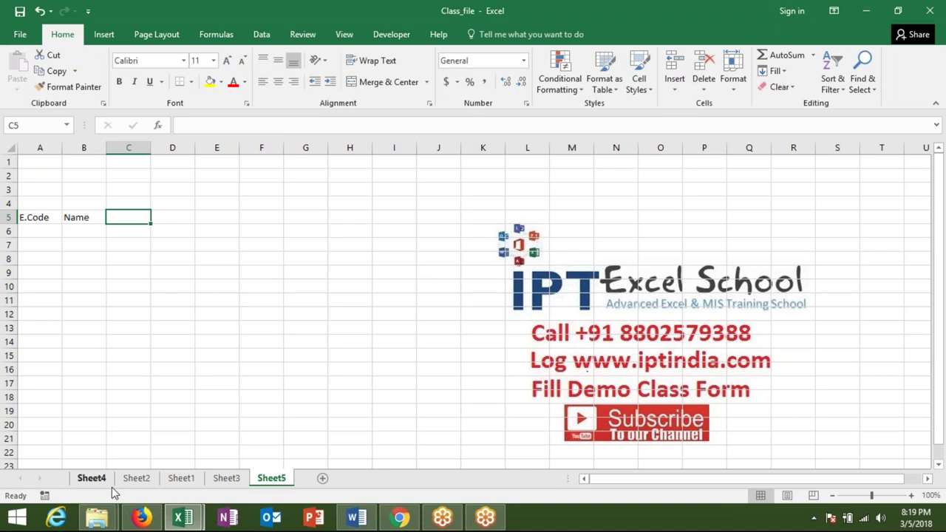
type("Dep")
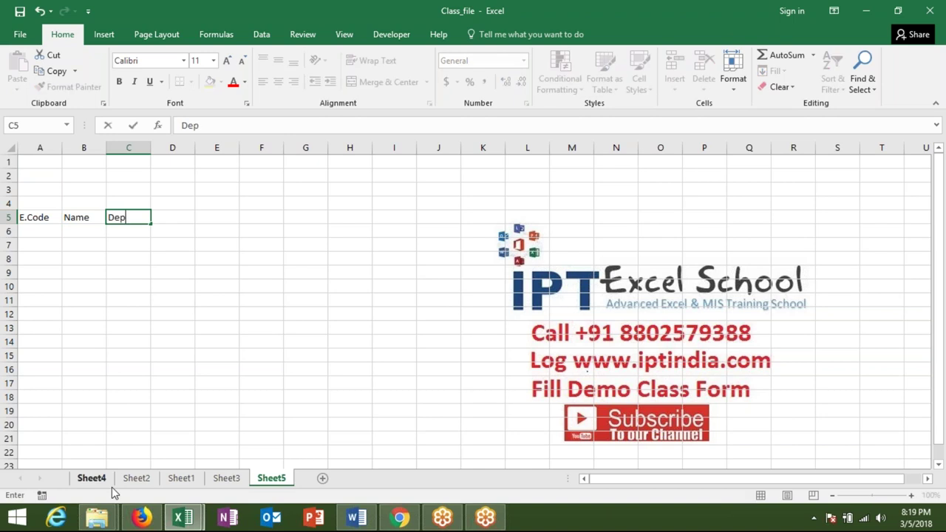
key("Tab")
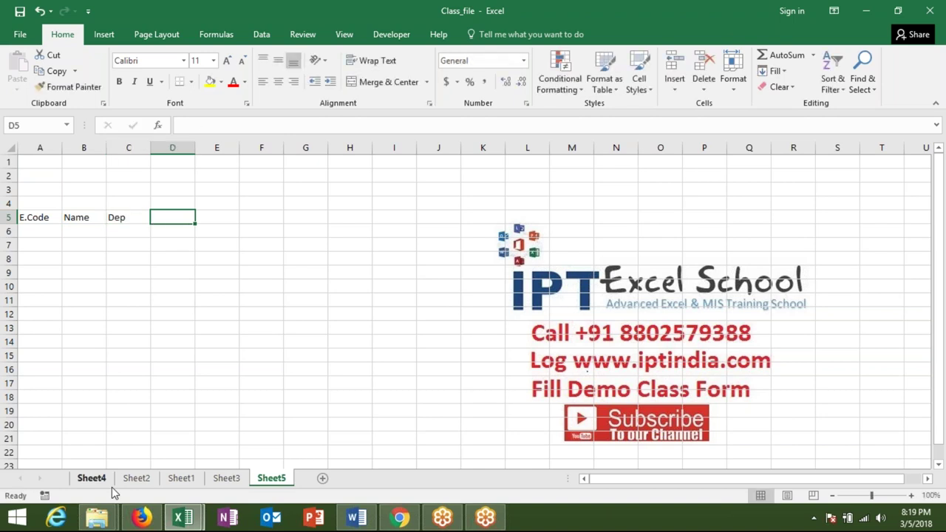
- Enter 1-Feb in D5 and fill the dates across to 15-Feb in R5
type("2/1")
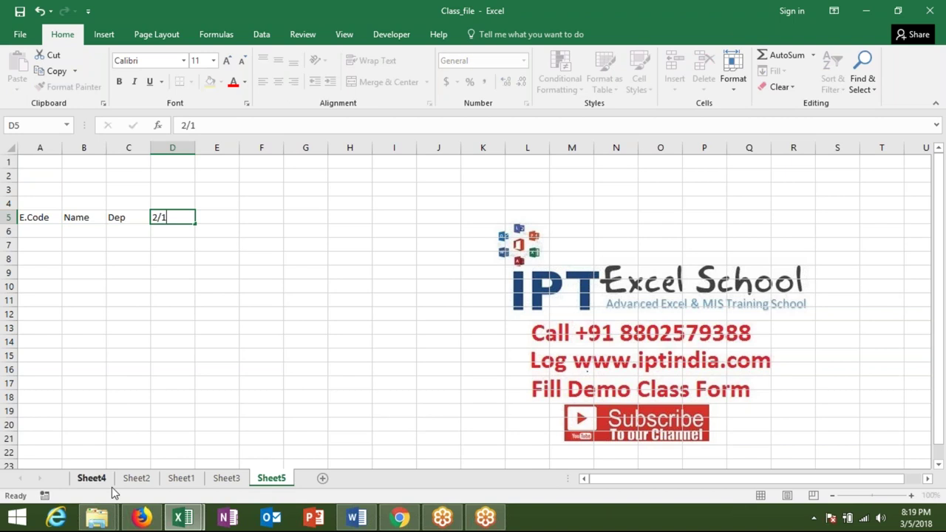
key("Return")
key("Up")
key("Right")
key("Right")
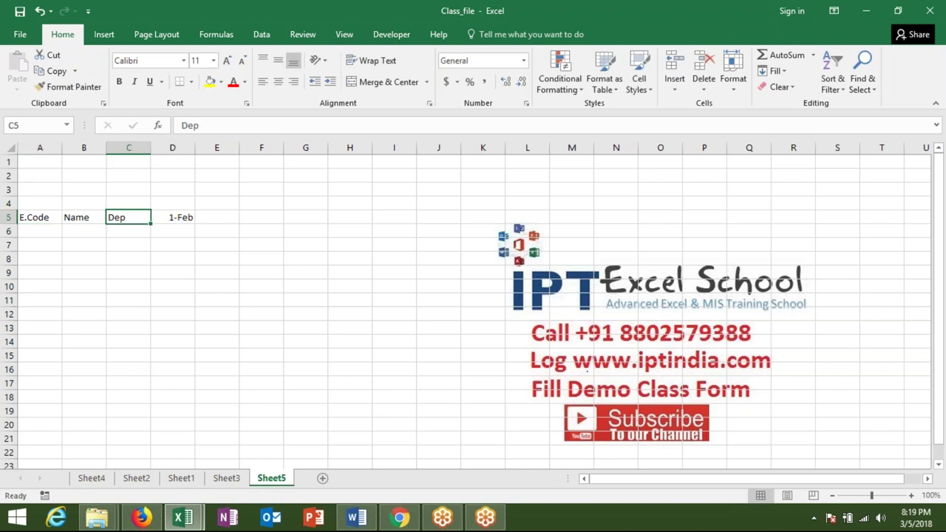
left_click(170, 215)
left_click_drag(195, 224, 826, 246)
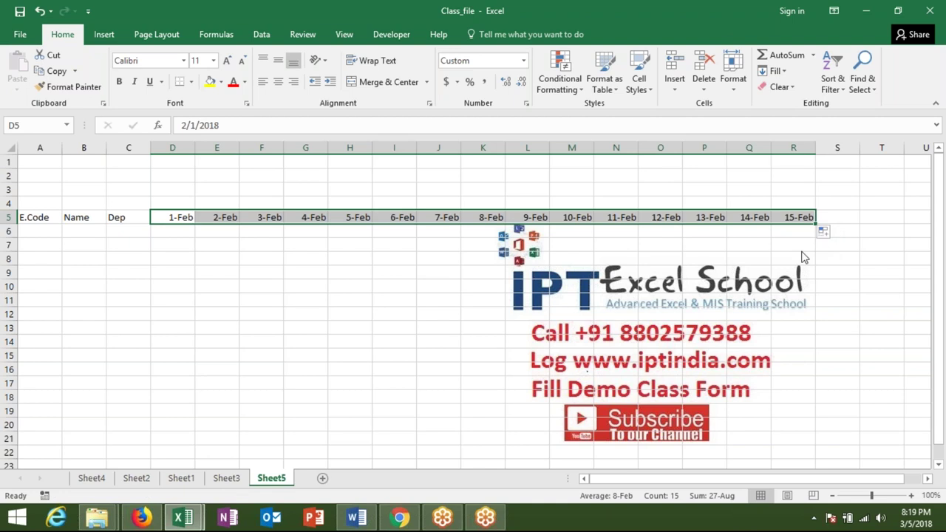
key("Left")
key("Right")
key("Up")
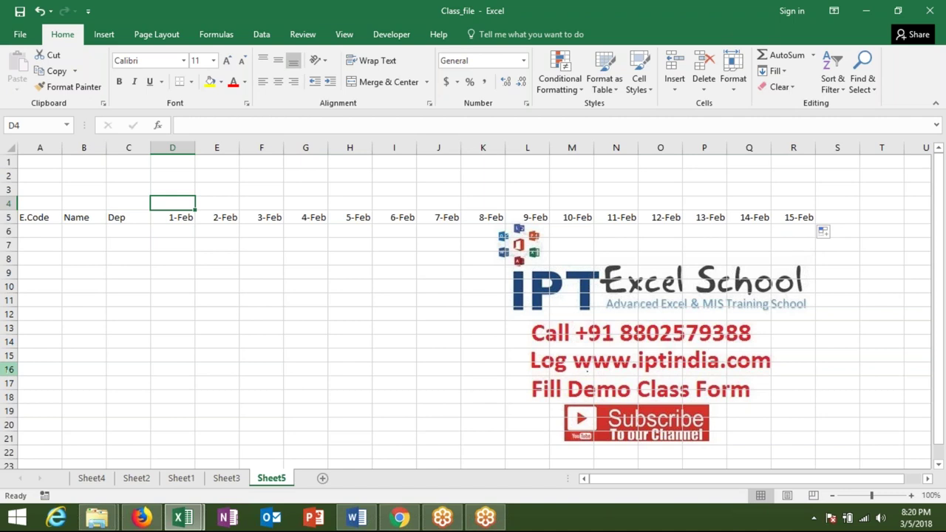
- Enter =TEXT(D5,"DDD") in D4 and copy it across row 4
type("=tex")
key("Tab")
key("Down")
type(",")
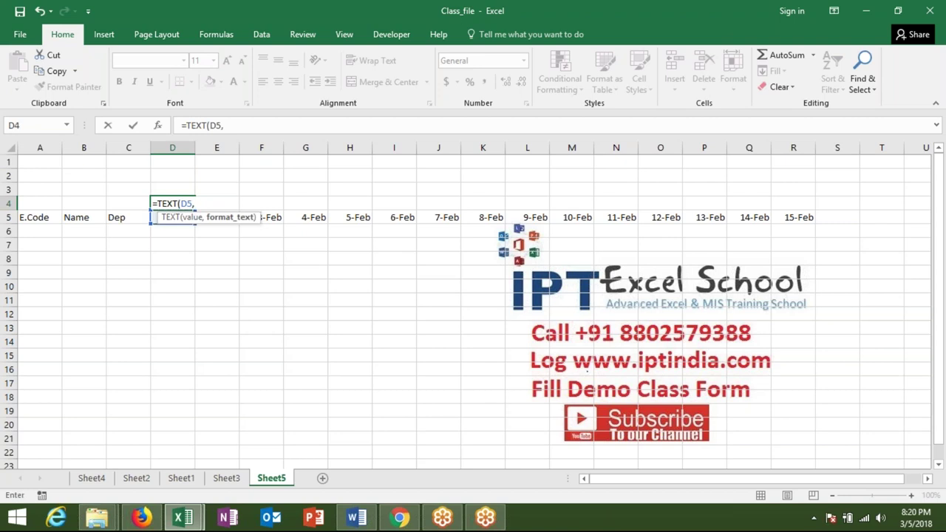
type("\"DDD\")")
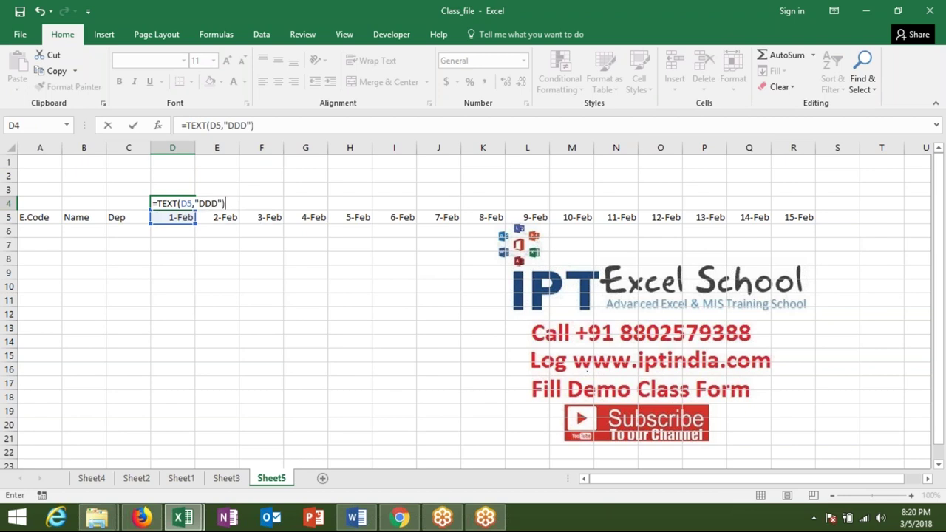
key("ctrl+Return")
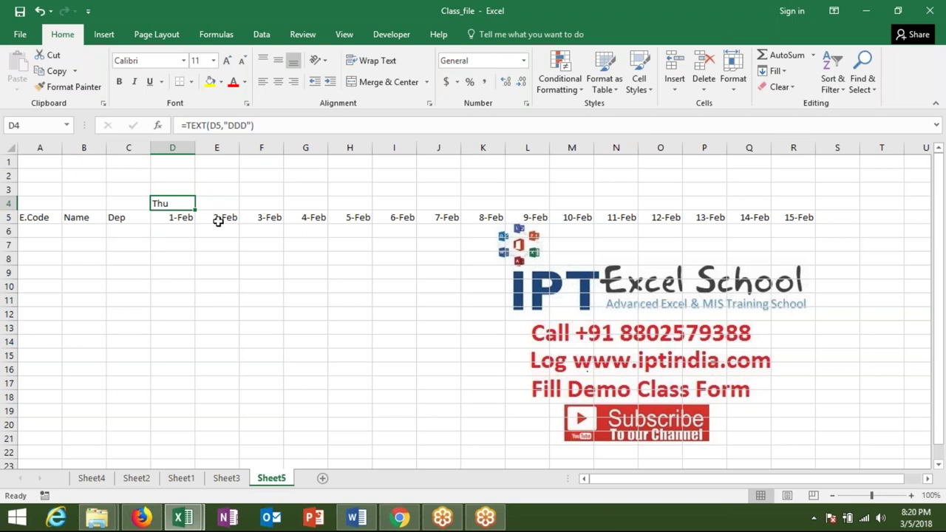
mouse_move(196, 210)
left_mouse_down()
mouse_move(729, 154)
mouse_move(268, 228)
left_mouse_up()
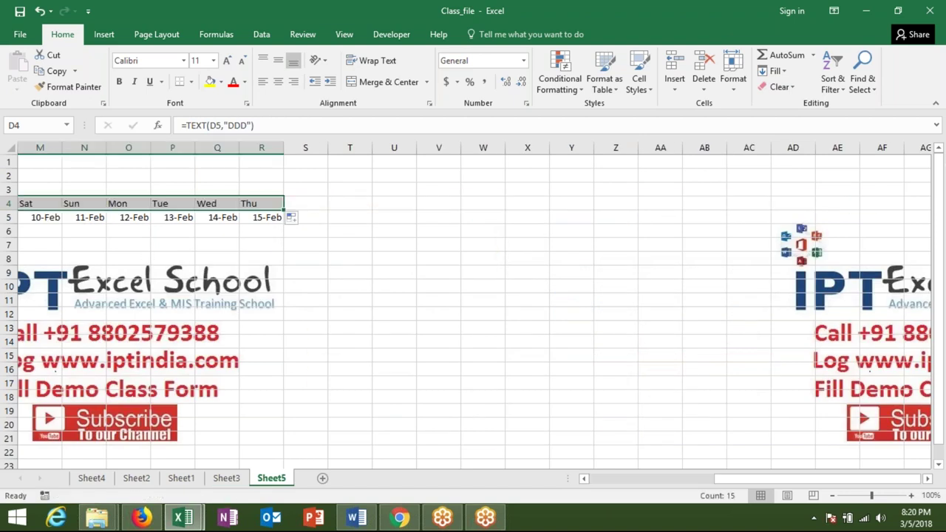
- Extend the row 5 dates from 15-Feb through 28-Feb
left_click(272, 217)
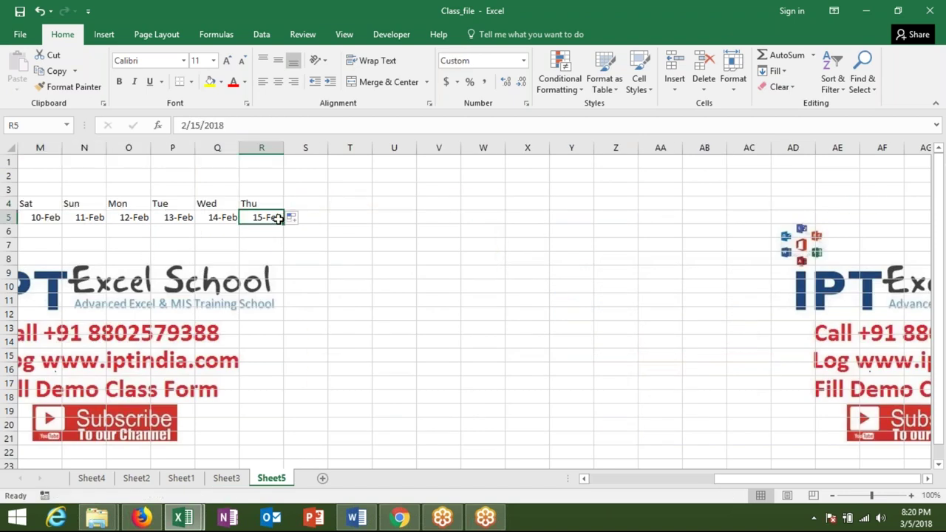
left_click_drag(283, 223, 701, 231)
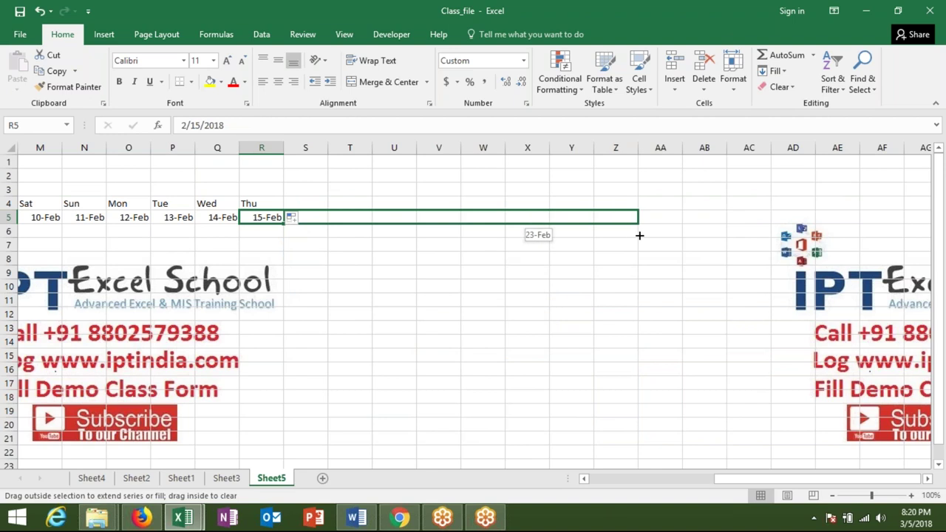
left_click_drag(701, 231, 839, 228)
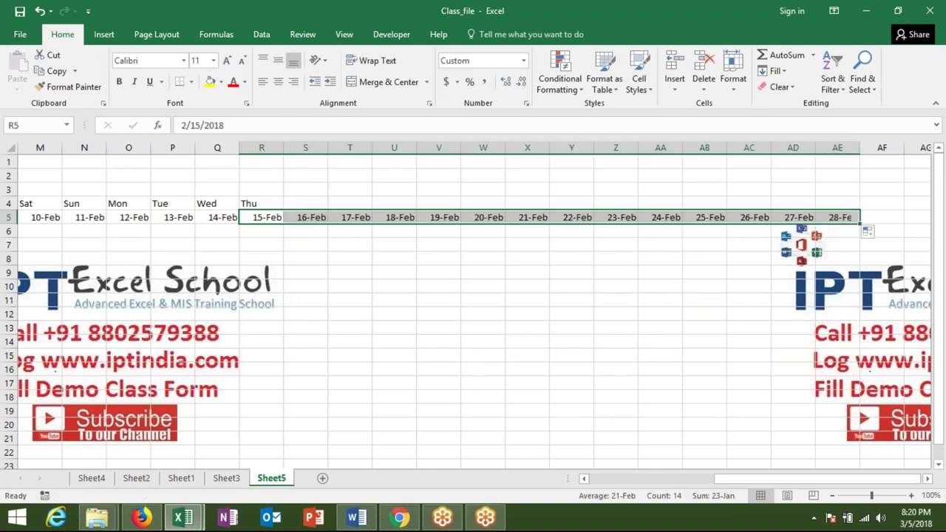
- Fill the day-name formula right so row 4 shows weekdays through AE4
left_click(255, 203)
left_click_drag(283, 209, 773, 212)
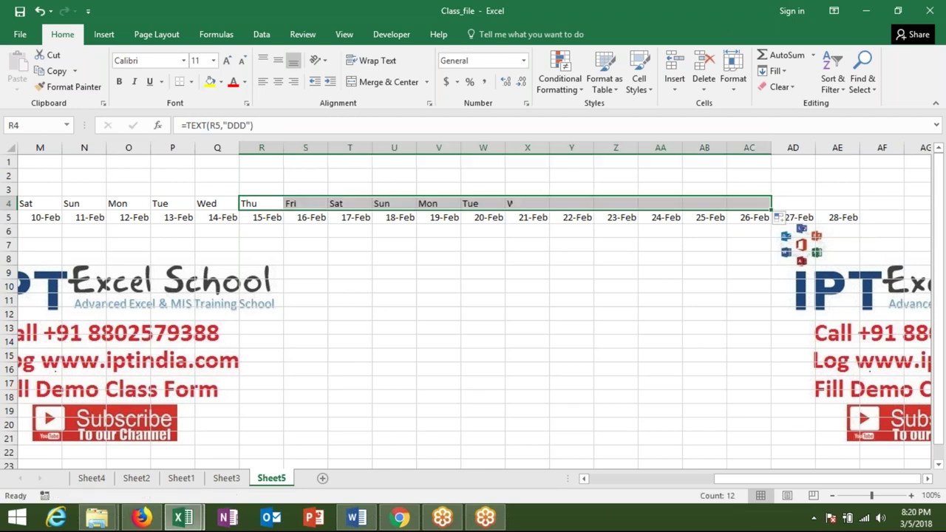
key("shift+Right")
key("shift+Right")
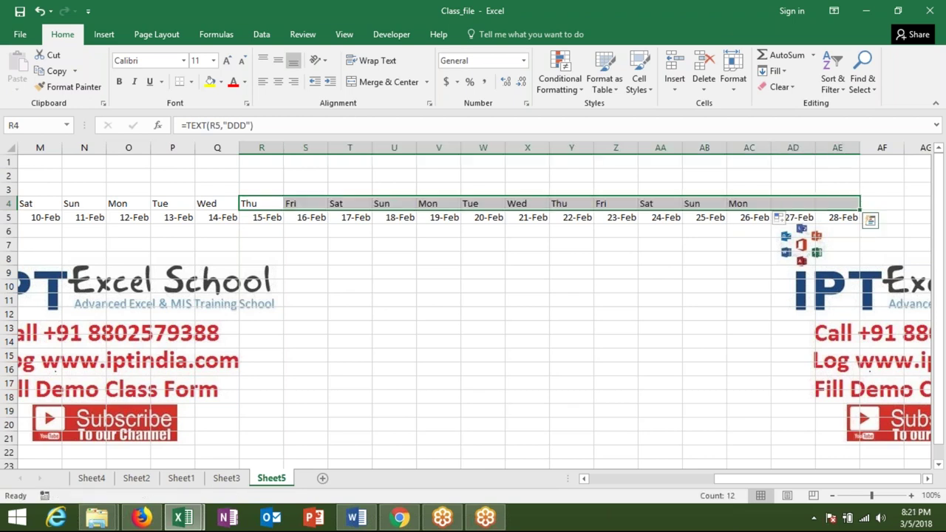
key("ctrl+q")
key("Escape")
key("ctrl+r")
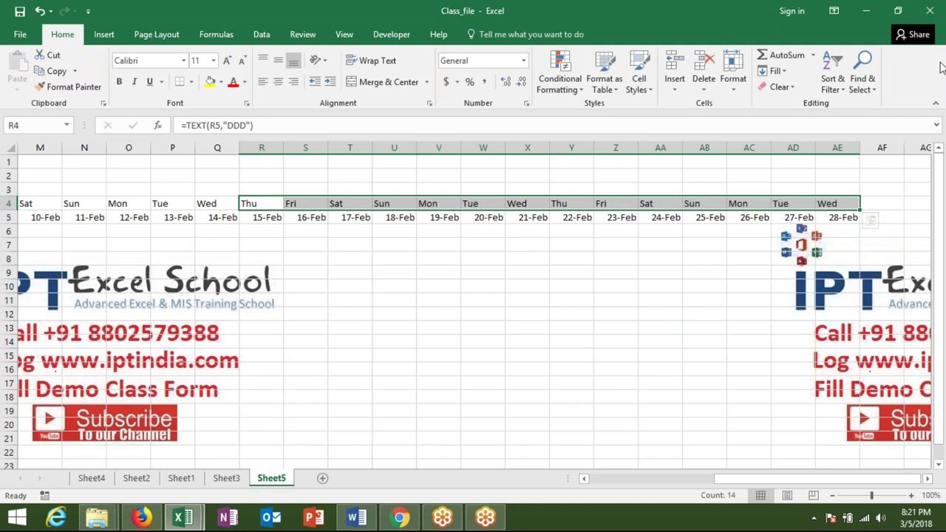
left_click(932, 37)
- Enter =D5+1 in E5 so the second header date follows 1-Feb
key("ctrl+Left")
key("Down")
key("Right")
key("Right")
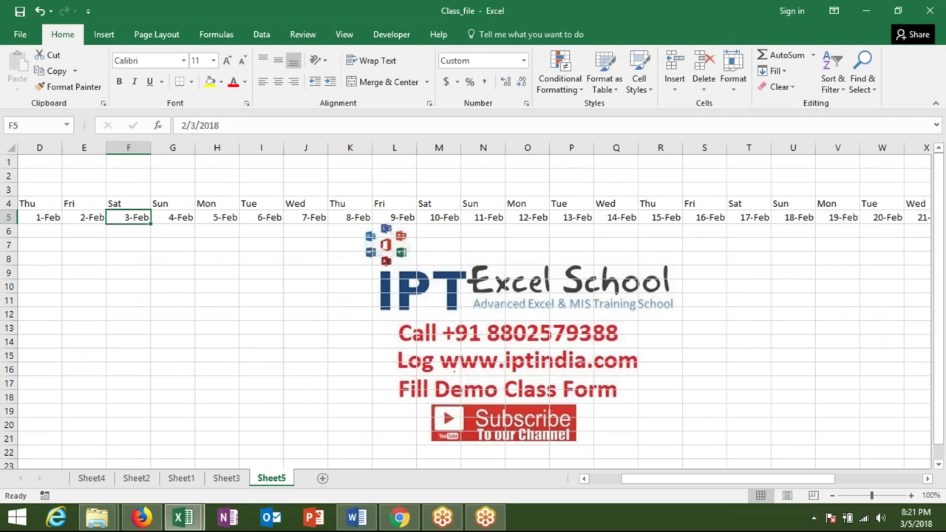
key("Right")
key("Left")
key("ctrl+Left")
key("Right")
key("Right")
key("Right")
key("Right")
key("Right")
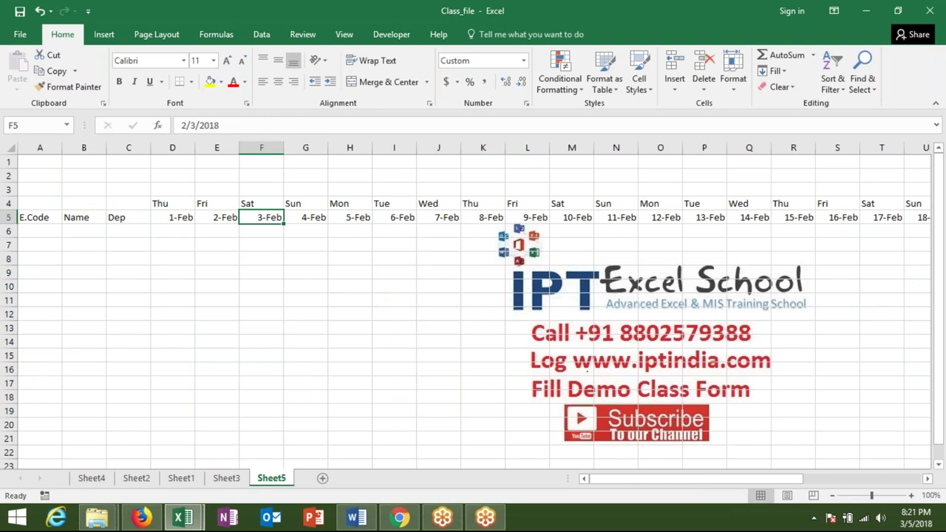
key("Left")
key("Left")
key("Right")
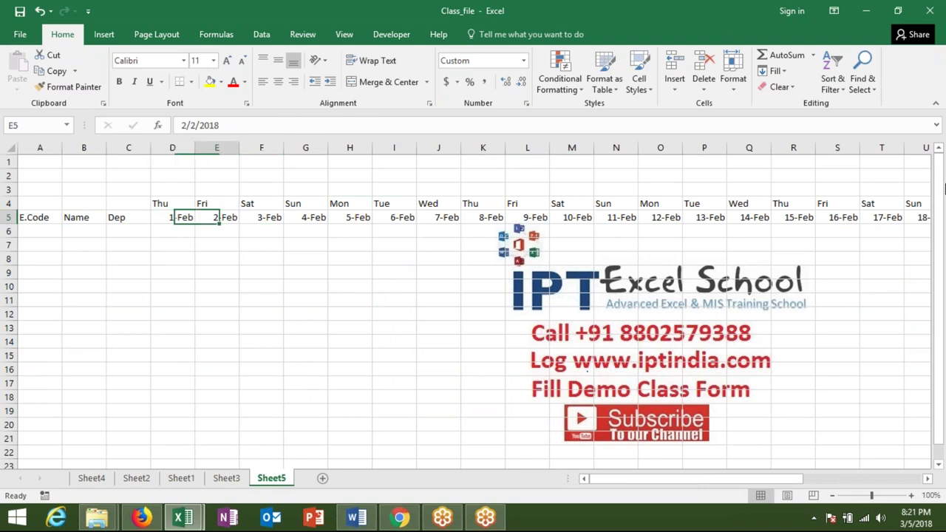
type("=")
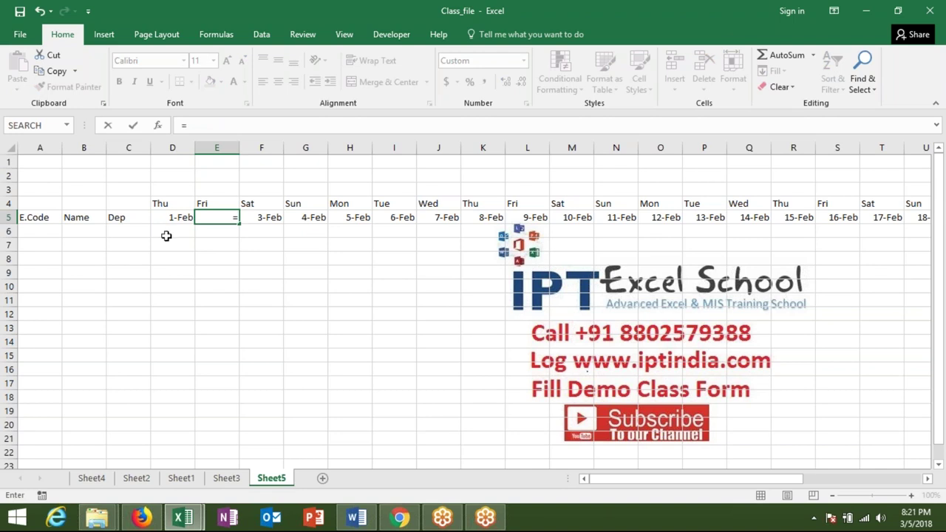
left_click(174, 215)
type("+1")
key("Return")
- Copy the day-after formula across F5:AE5 so the dates run through 28-Feb
left_click(216, 217)
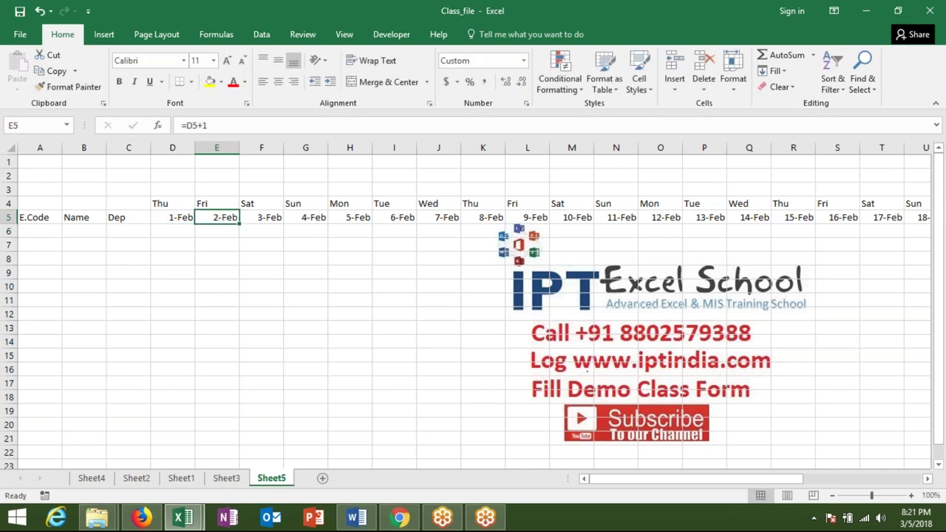
key("ctrl+c")
key("Right")
key("ctrl+shift+Right")
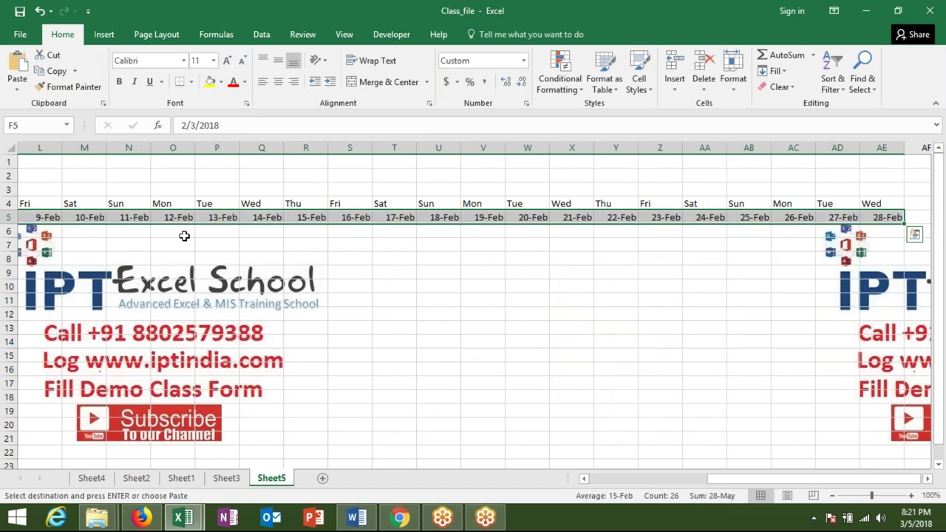
key("Left")
key("ctrl+Left")
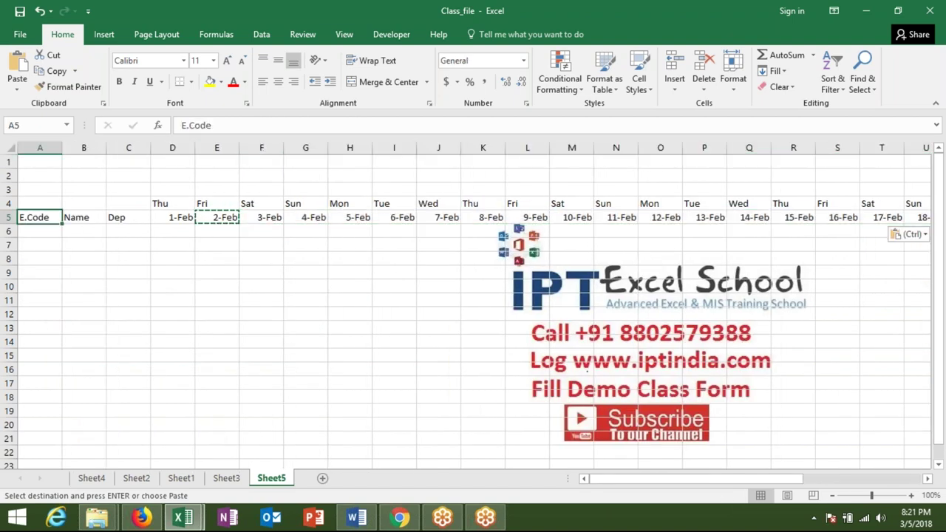
key("Escape")
- Test a 3/1 start date in D5, then undo back to 1-Feb
key("Right")
key("Right")
key("Right")
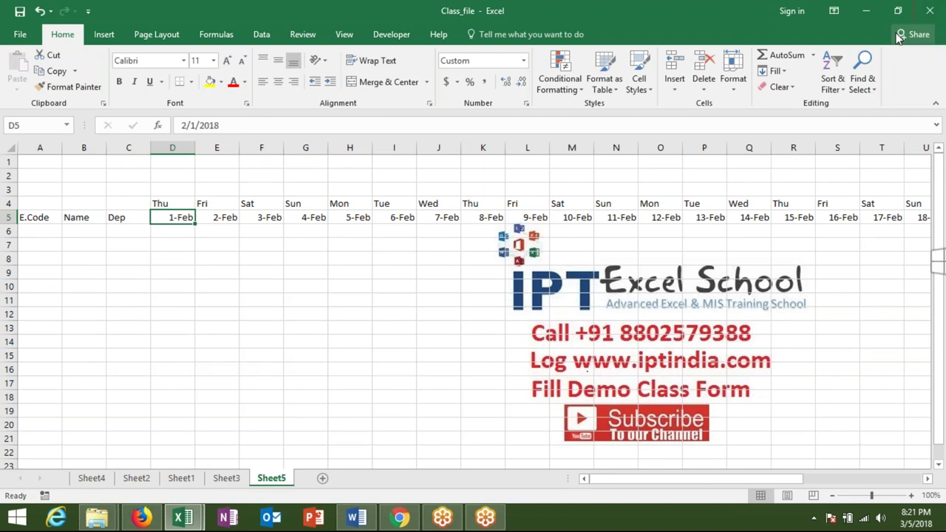
type("3/1")
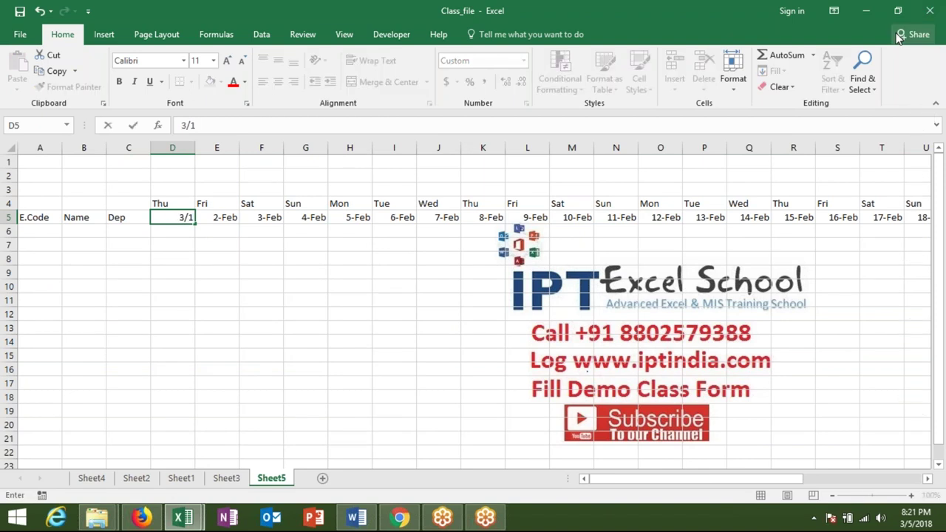
key("Return")
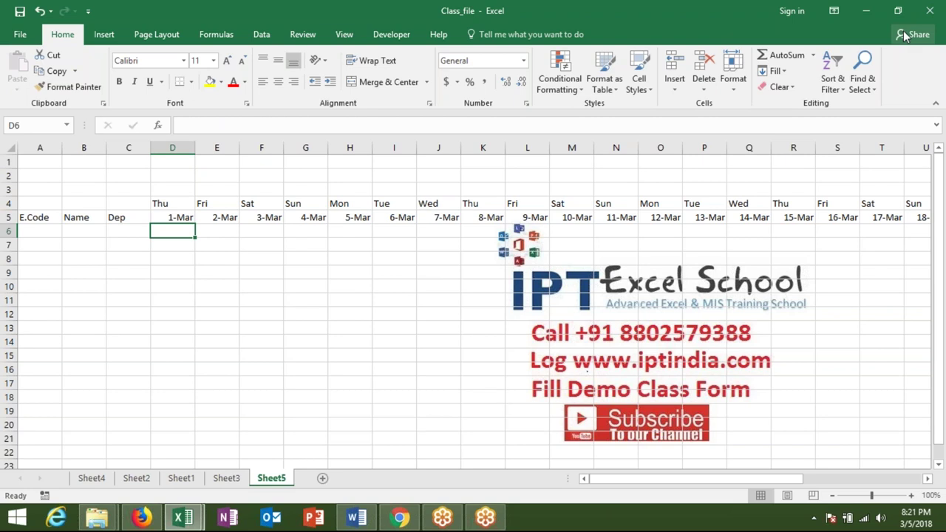
key("ctrl+z")
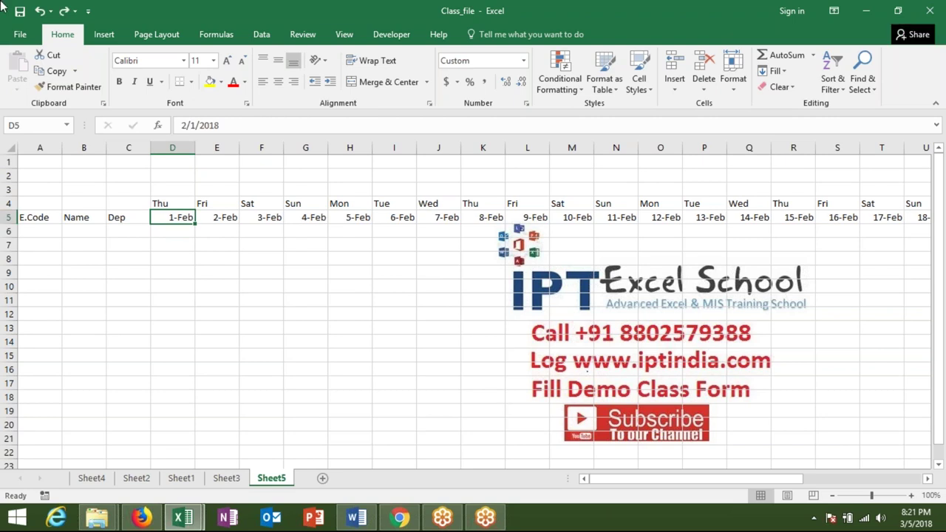
- Try and undo a manual yellow fill on weekend cells, then select D6 for conditional formatting
left_click(260, 232)
left_click_drag(260, 232, 301, 373)
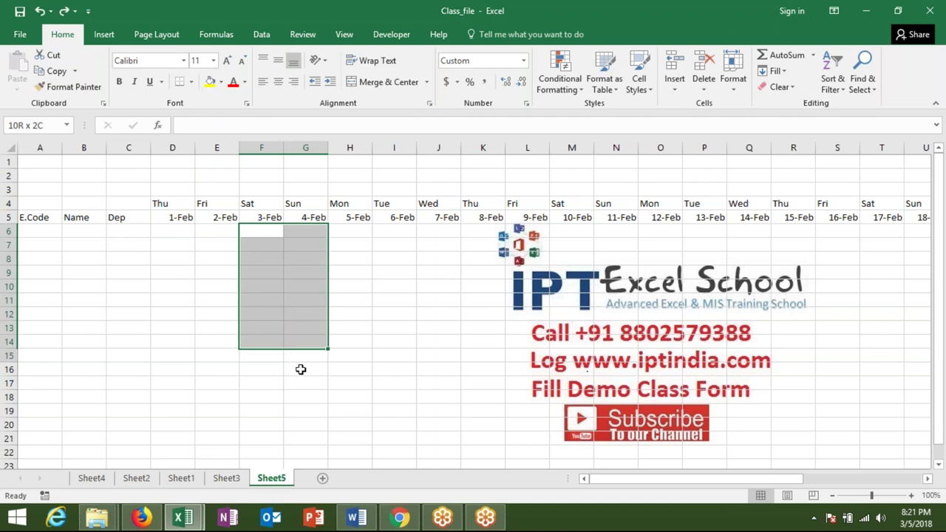
left_click(210, 81)
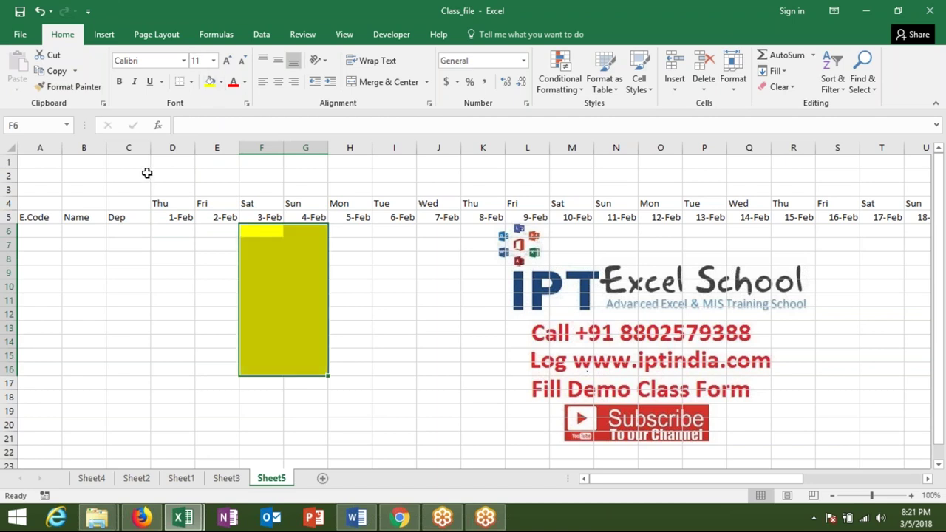
key("ctrl+z")
left_click(181, 231)
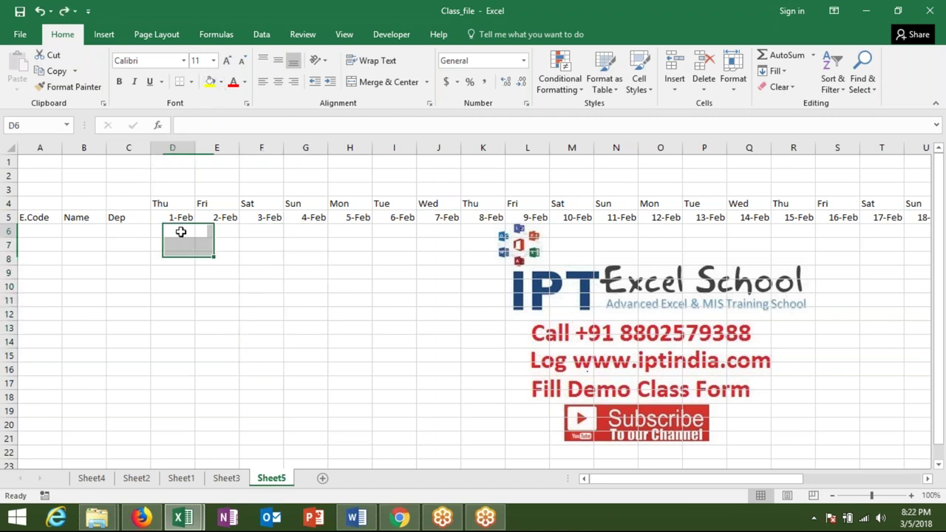
left_click(559, 74)
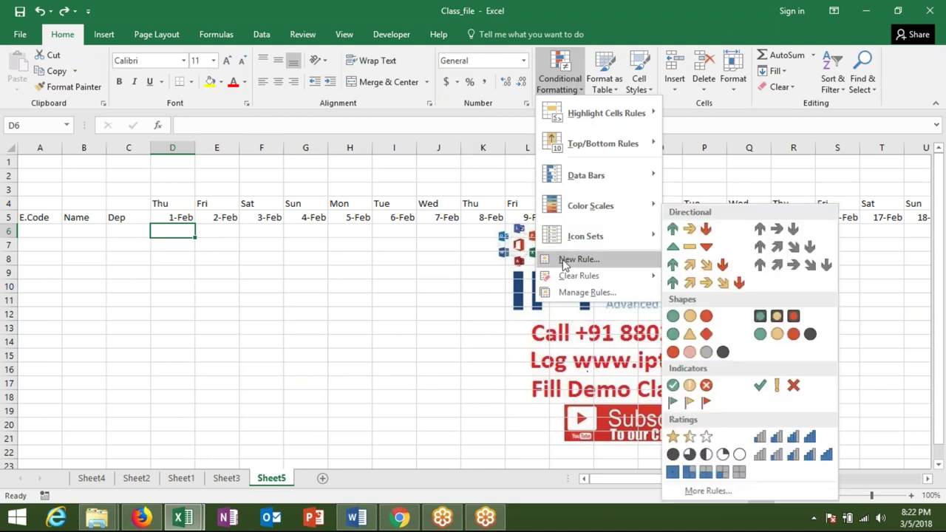
- Start a New Rule using the 'Use a formula' rule type
left_click(564, 260)
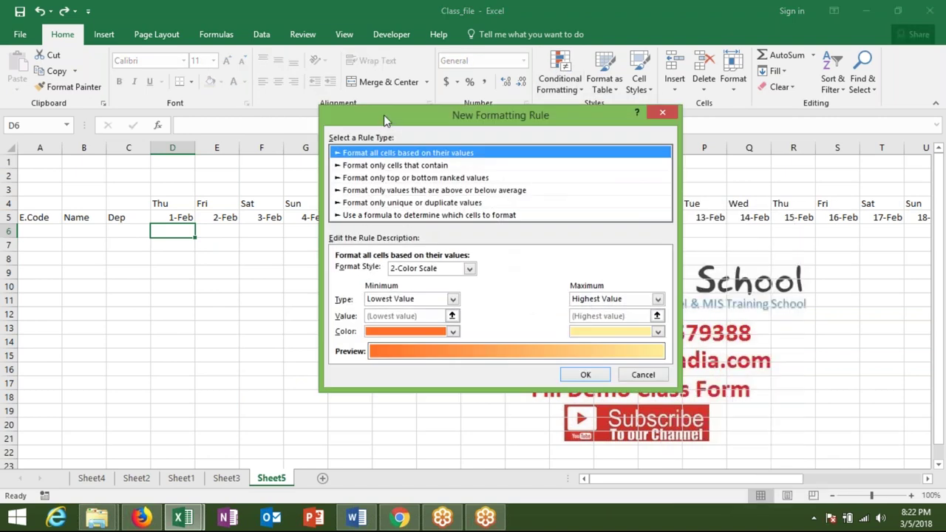
left_click_drag(384, 115, 500, 114)
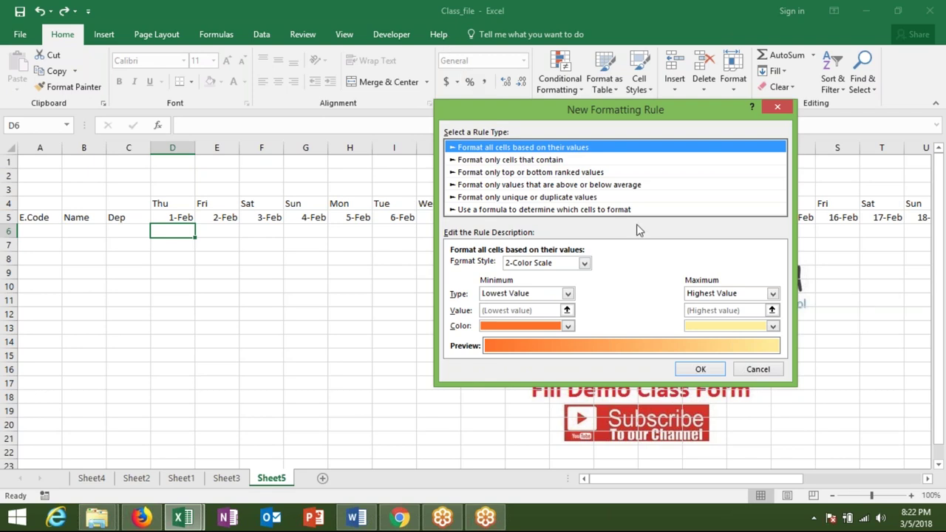
left_click(618, 210)
mouse_move(599, 104)
left_mouse_down()
mouse_move(723, 248)
mouse_move(745, 222)
left_mouse_up()
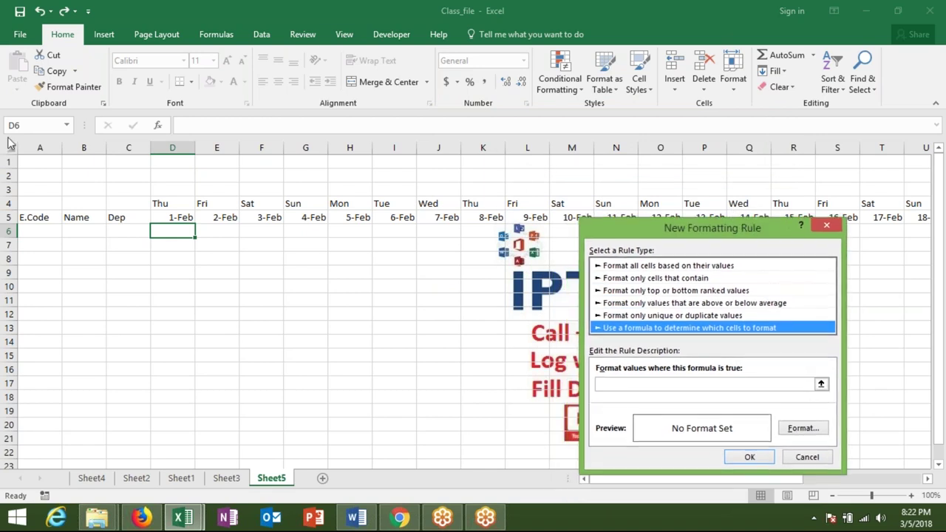
- Enter the rule formula =OR(D$4="Sat",D$4="Sun") with only the row locked
left_click(666, 382)
type("=or(")
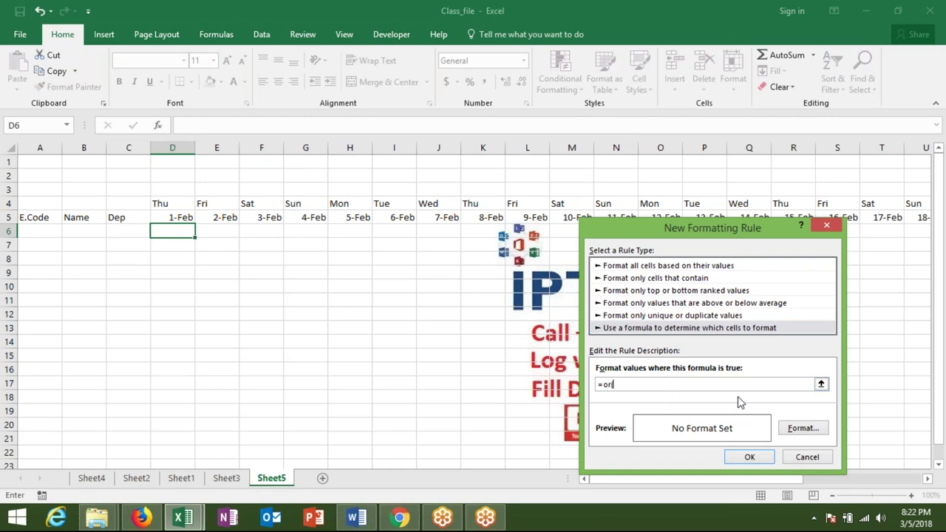
left_click(158, 203)
type("=\"Sat\",")
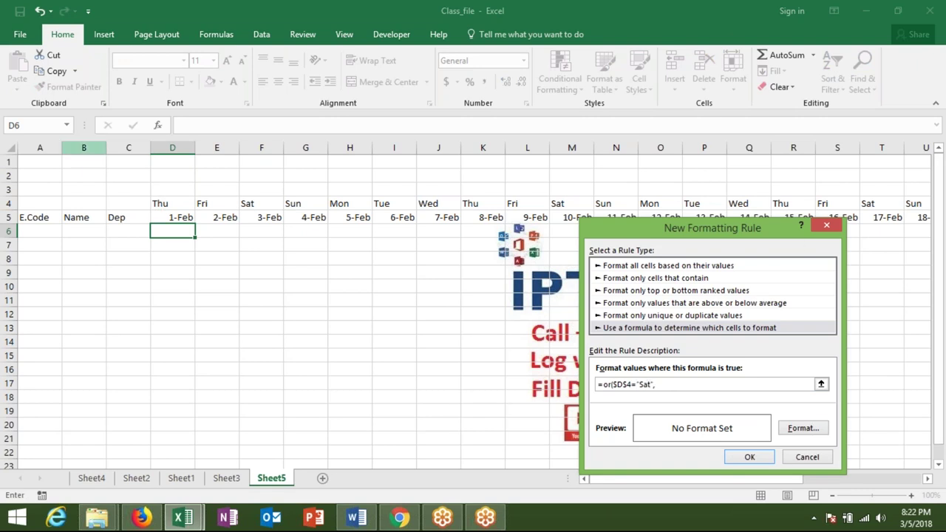
left_click(158, 210)
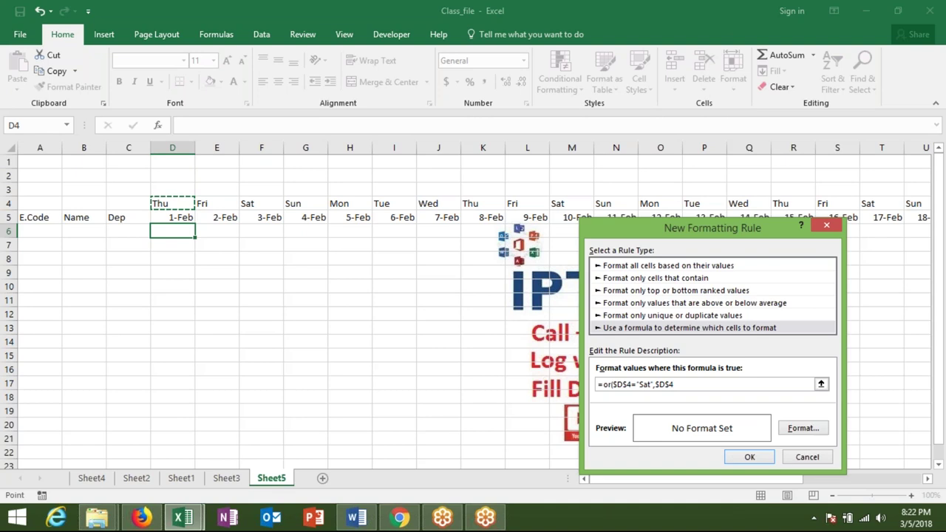
type("=\"Sun\")")
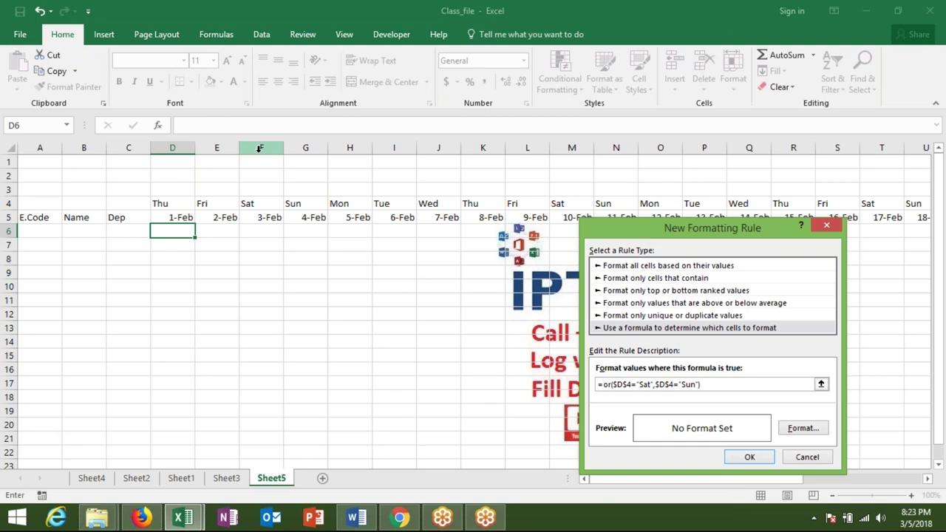
left_click(619, 385)
key("BackSpace")
left_click(656, 384)
key("BackSpace")
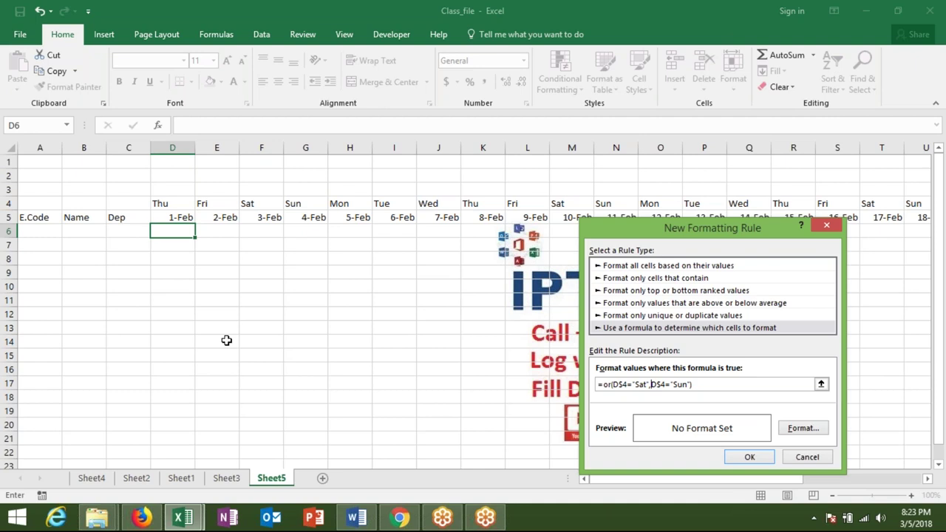
- Give matching cells a yellow fill and save the weekend rule
left_click(798, 429)
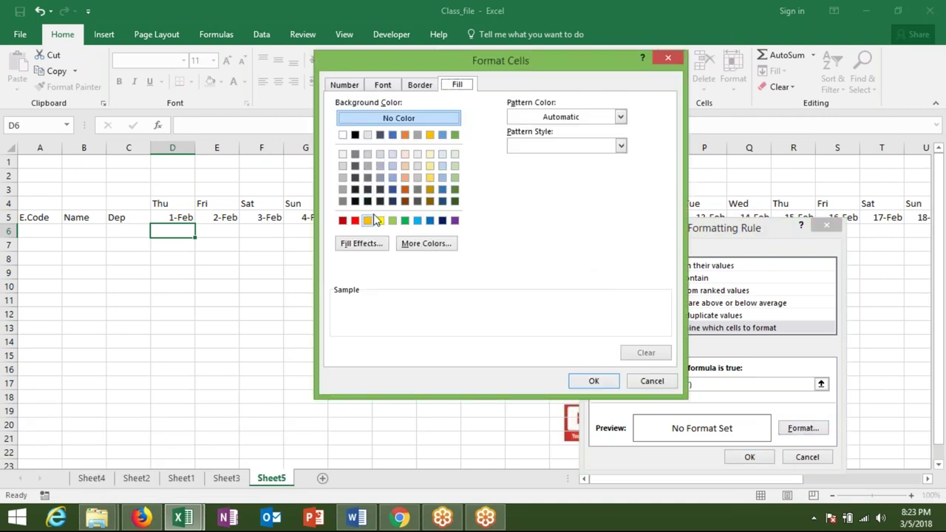
left_click(379, 220)
left_click(594, 383)
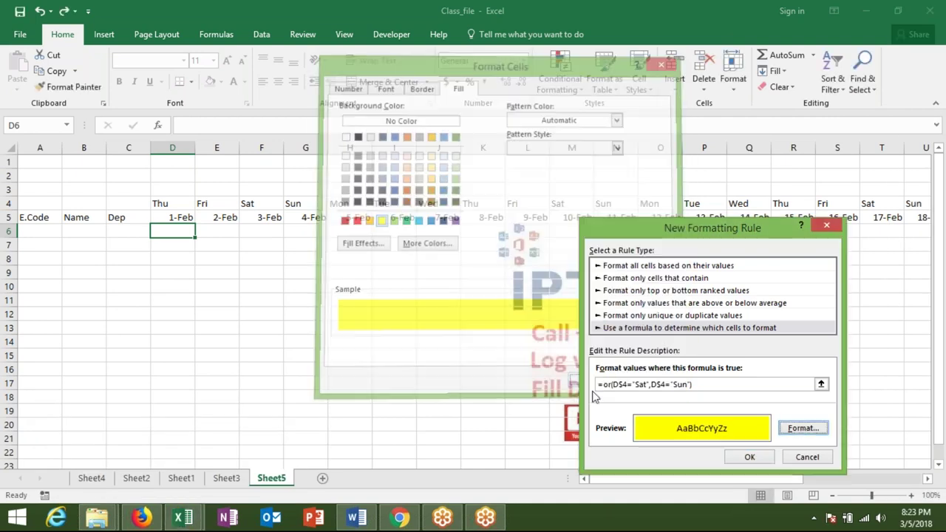
left_click(750, 457)
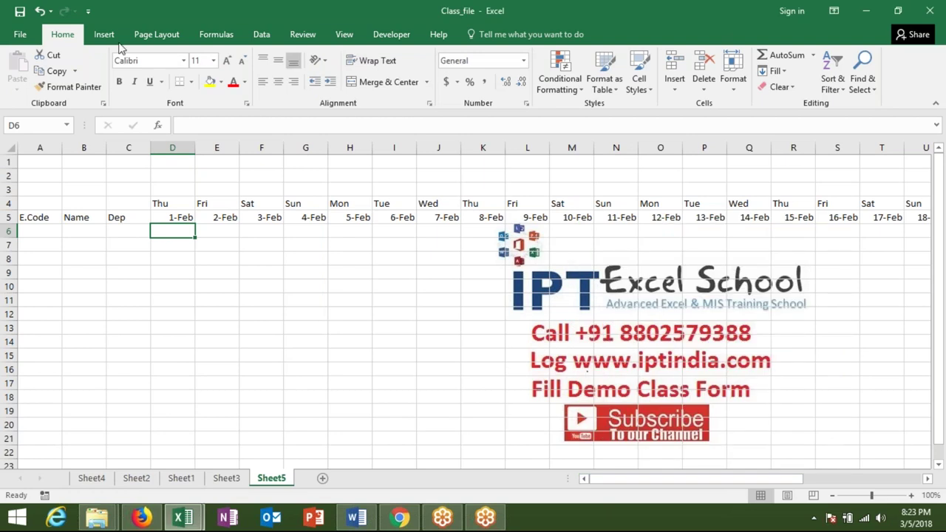
- Format-paint D6's weekend rule across the attendance cells in rows 6–21
left_click(68, 87)
mouse_move(185, 231)
left_mouse_down()
mouse_move(944, 423)
mouse_move(778, 433)
mouse_move(824, 435)
left_mouse_up()
left_click(390, 336)
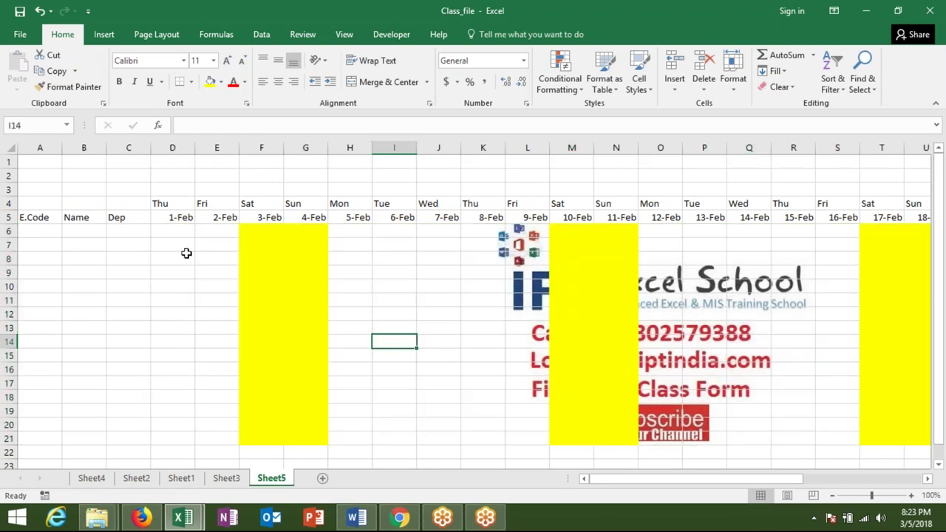
- Change the start date in D5 to 3/1 and check the day-name formulas in row 4
left_click(157, 218)
type("3/1")
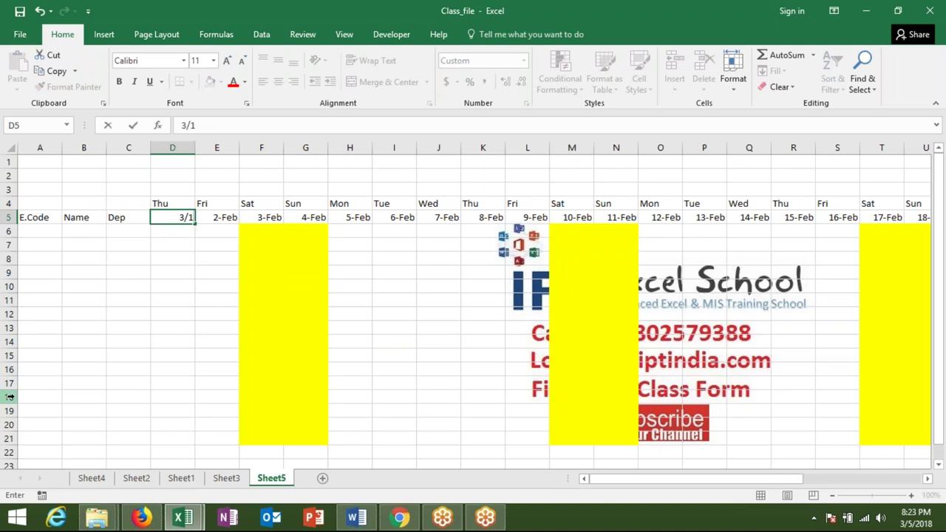
key("Return")
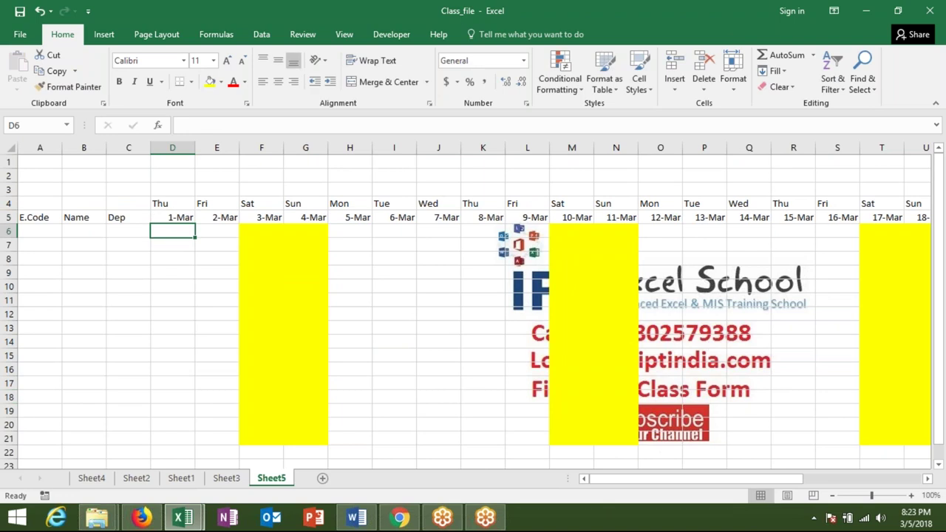
left_click(170, 206)
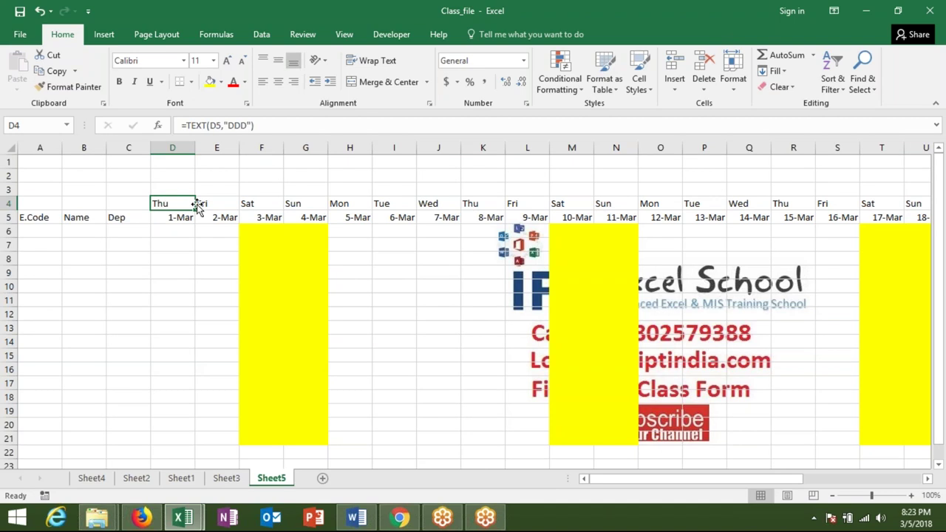
double_click(170, 203)
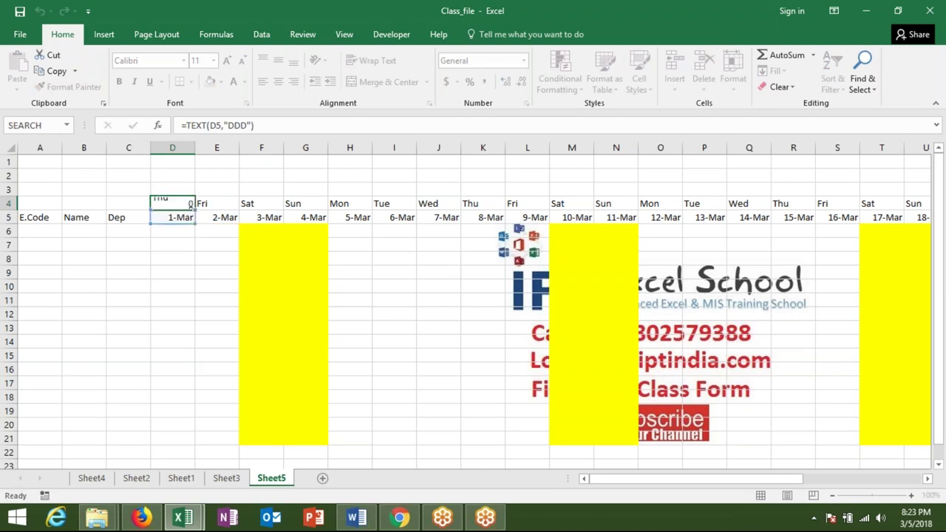
key("Return")
left_click(212, 205)
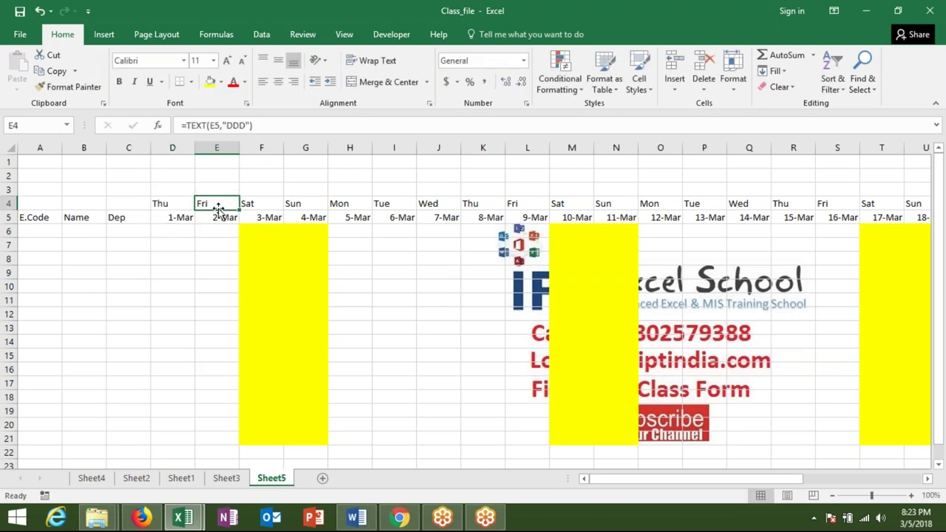
key("Right")
- Set the start date to 4/1 so the April weekend columns show yellow
left_click(172, 219)
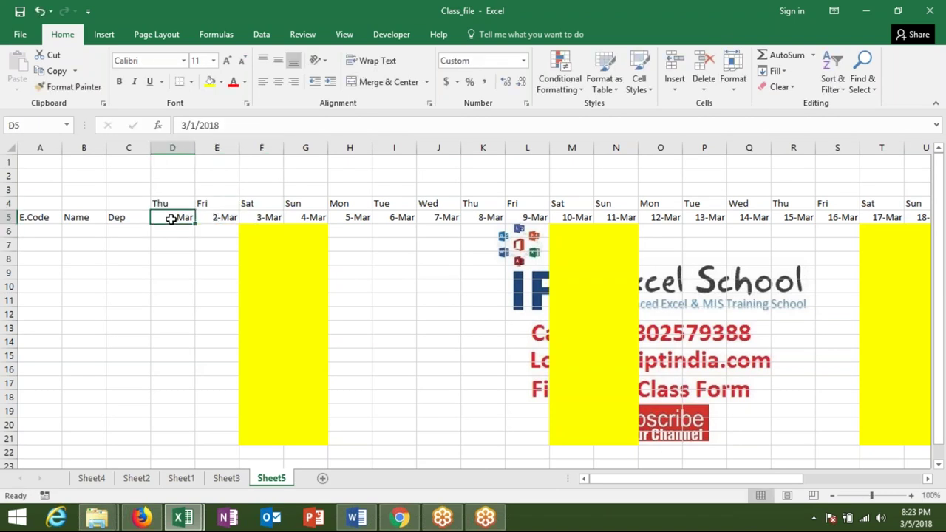
type("4")
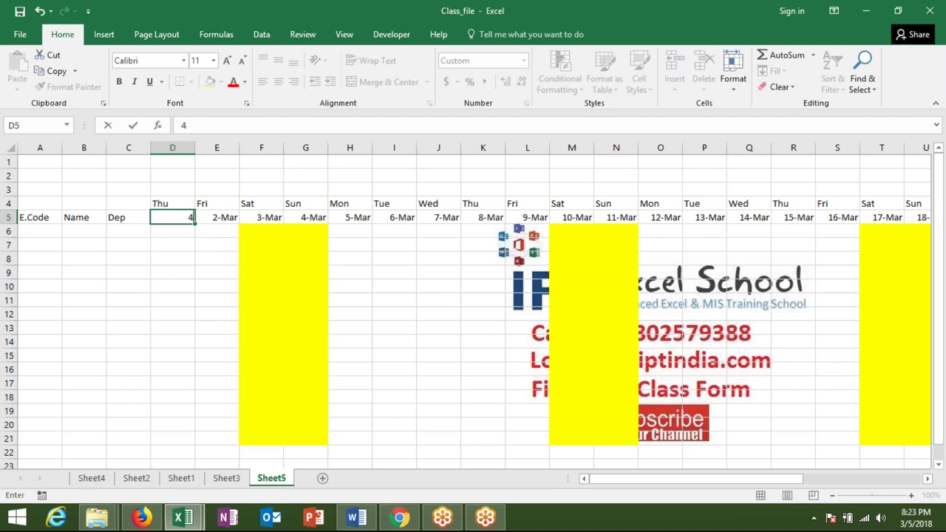
type("/1")
key("Return")
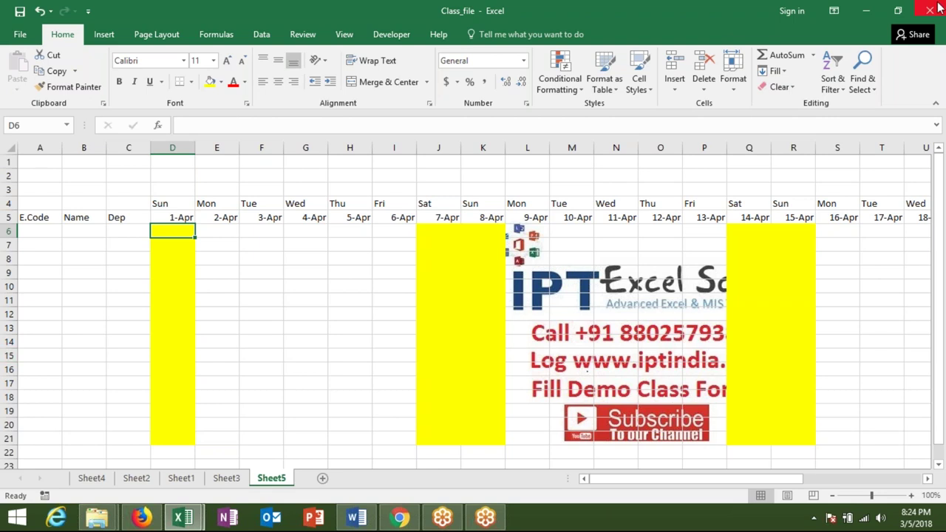
- Enter H into cell G7 as a quick test, then delete it again
left_click(839, 16)
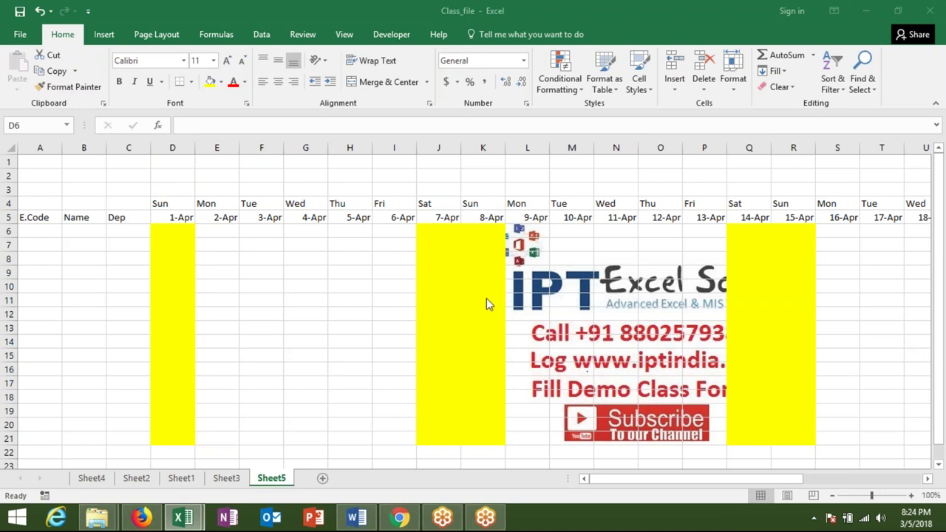
left_click(271, 232)
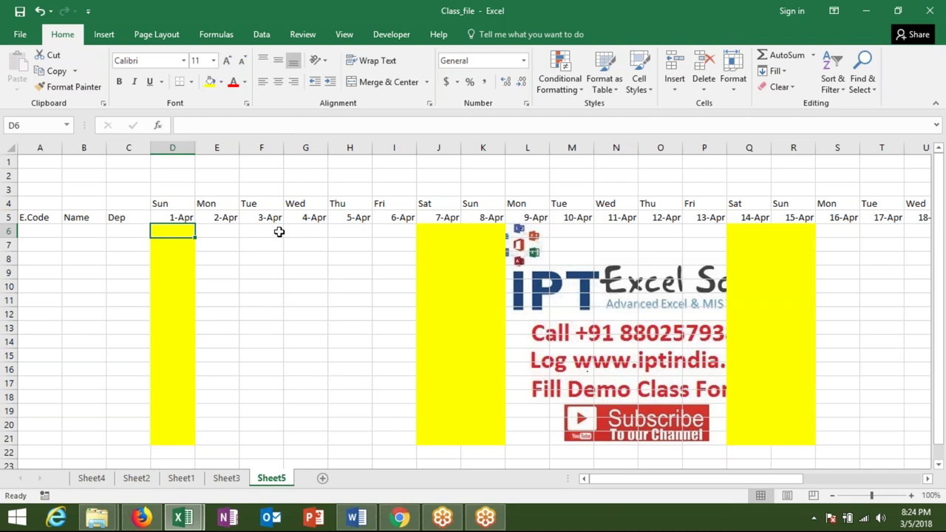
left_click(318, 247)
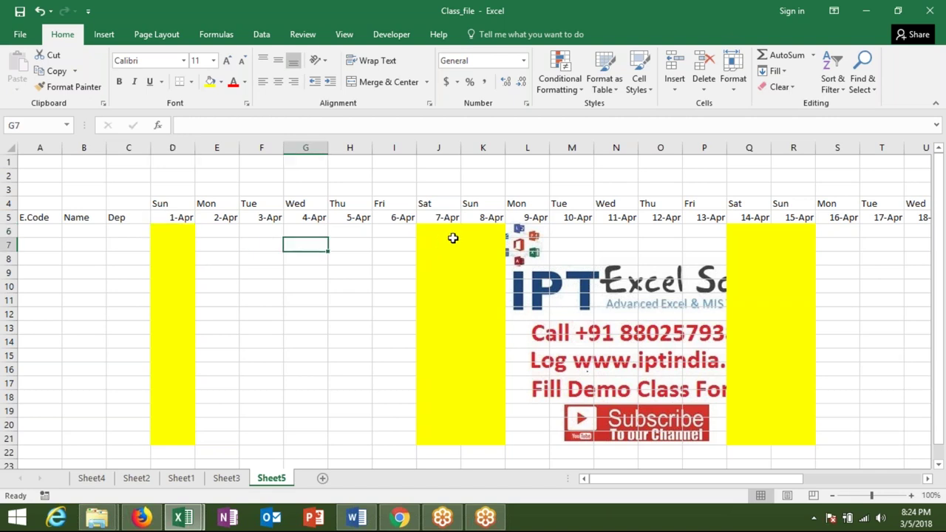
type("H")
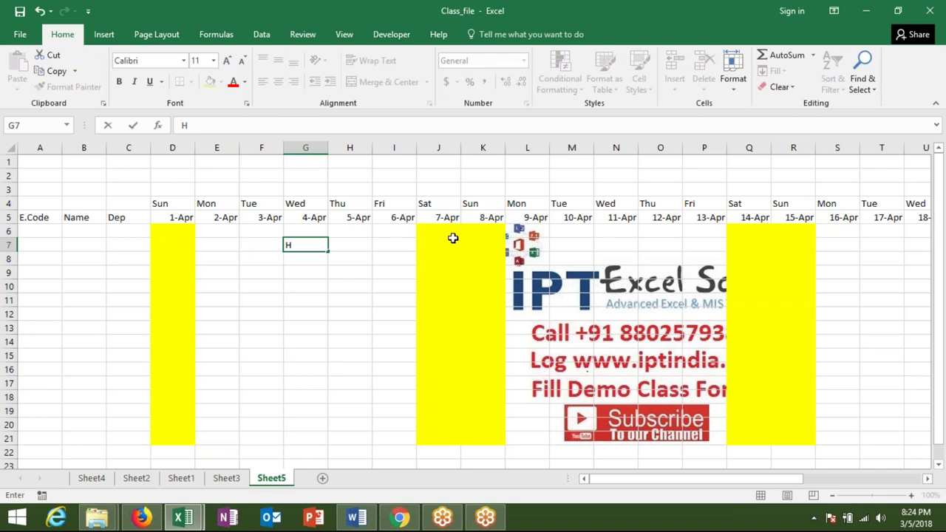
key("Return")
key("Up")
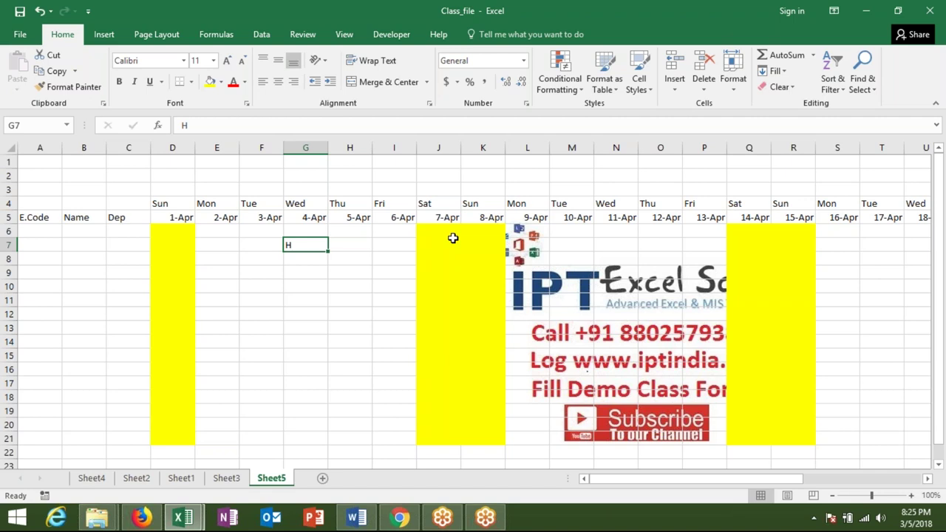
key("Delete")
- Begin a new conditional formatting rule from cell I6, then cancel it
left_click(387, 231)
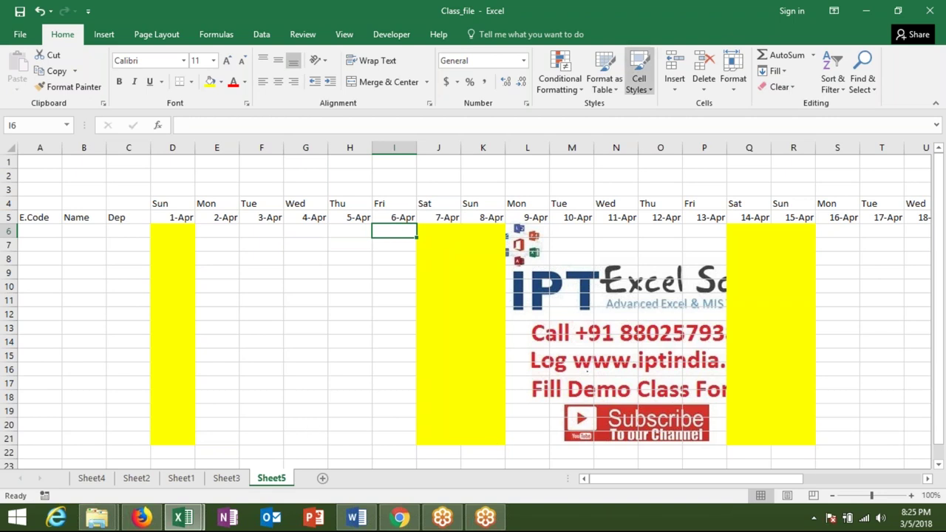
left_click(562, 81)
left_click(587, 264)
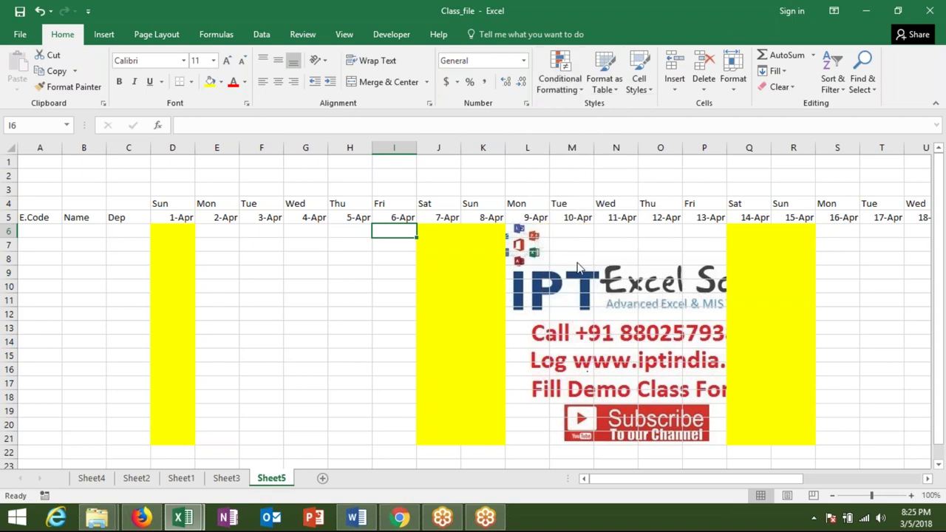
key("Escape")
- On Sheet4, inspect the first employee's row and Overtime values, ending on cell A2
left_click(92, 479)
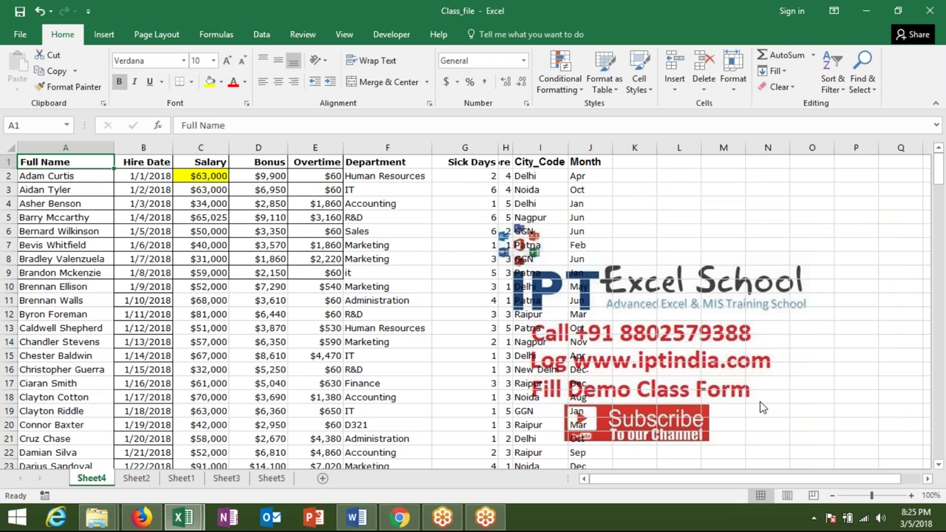
left_click_drag(187, 175, 309, 175)
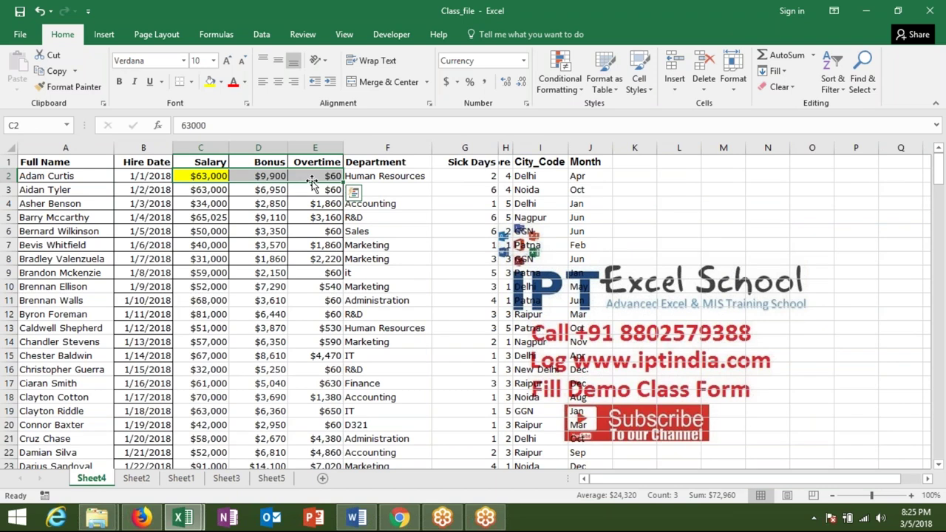
left_click(313, 177)
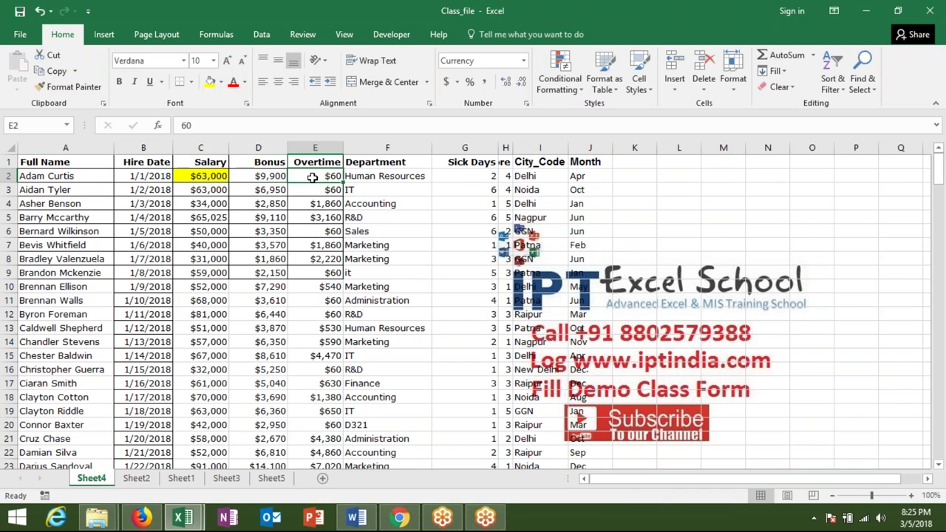
left_click(314, 219)
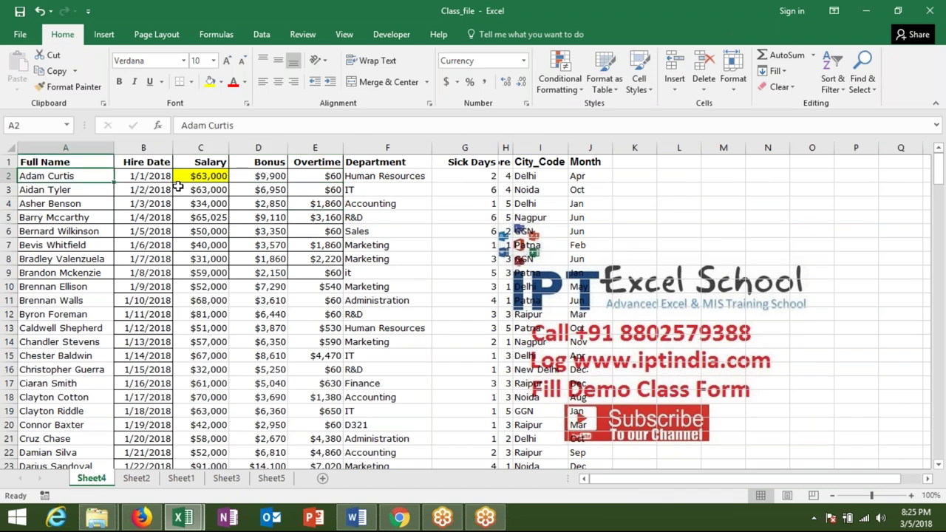
left_click_drag(26, 175, 463, 198)
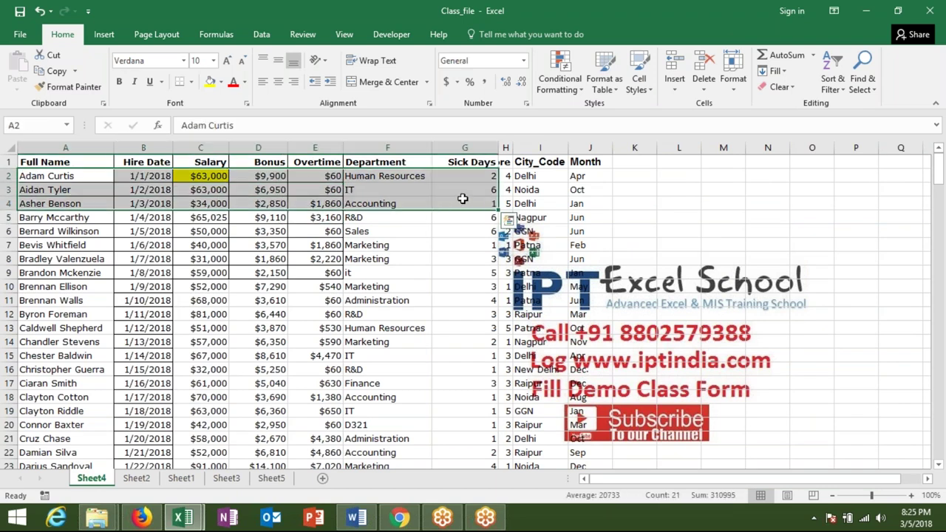
left_click(82, 179)
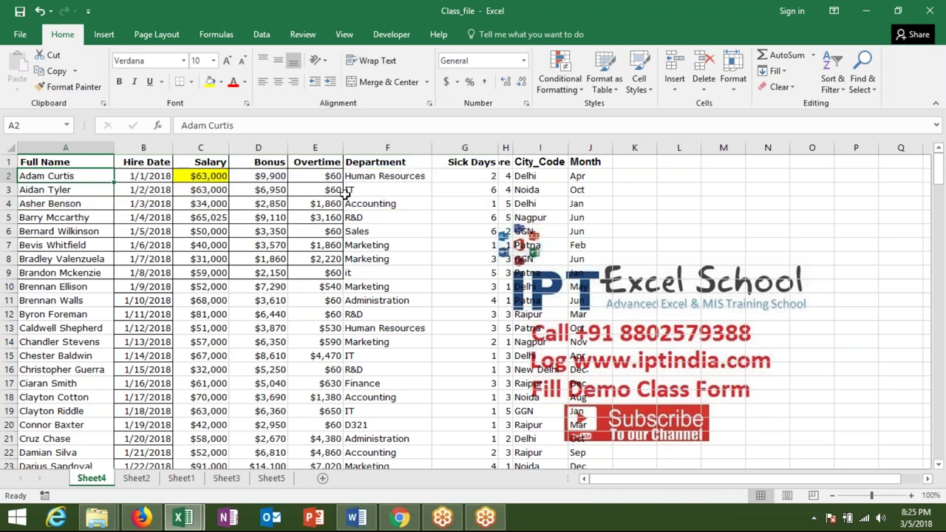
left_click(301, 176)
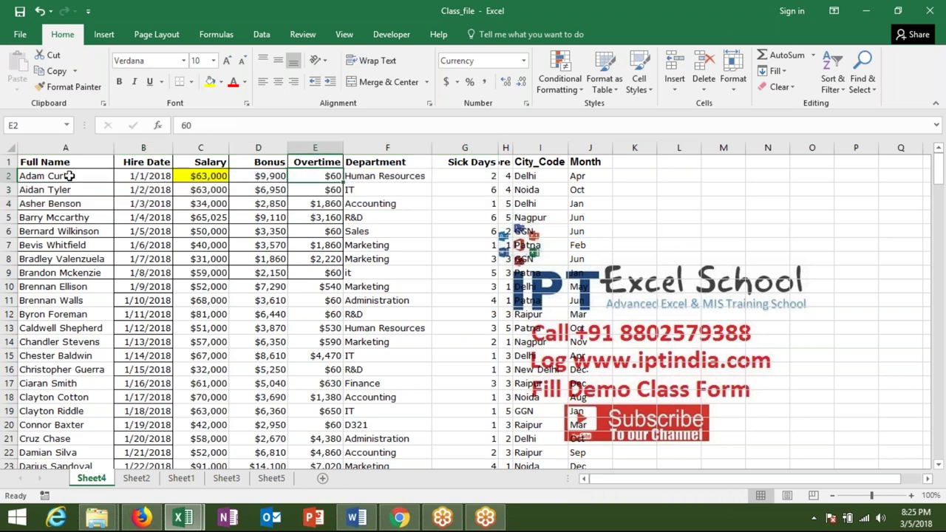
left_click_drag(104, 182, 581, 183)
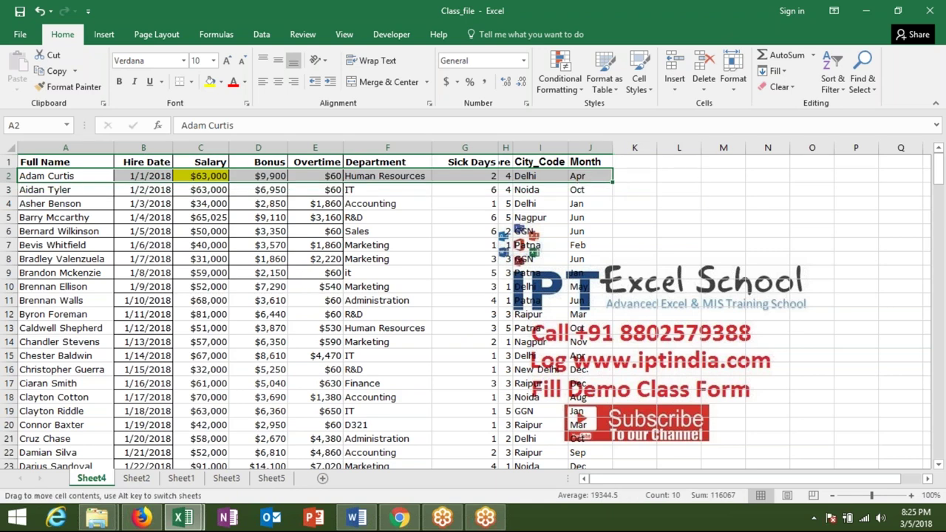
left_click(77, 178)
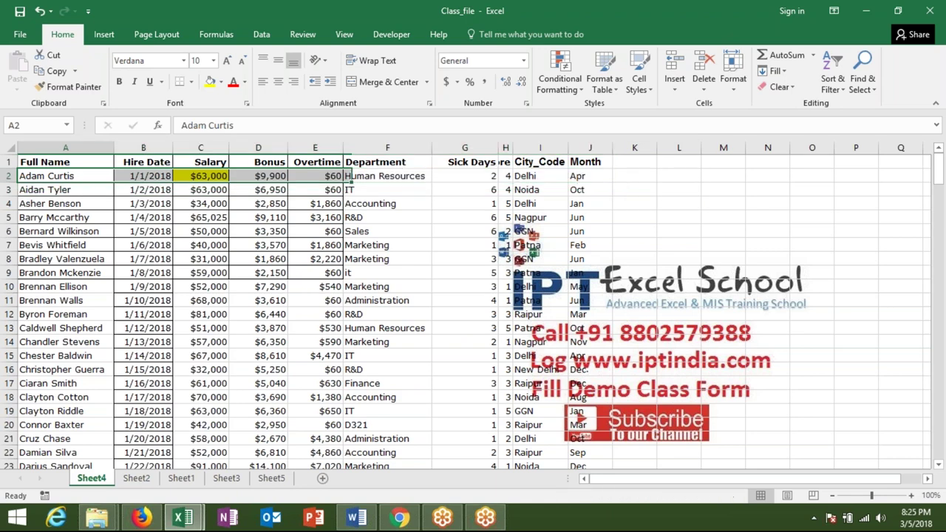
left_click(917, 35)
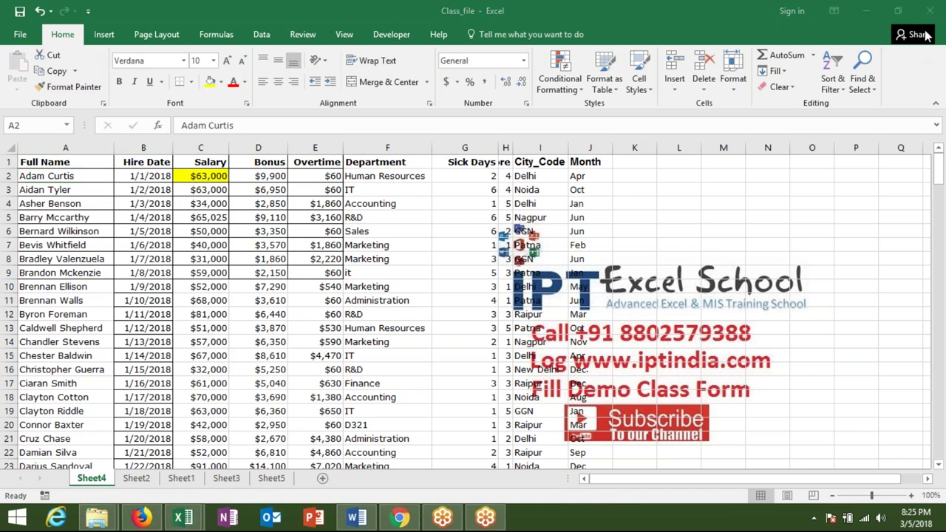
- Add a formula rule =$E2>2500 to cell A2 with a green fill
left_click(558, 87)
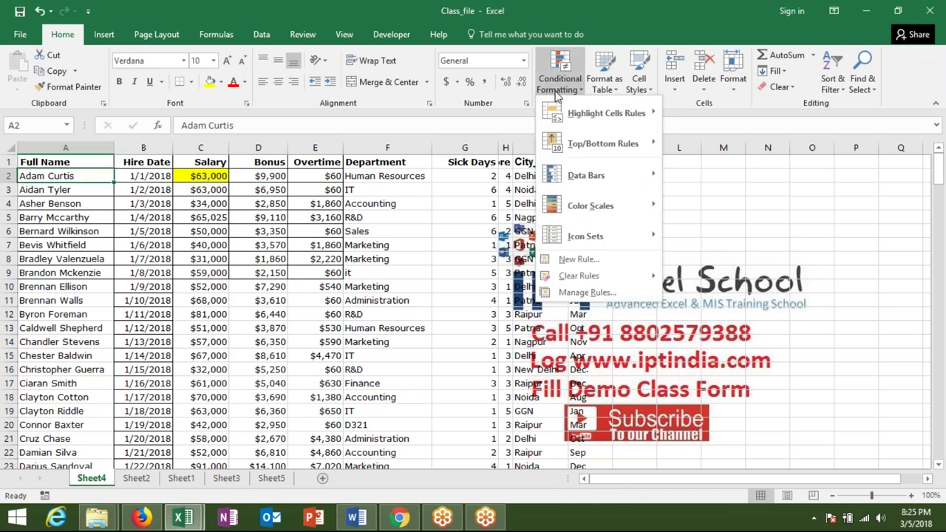
left_click(602, 261)
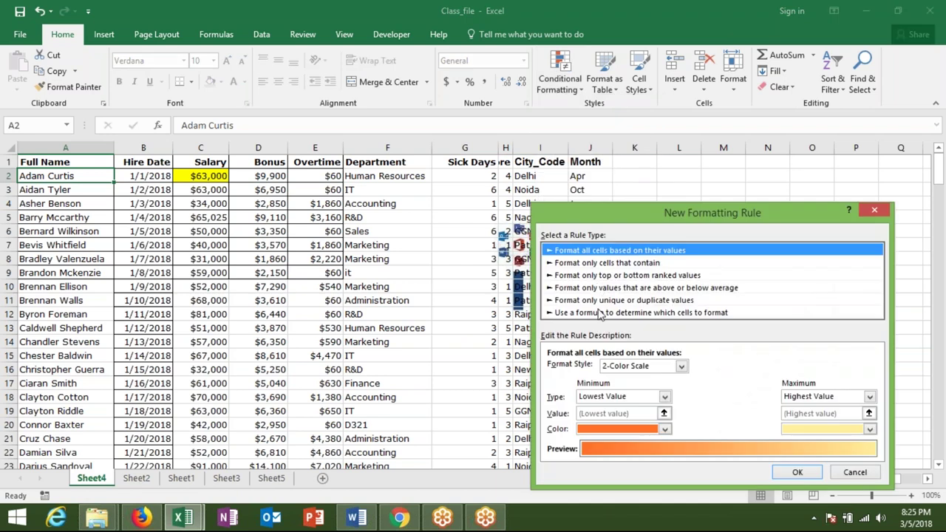
left_click(599, 312)
left_click(596, 369)
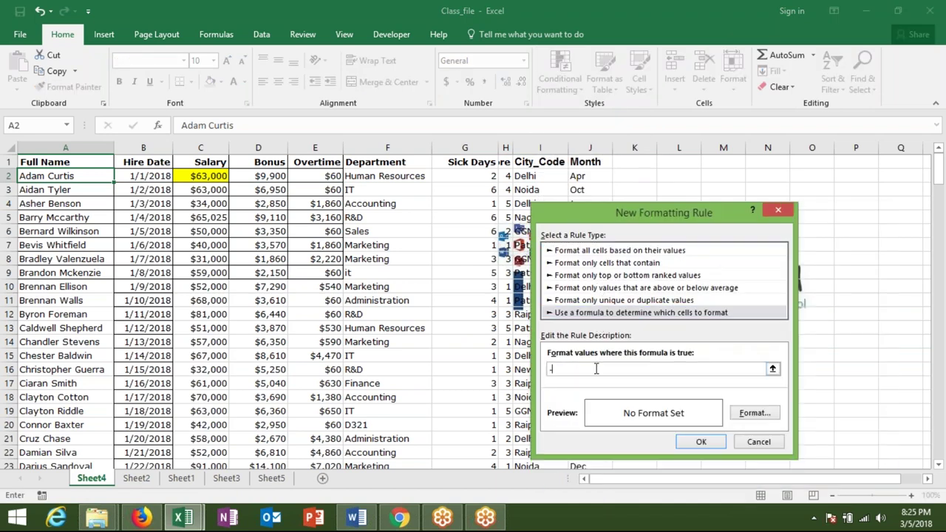
type("=")
left_click(314, 176)
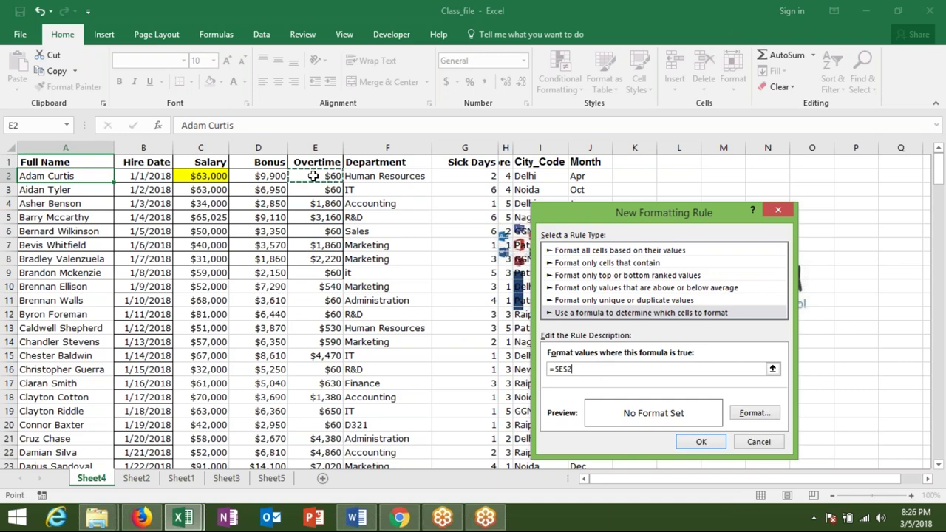
type(">")
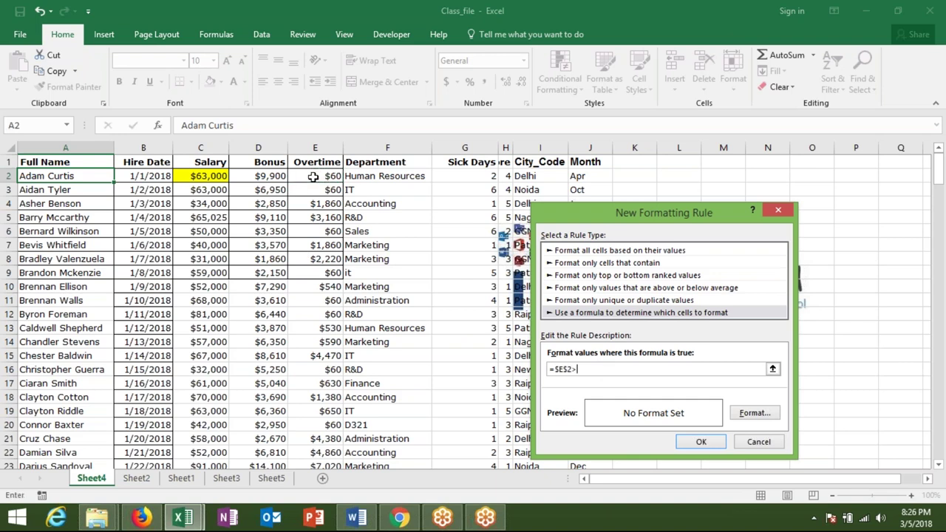
type("2500")
left_click(567, 369)
key("BackSpace")
left_click(755, 413)
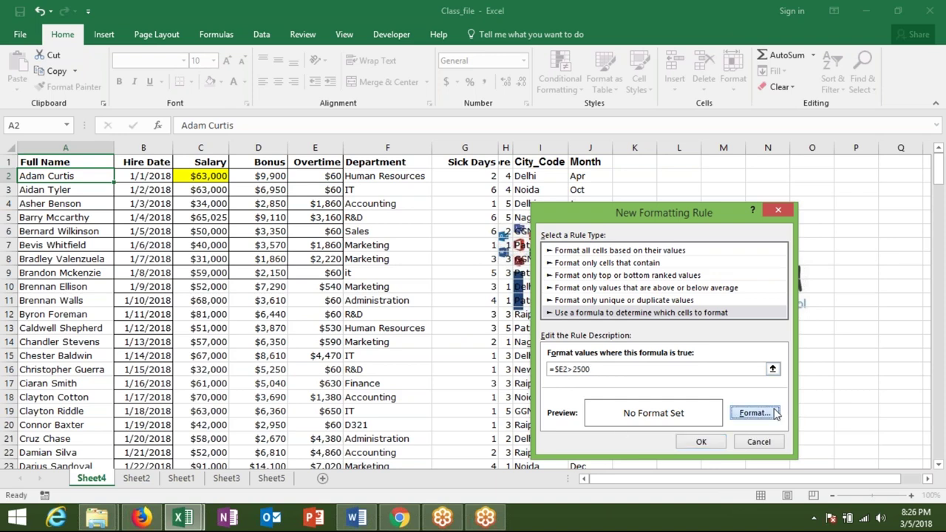
left_click(617, 318)
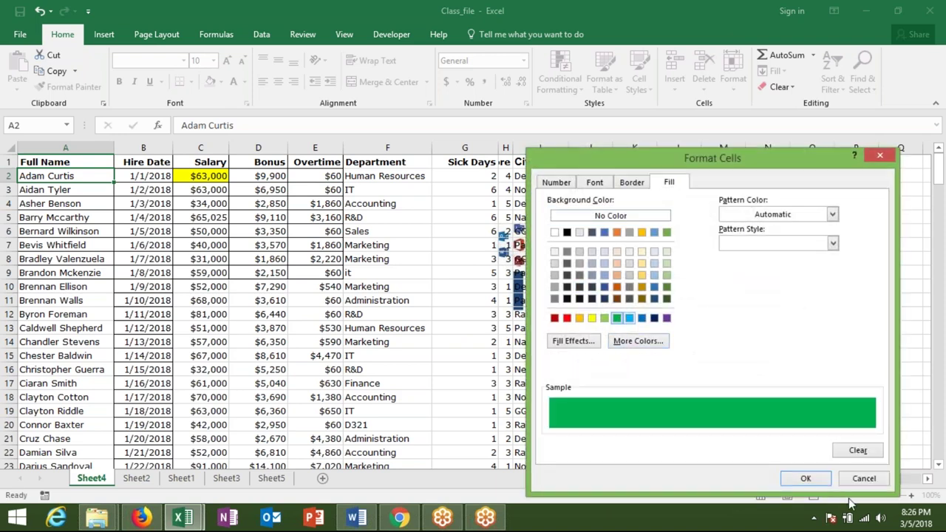
left_click(828, 481)
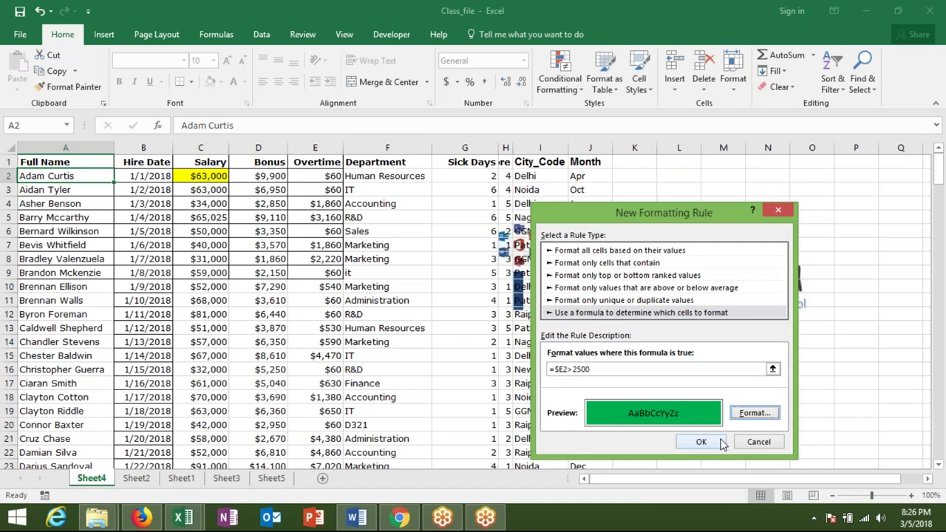
left_click(700, 442)
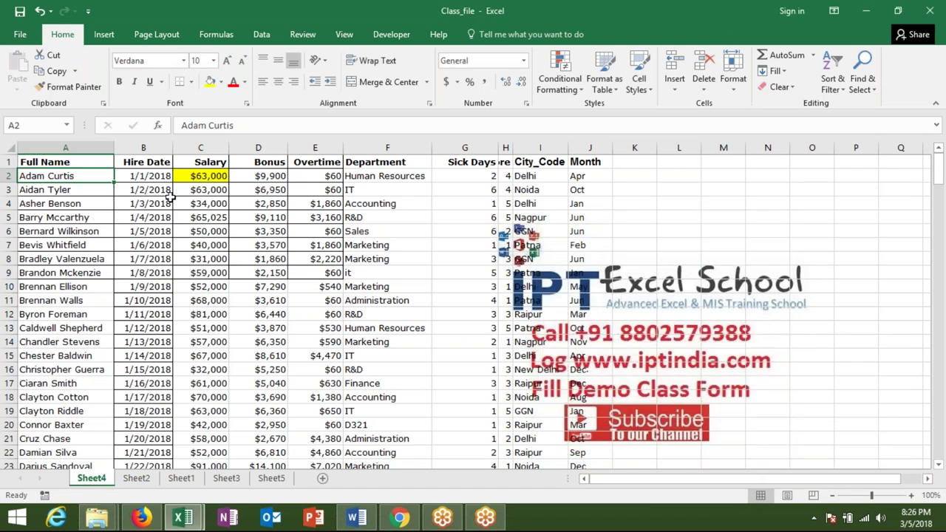
- Change the Overtime value in E2 to 253 to test the rule
left_click(326, 175)
type("2")
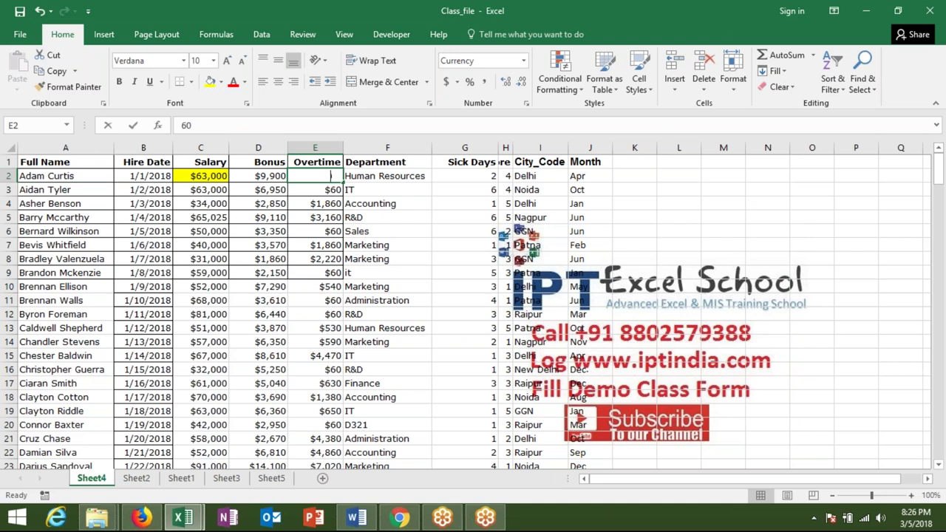
type("53")
key("Return")
left_click_drag(65, 178, 584, 175)
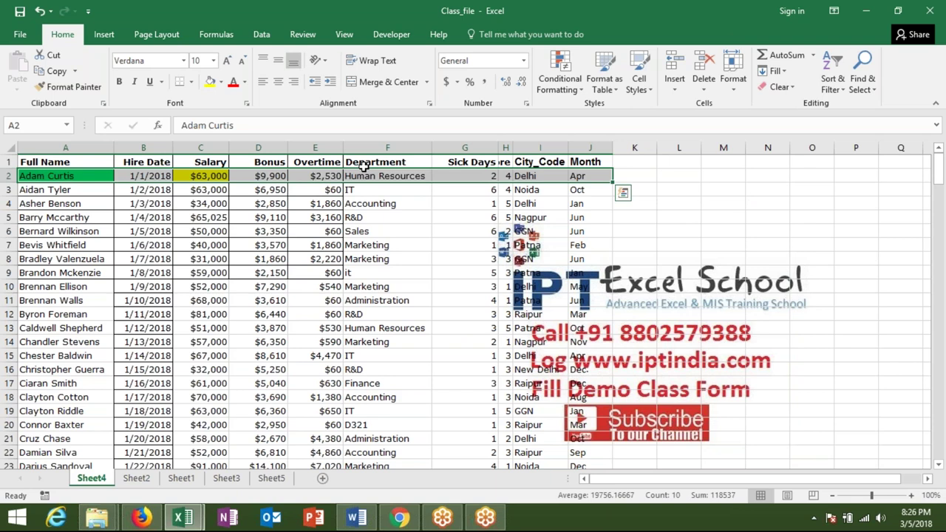
left_click(37, 176)
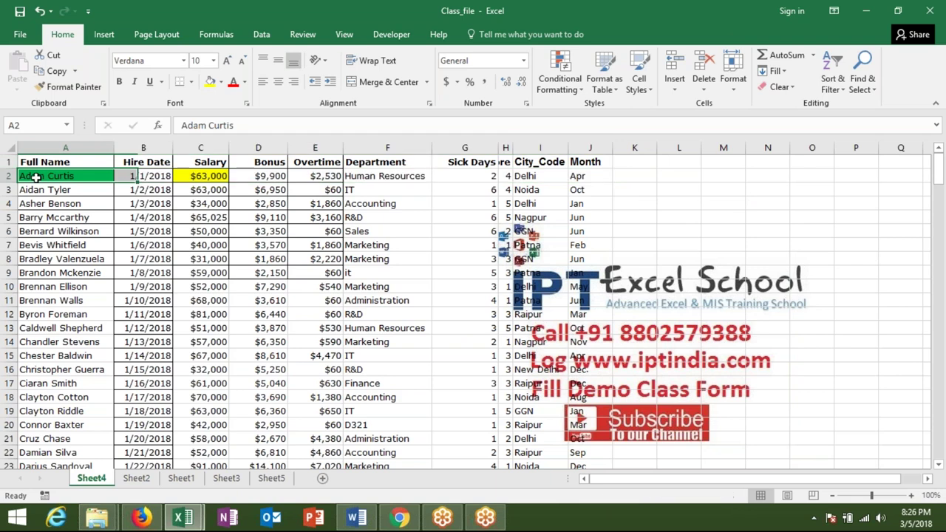
left_click(59, 87)
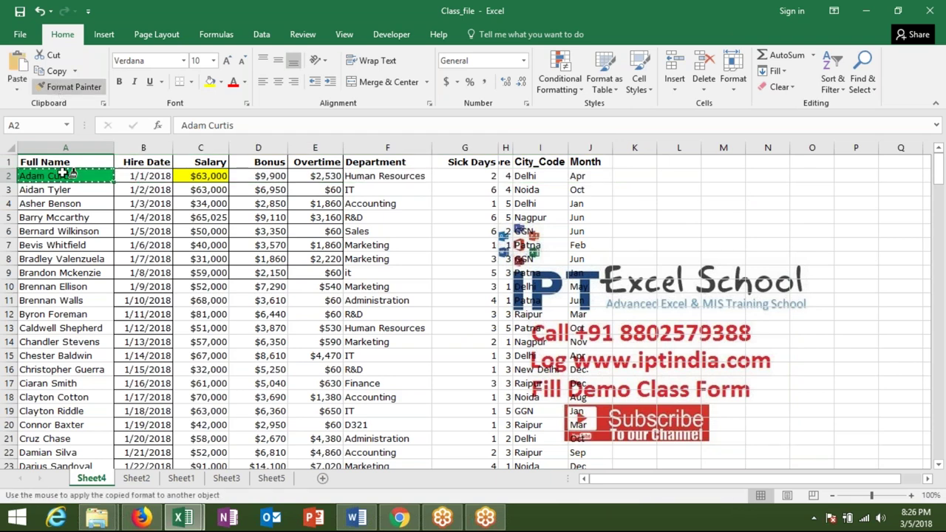
mouse_move(44, 176)
left_mouse_down()
mouse_move(599, 439)
mouse_move(592, 457)
left_mouse_up()
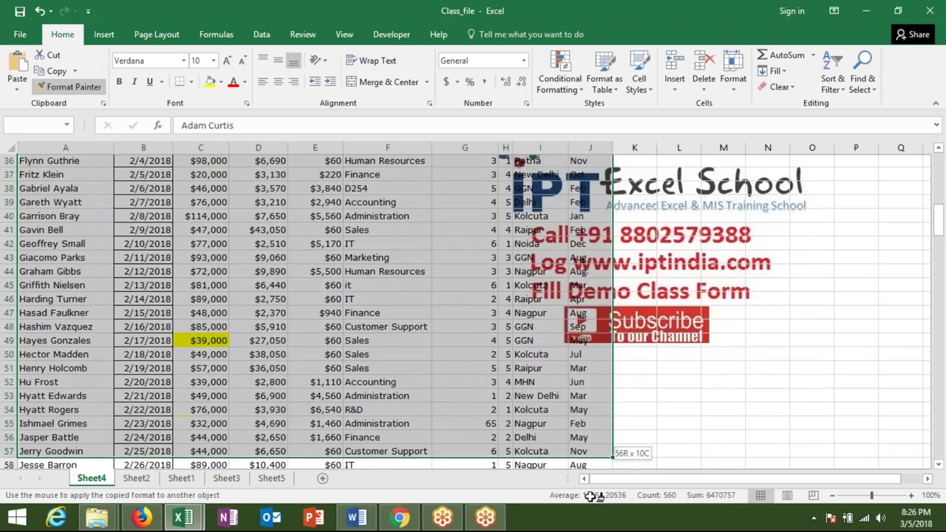
left_click_drag(592, 456, 591, 460)
scroll(332, 221, "up", 3)
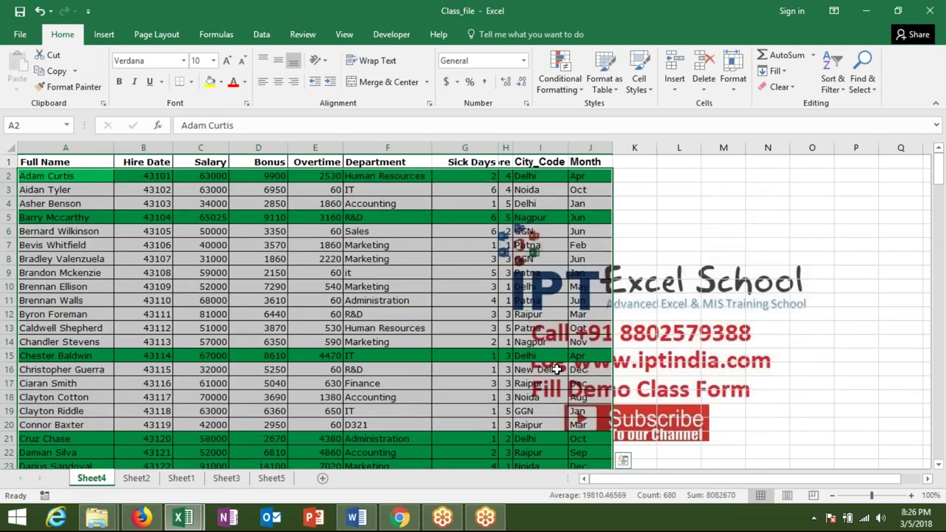
- Format the whole Hire Date column as dates with Ctrl+Shift+3
left_click(325, 190)
left_click(123, 161)
key("ctrl+shift+Down")
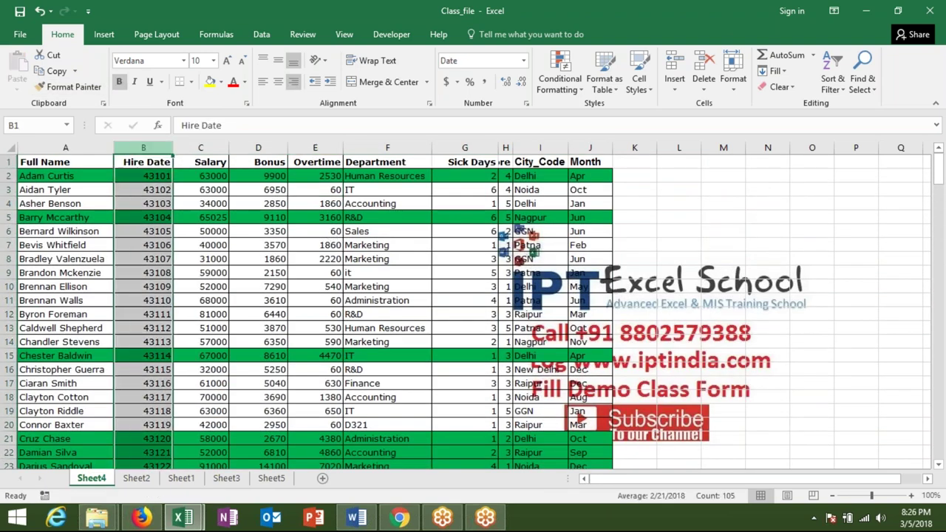
key("ctrl+shift+3")
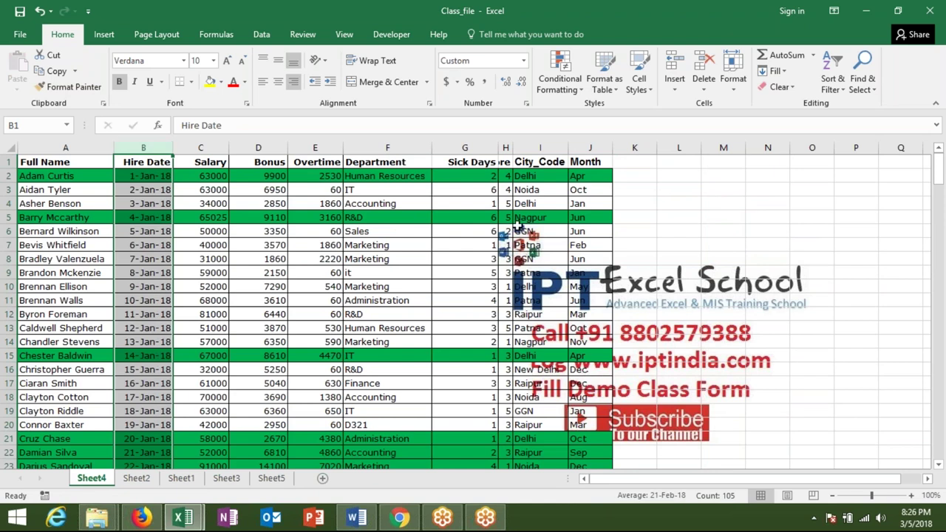
left_click(521, 218)
scroll(412, 248, "down", 2)
scroll(414, 244, "up", 2)
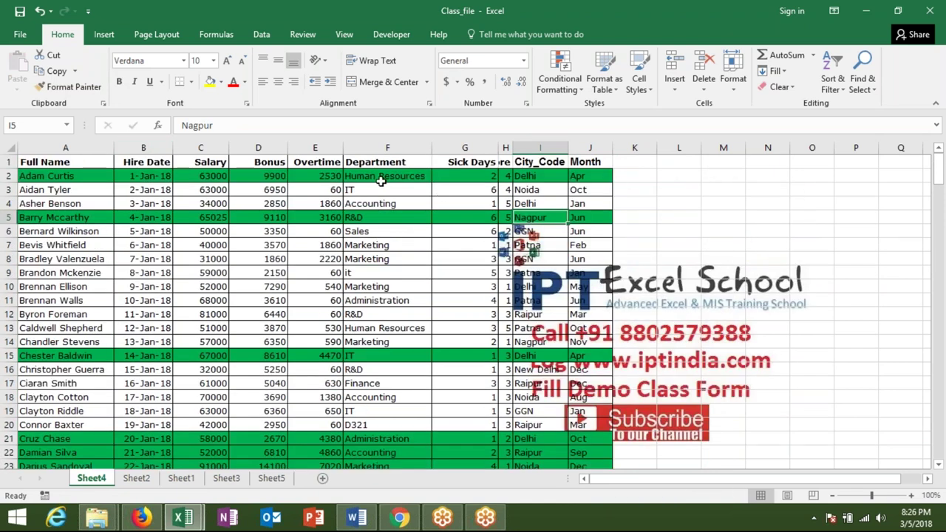
left_click(324, 178)
type("60")
key("Return")
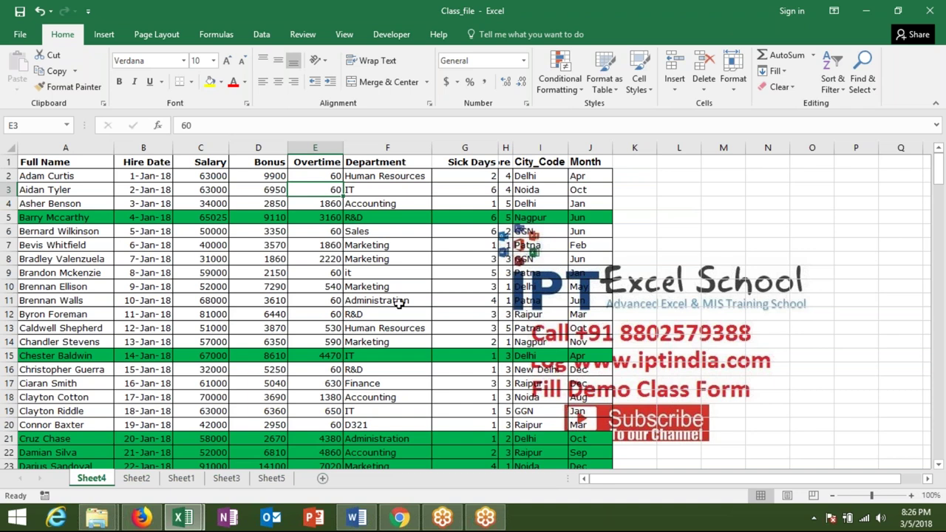
scroll(402, 254, "down", 4)
scroll(402, 254, "up", 4)
key("ctrl+z")
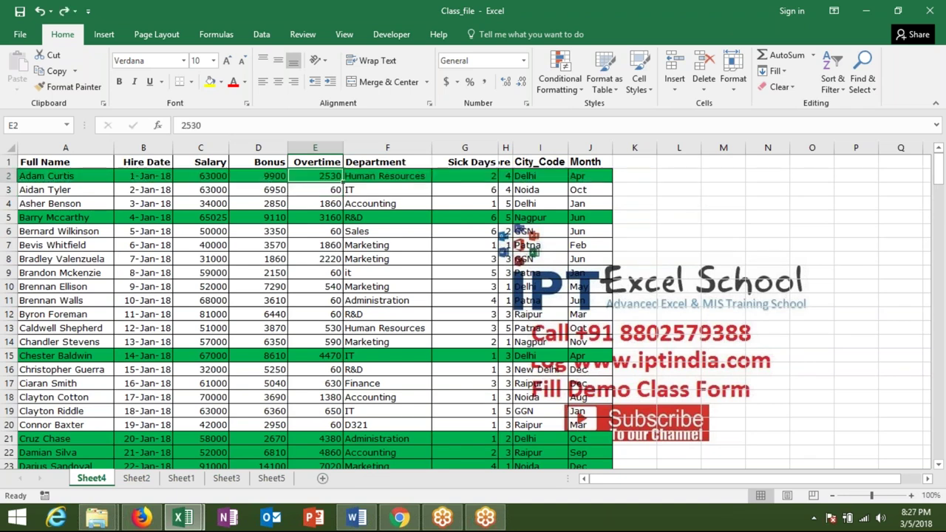
key("ctrl+z")
key("ctrl+z")
key("ctrl+z")
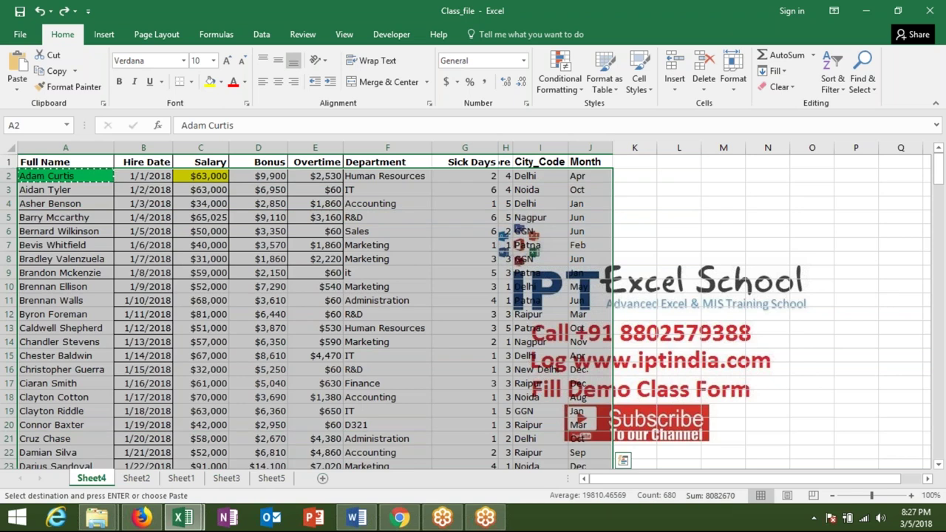
left_click(211, 259)
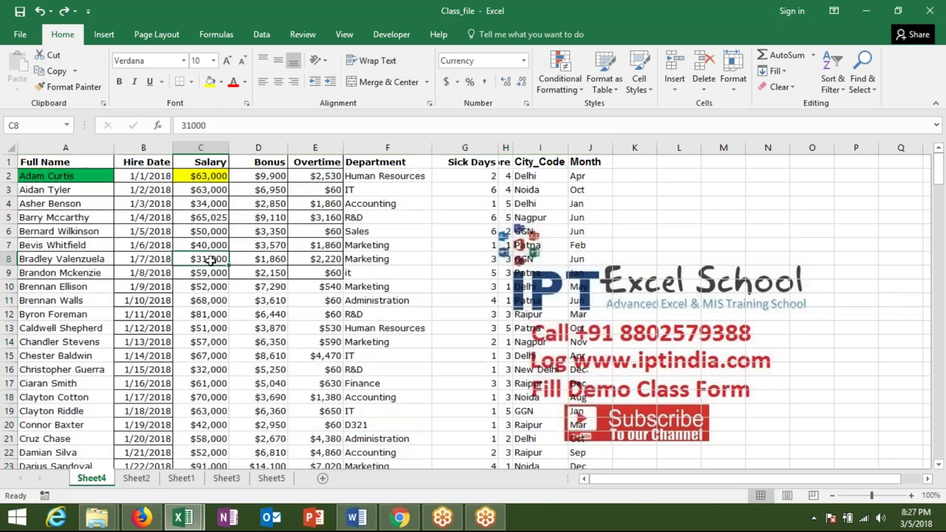
left_click(315, 176)
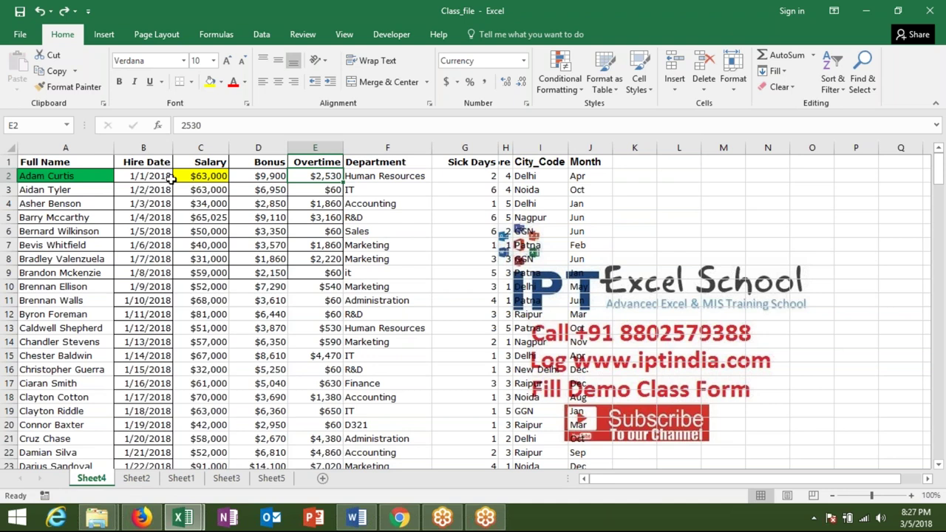
left_click(374, 296)
left_click_drag(373, 294, 331, 176)
left_click_drag(99, 165, 459, 327)
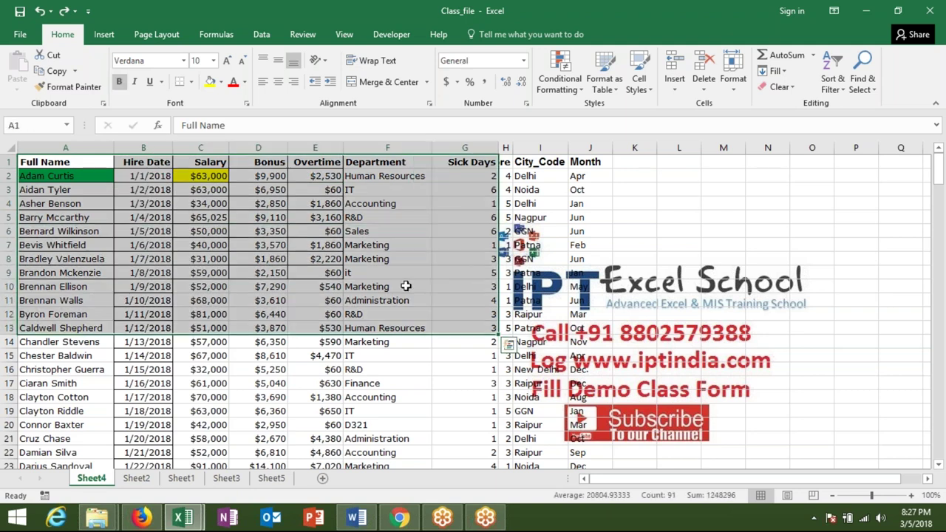
left_click(319, 185)
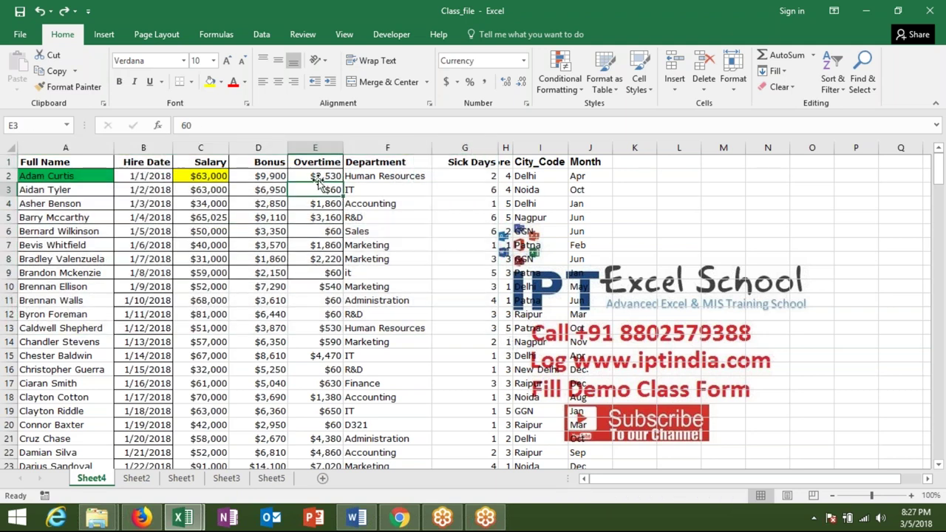
left_click(318, 175)
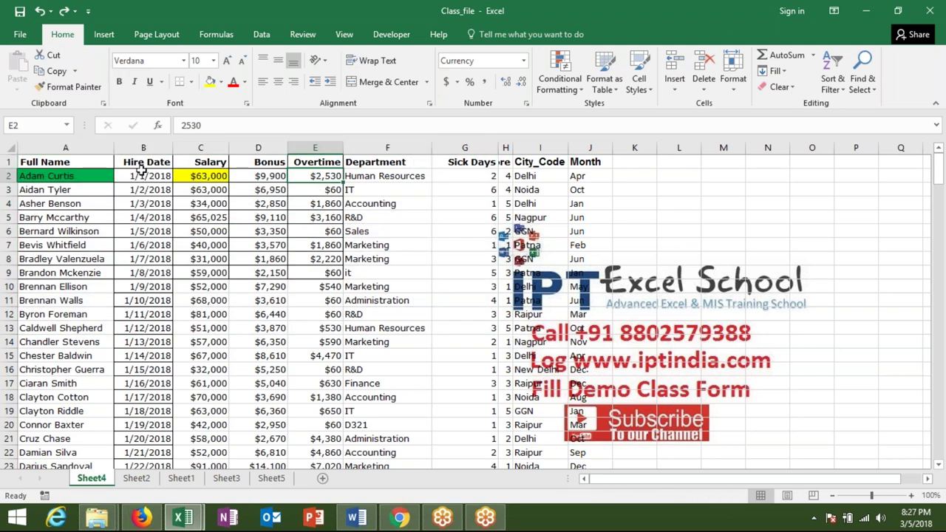
left_click(328, 190)
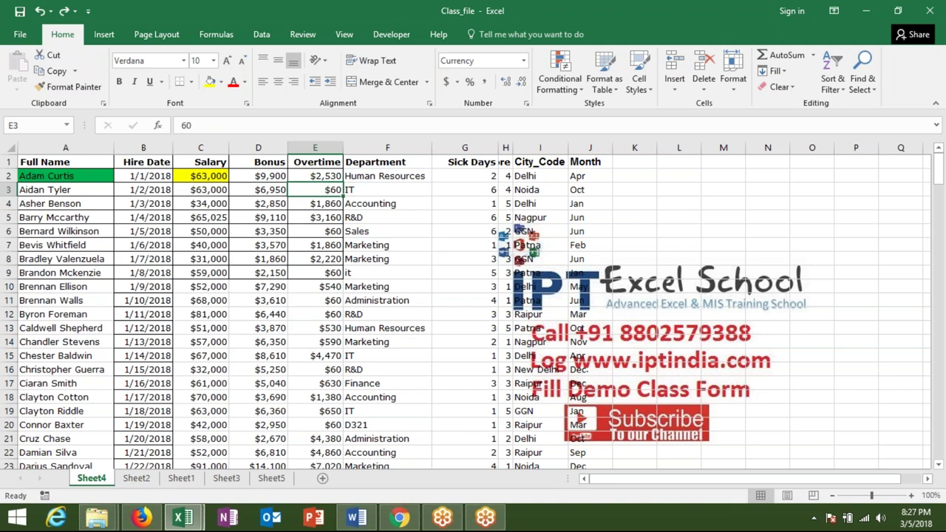
left_click(315, 203)
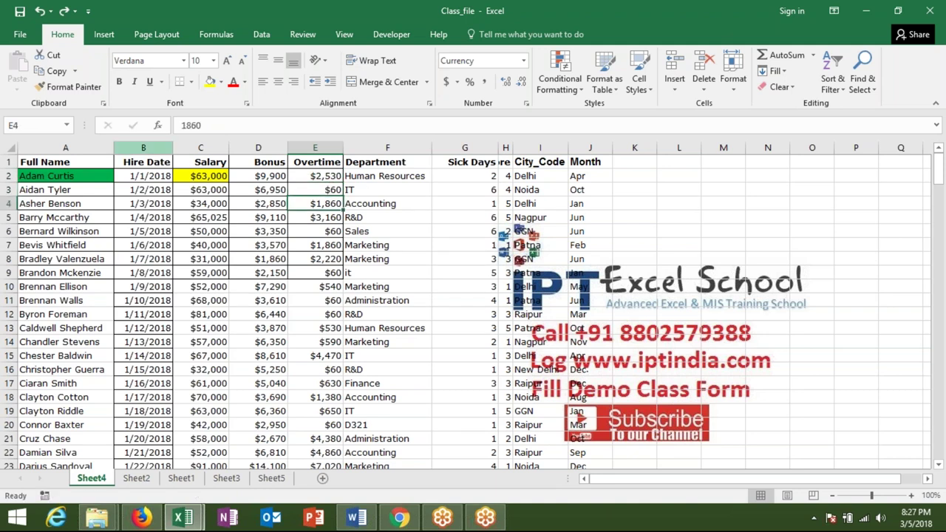
left_click(90, 176)
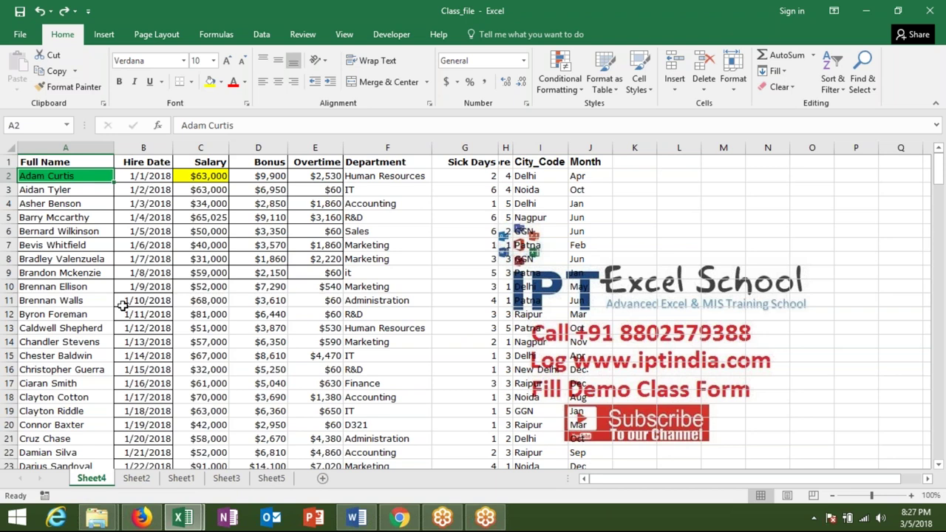
left_click(565, 79)
- Create a formula rule reading =$E2>25000 and bring up its fill colour choices
left_click(577, 258)
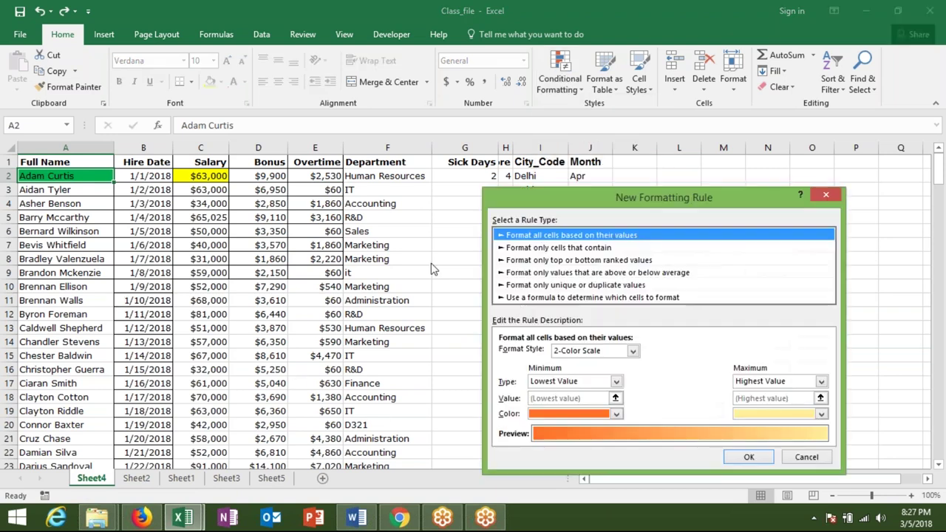
left_click(527, 297)
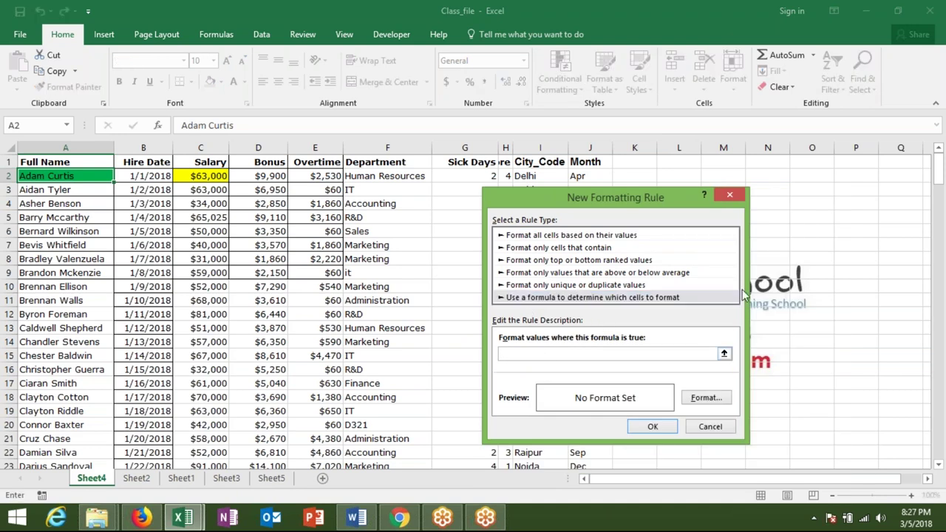
left_click(325, 177)
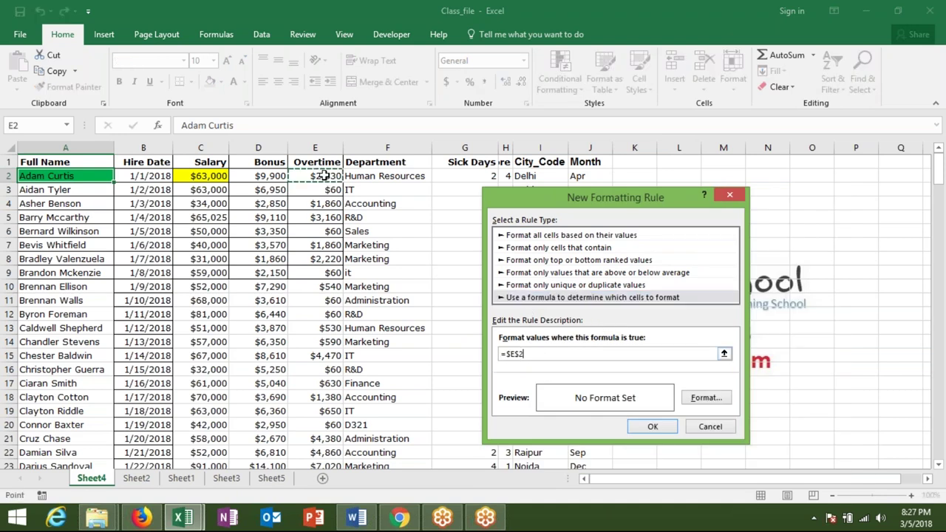
type(">")
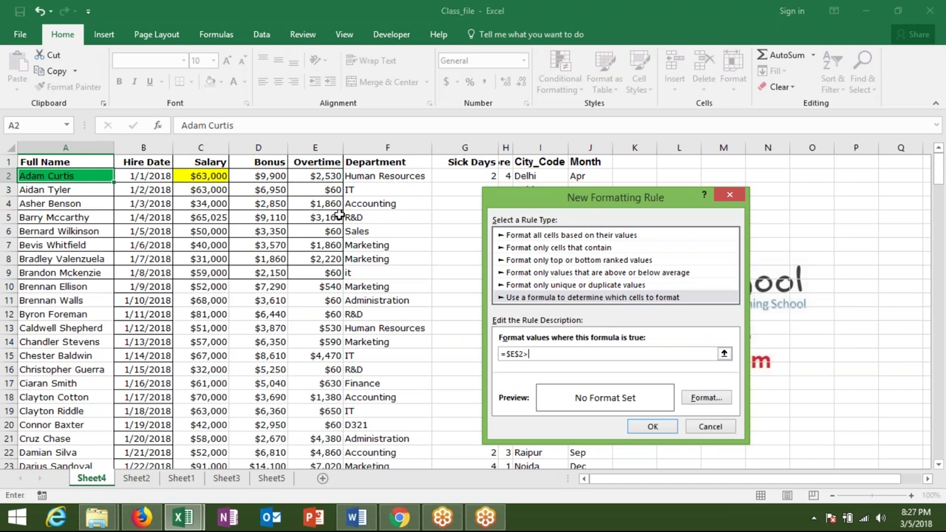
type("25000")
left_click(519, 354)
key("BackSpace")
left_click(845, 16)
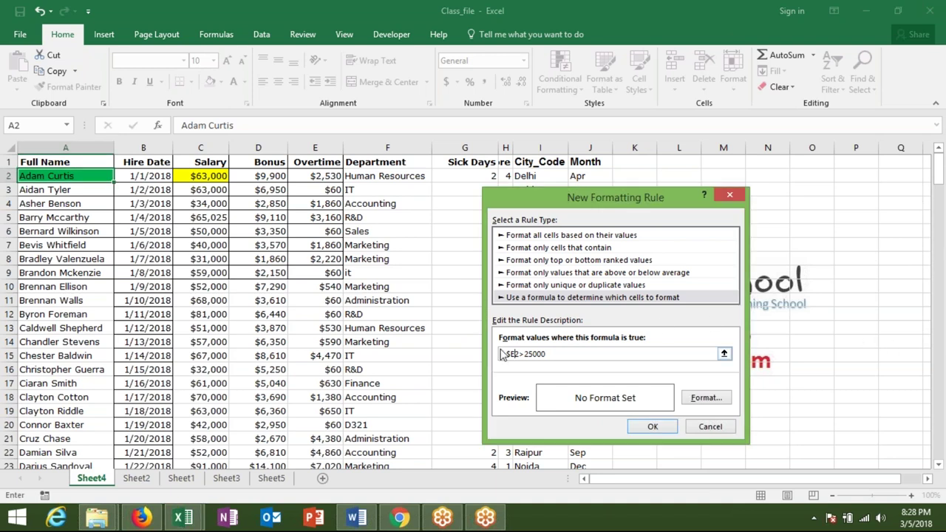
left_click(720, 404)
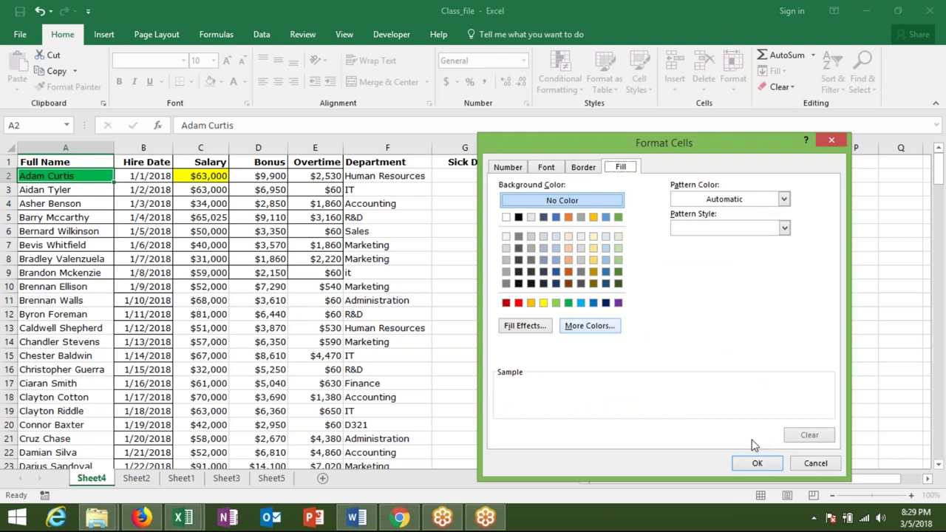
- Discard the unfinished =$E2>25000 rule, closing Format Cells and New Formatting Rule
key("Escape")
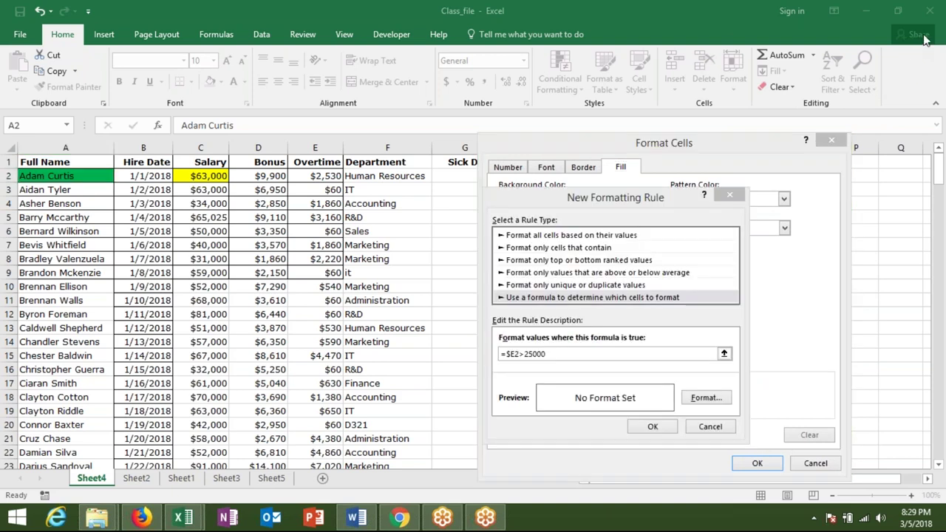
left_click(828, 145)
left_click(730, 194)
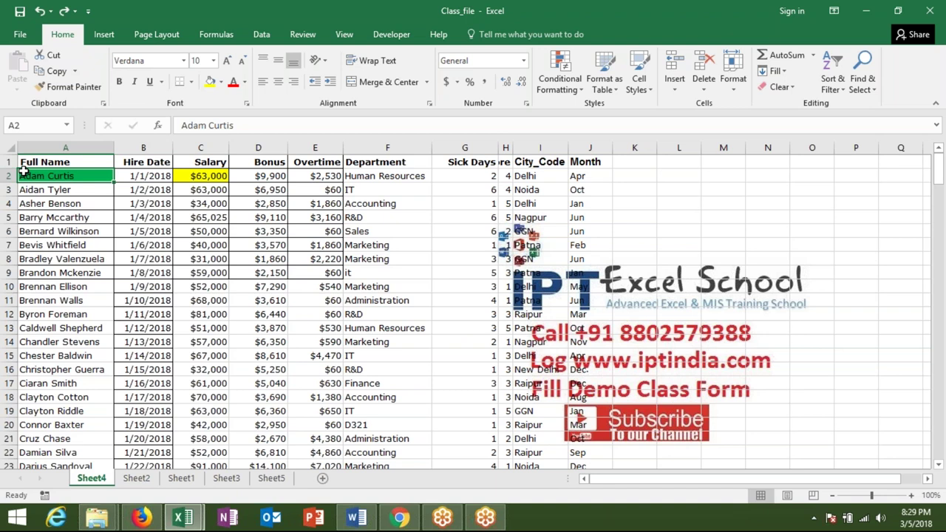
- Format-paint row 2 over the employee table and scroll through to verify the green Overtime rows
left_click(70, 87)
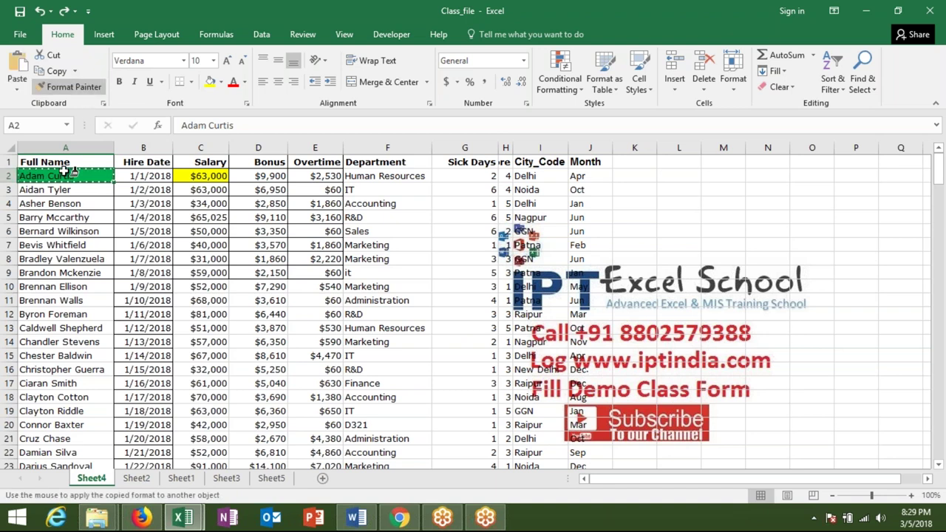
left_click_drag(70, 171, 590, 514)
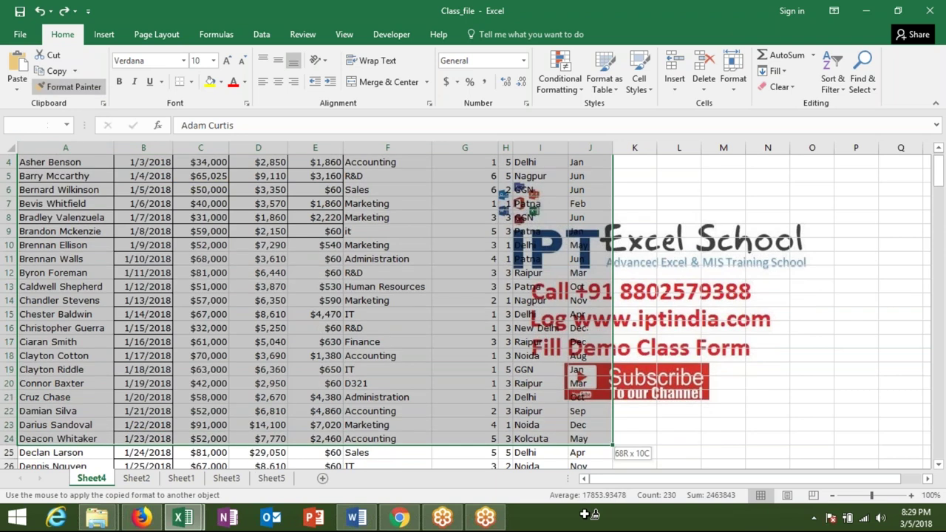
left_click_drag(590, 514, 575, 328)
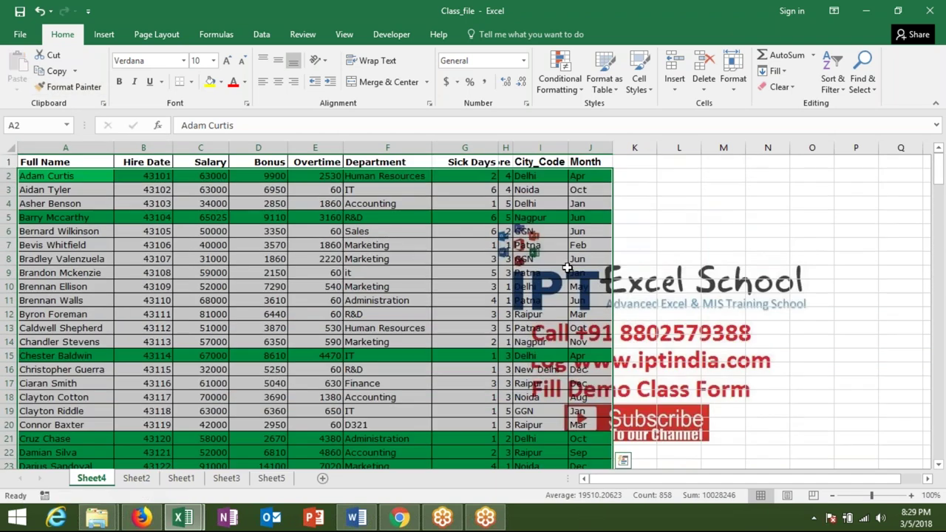
scroll(568, 271, "down", 2)
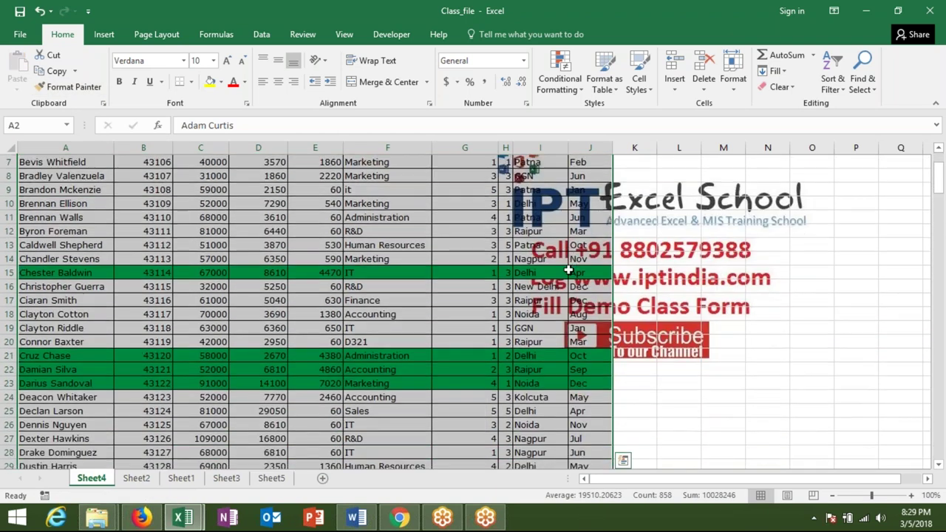
scroll(568, 271, "down", 1)
scroll(569, 270, "down", 2)
scroll(571, 272, "down", 2)
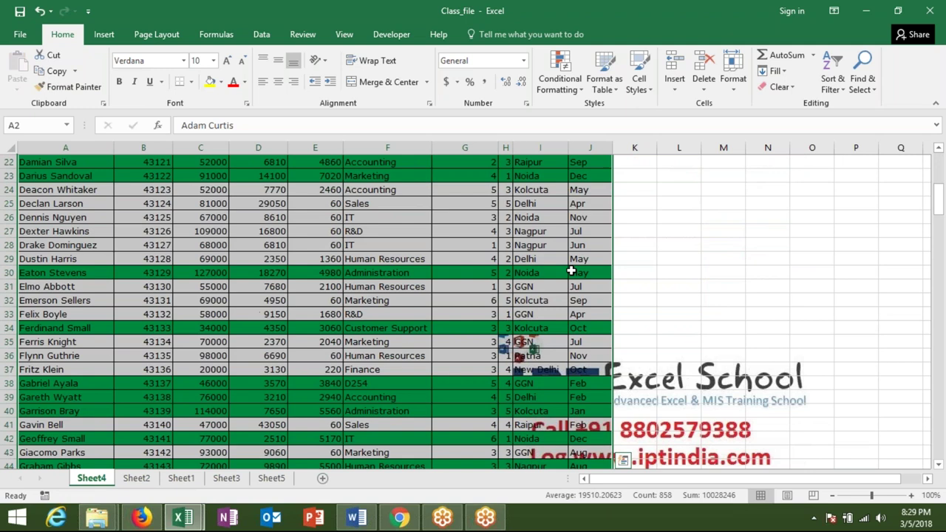
scroll(571, 271, "down", 3)
scroll(571, 271, "down", 1)
scroll(571, 274, "up", 5)
scroll(570, 275, "up", 4)
scroll(571, 275, "up", 2)
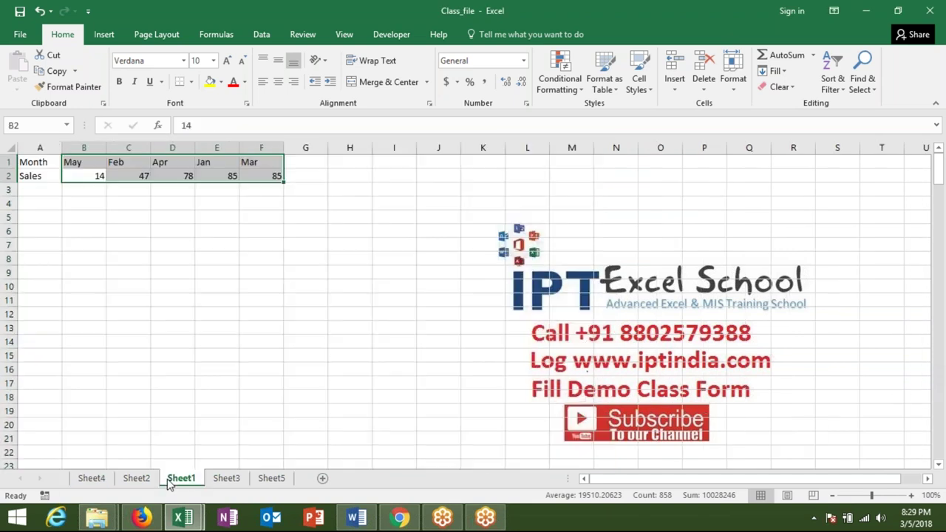
- On Sheet3, insert a blank column before A/c, after the Mobile column
left_click(169, 479)
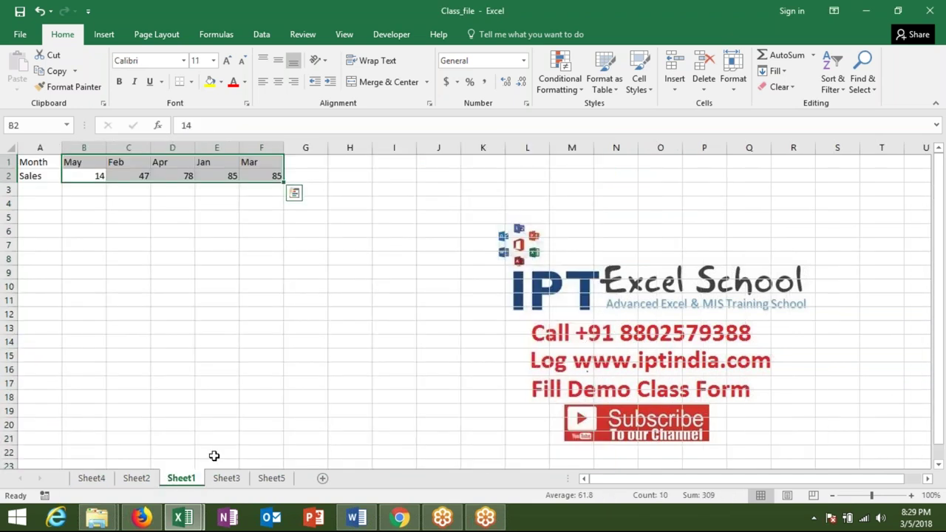
left_click(219, 480)
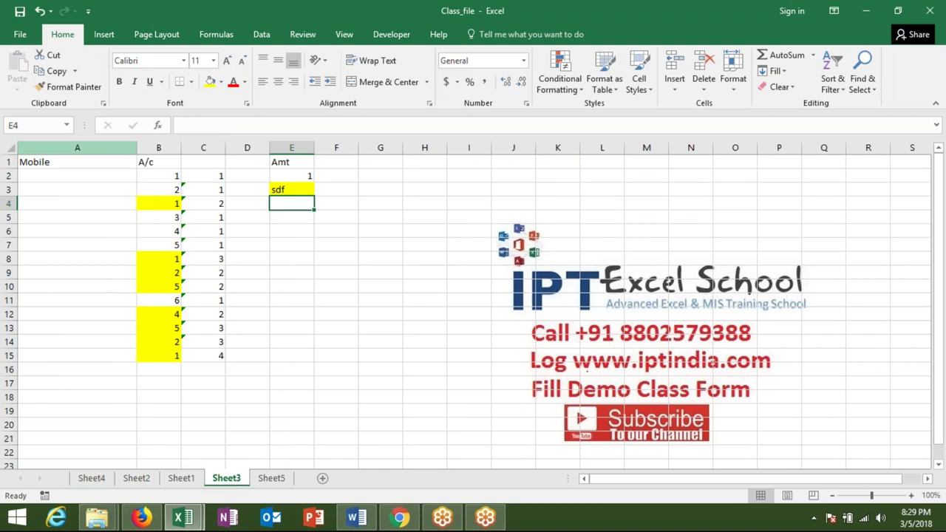
left_click(77, 175)
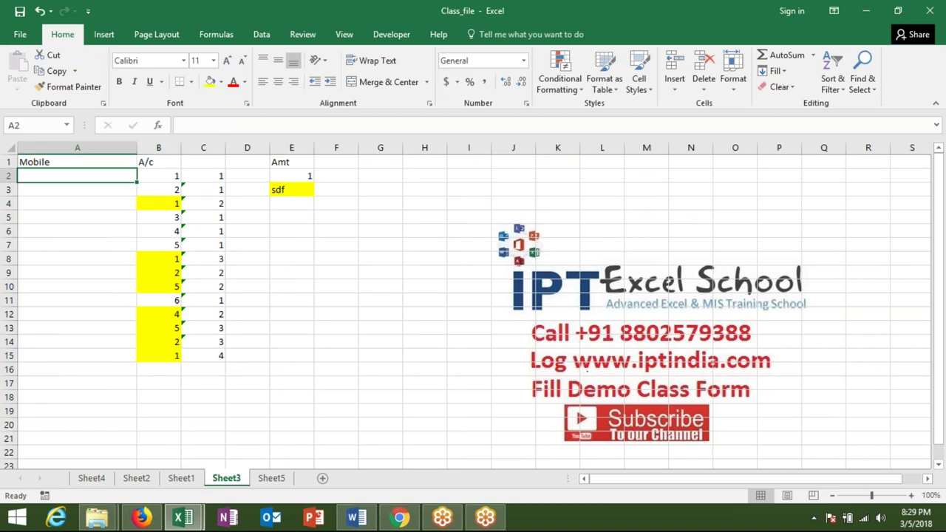
left_click(155, 146)
key("ctrl+shift+plus")
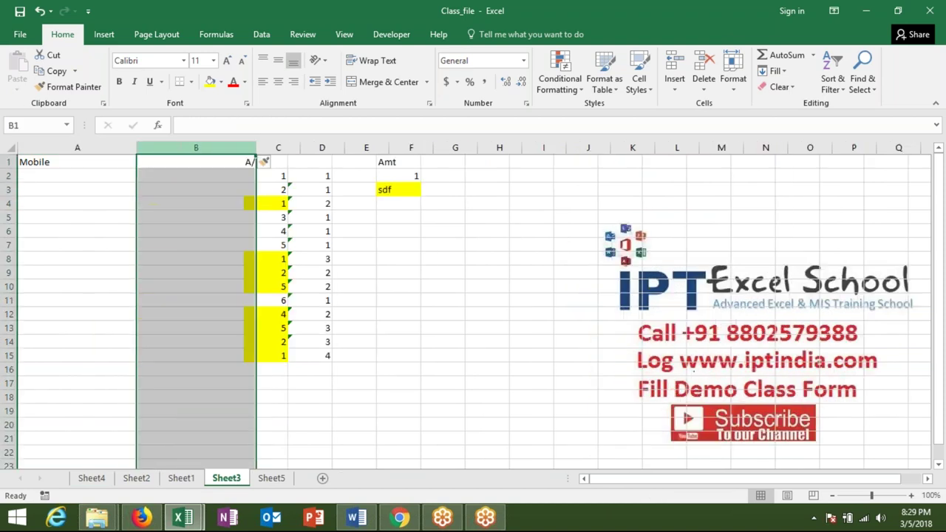
- Enter a 10-digit mobile number into cell A2
left_click(68, 178)
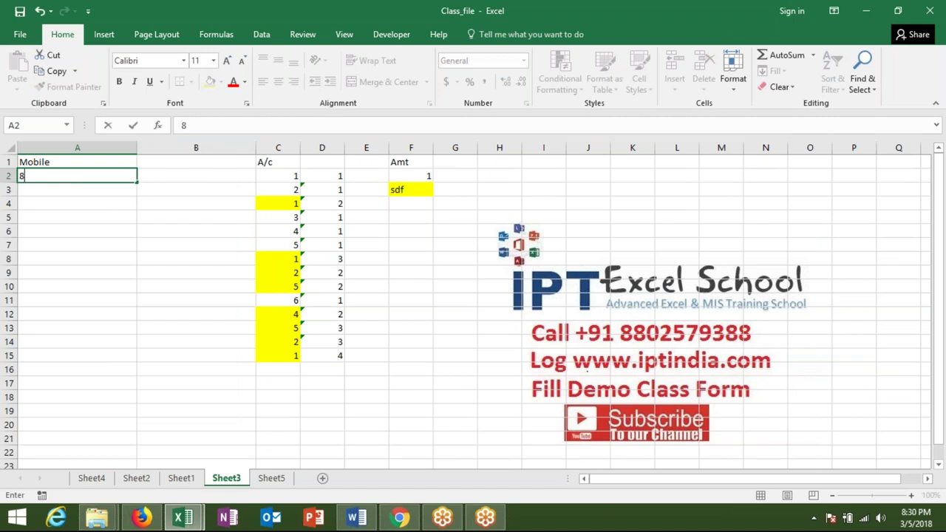
key("Return")
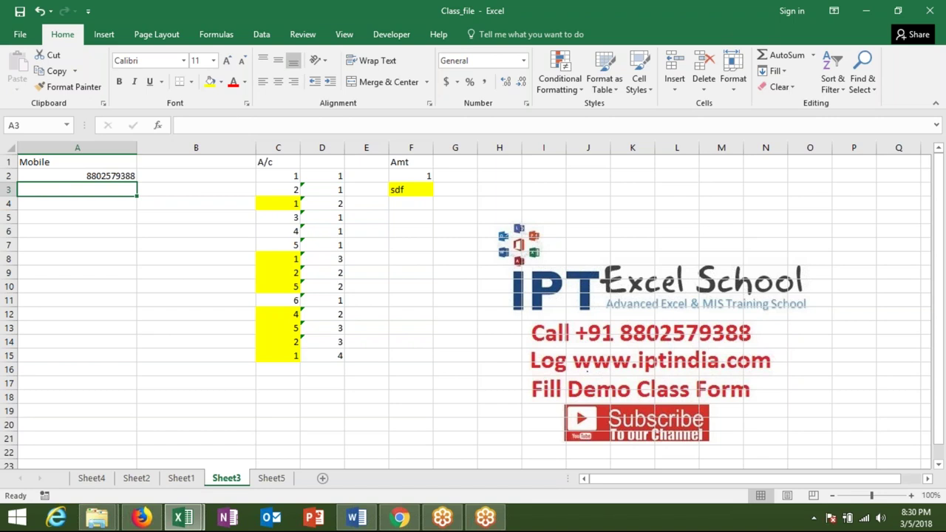
left_click(112, 175)
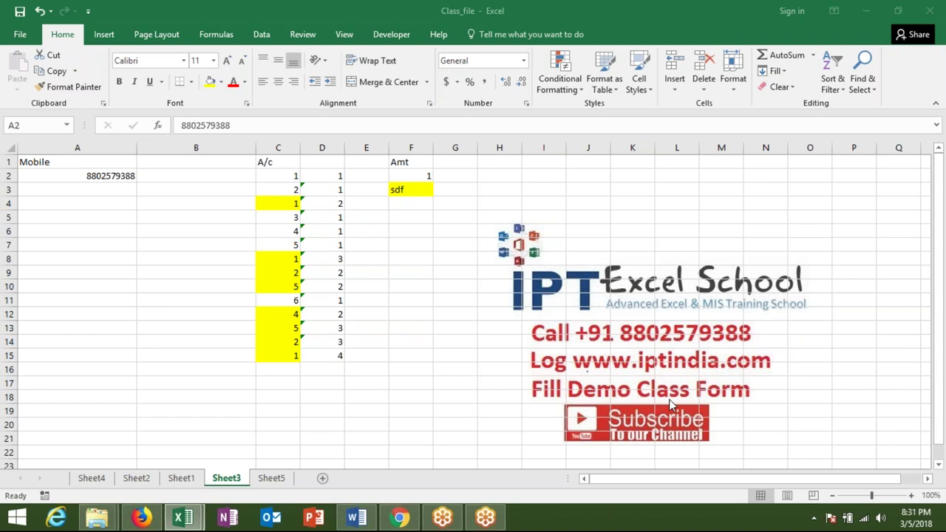
left_click(187, 176)
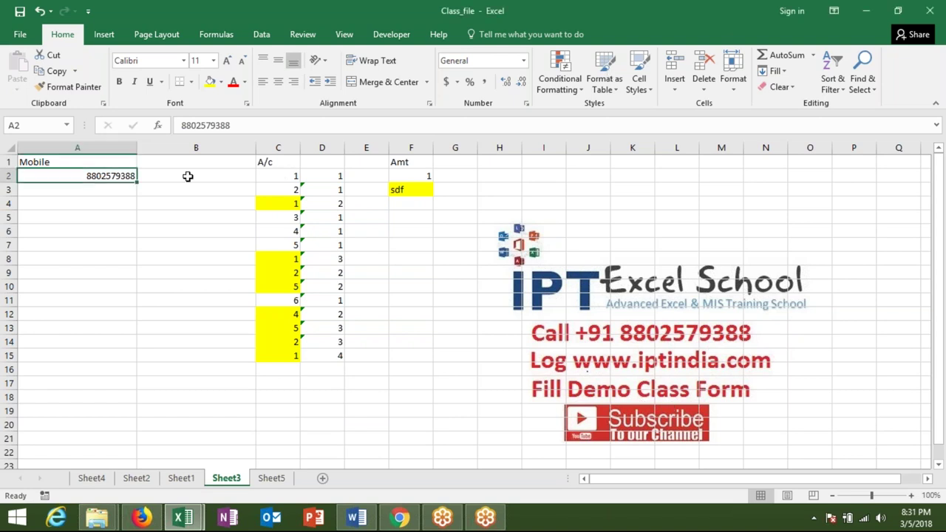
- Enter =LEN(A2) in B2, then test it by clearing and restoring A2
type("=")
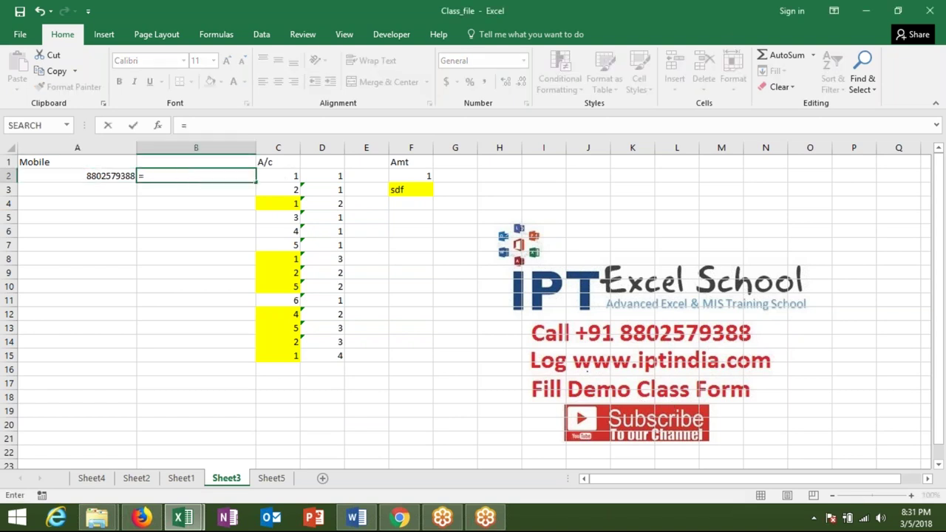
type("len")
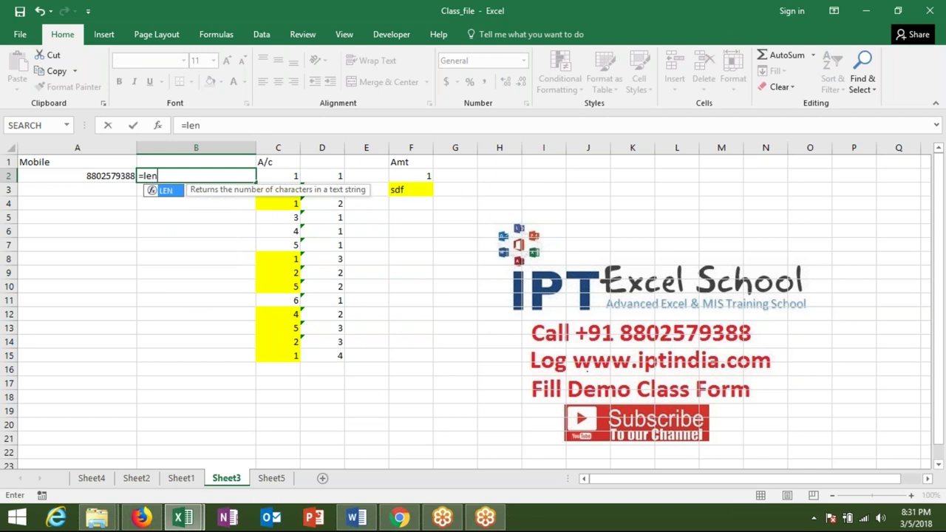
key("Tab")
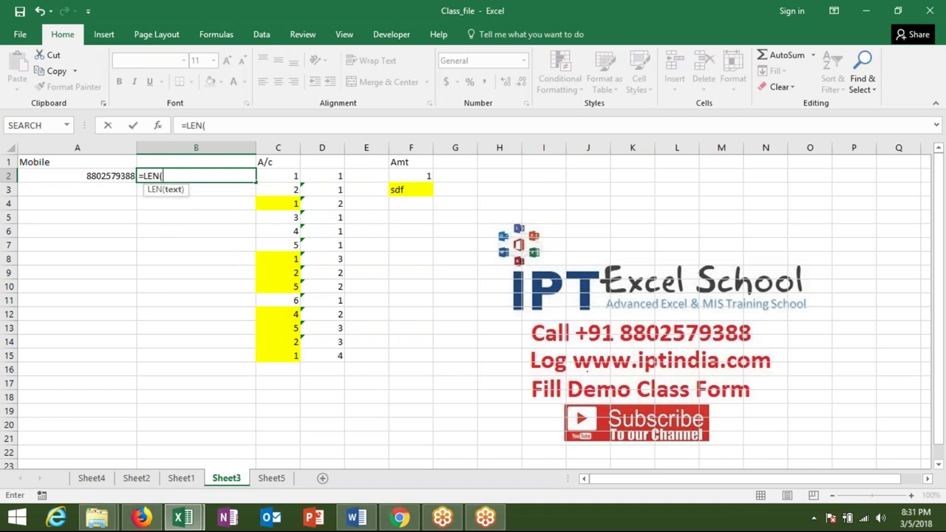
left_click(77, 176)
type(")")
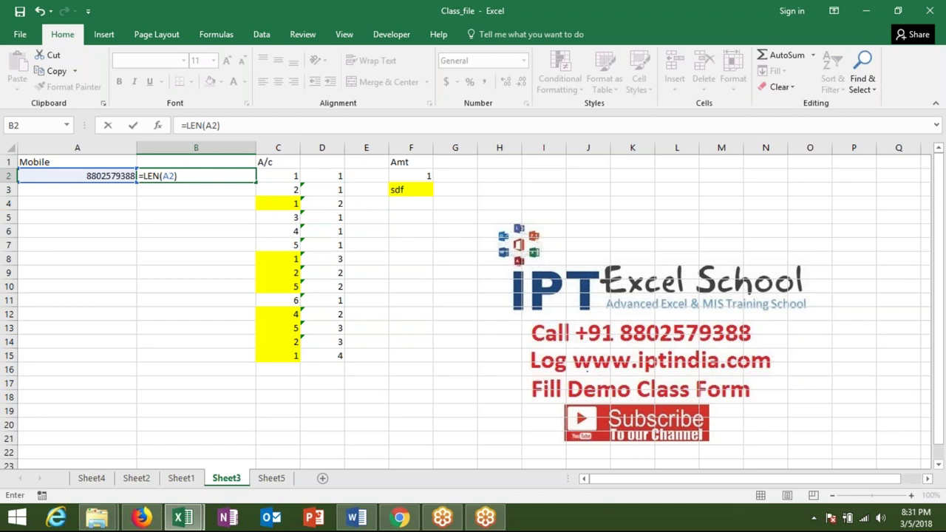
key("ctrl+Return")
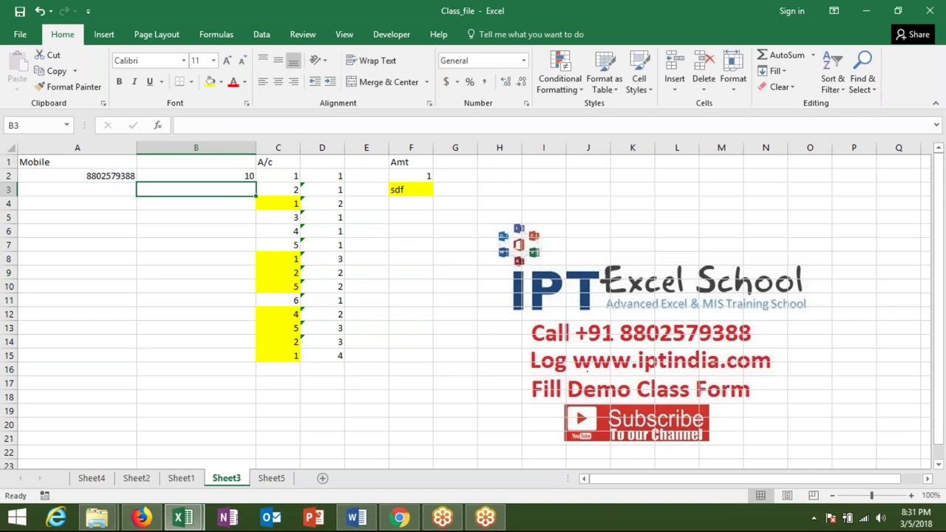
left_click(76, 176)
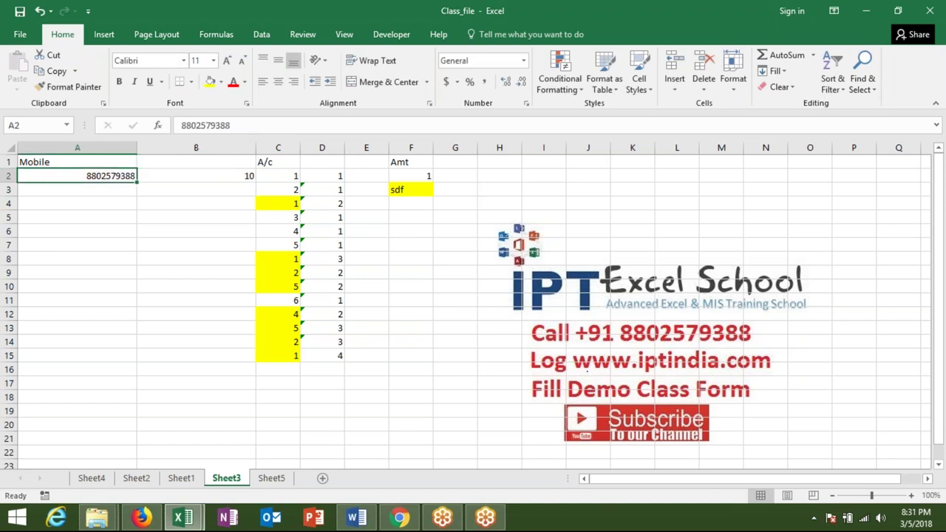
key("Delete")
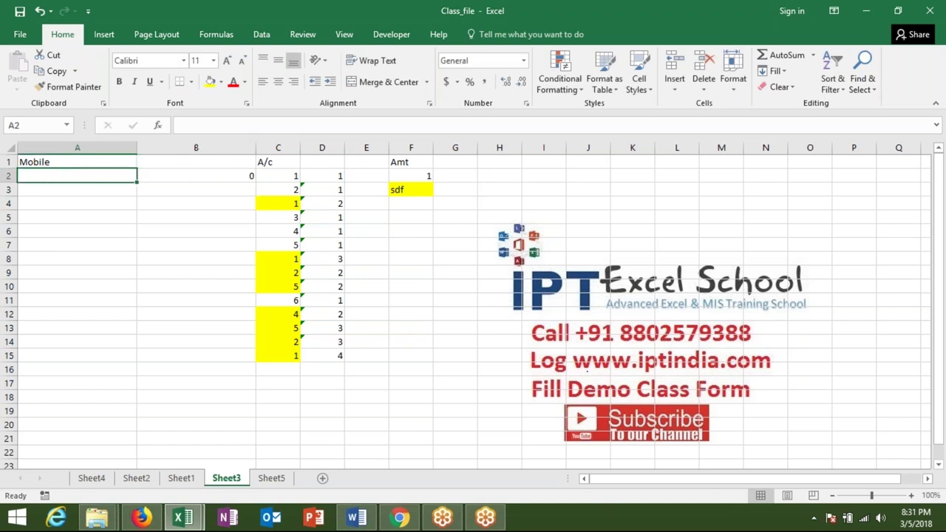
key("ctrl+z")
- Add a formula rule =len($A2)<>10 to A2 with a yellow fill
left_click(561, 73)
left_click(585, 260)
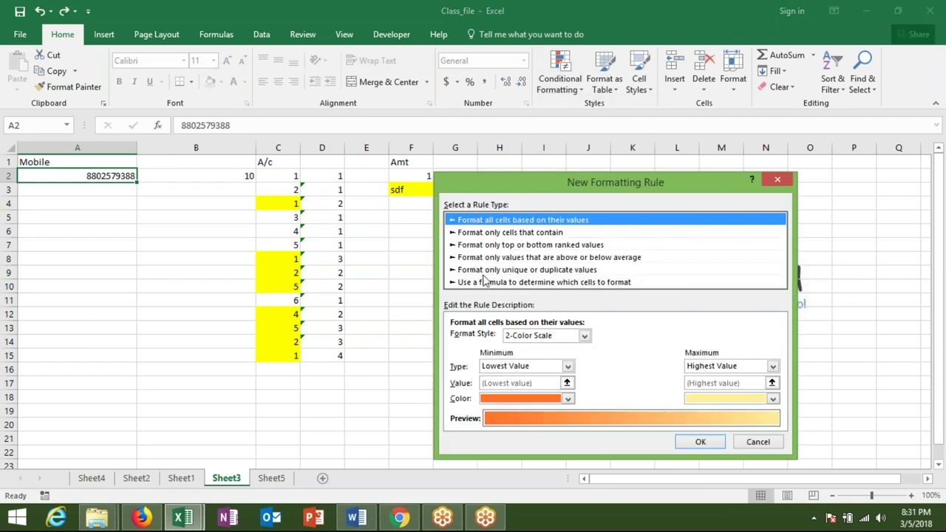
left_click(484, 283)
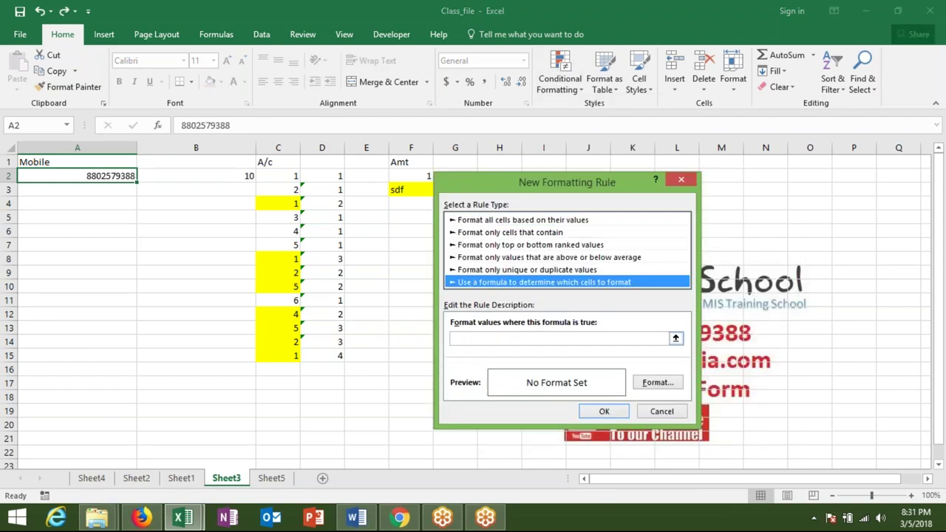
left_click(472, 344)
type("=len")
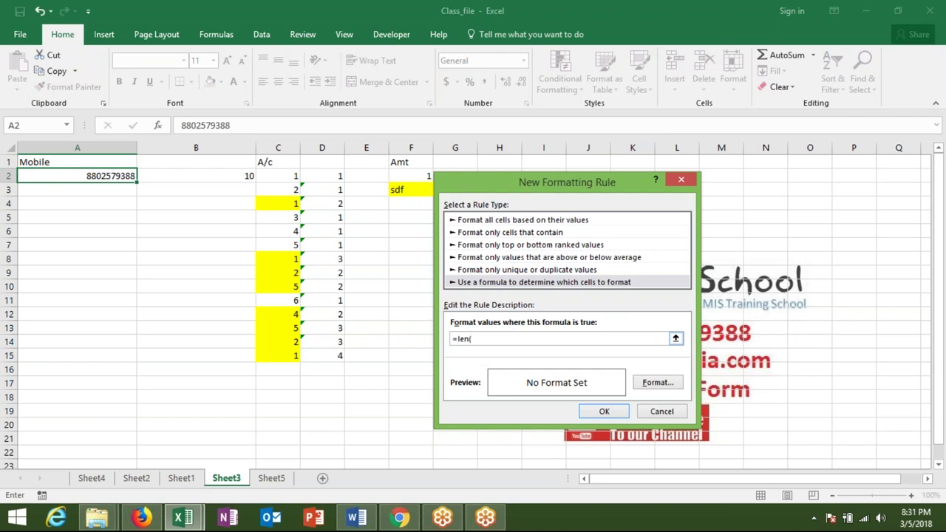
type("(")
left_click(66, 175)
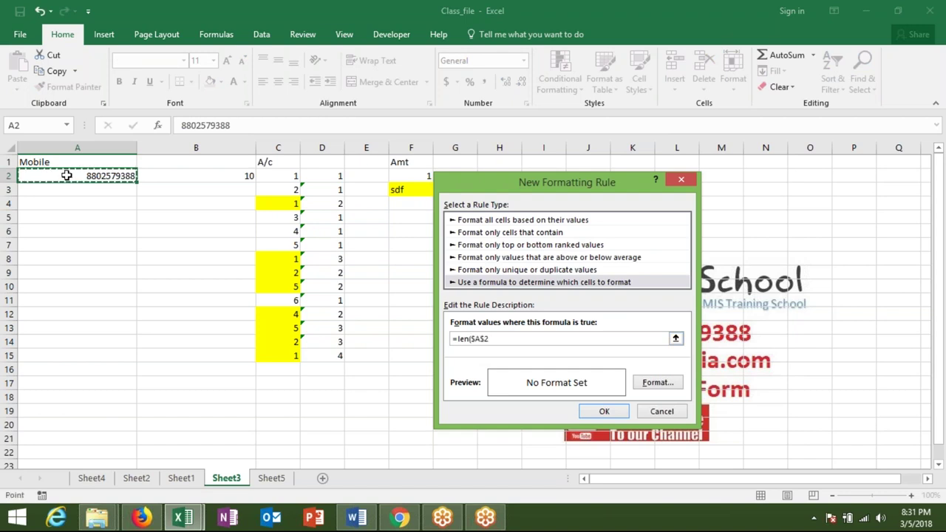
type(")<>10")
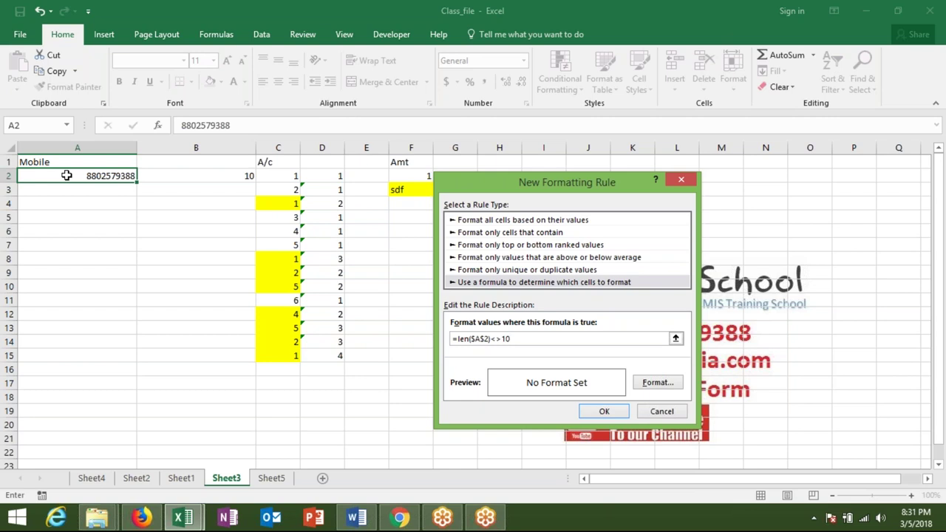
left_click(483, 338)
key("BackSpace")
left_click(640, 386)
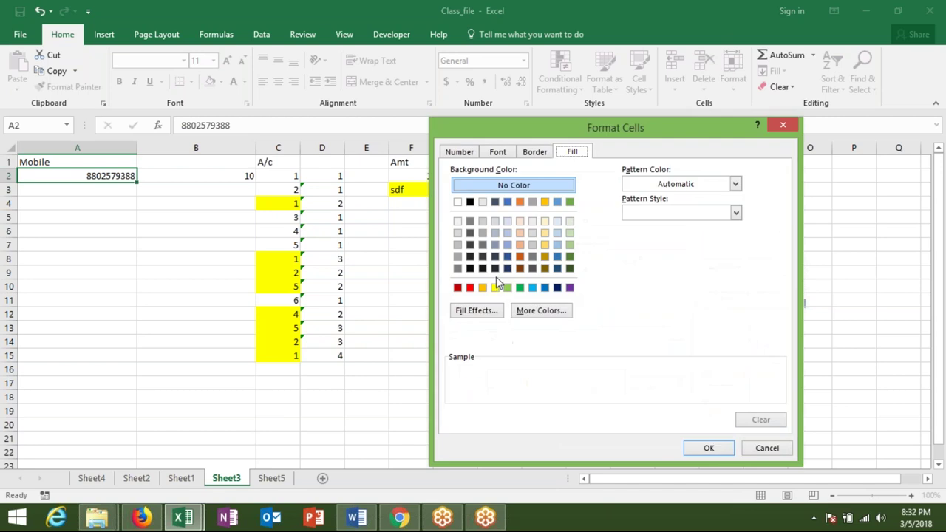
left_click(495, 287)
left_click(706, 448)
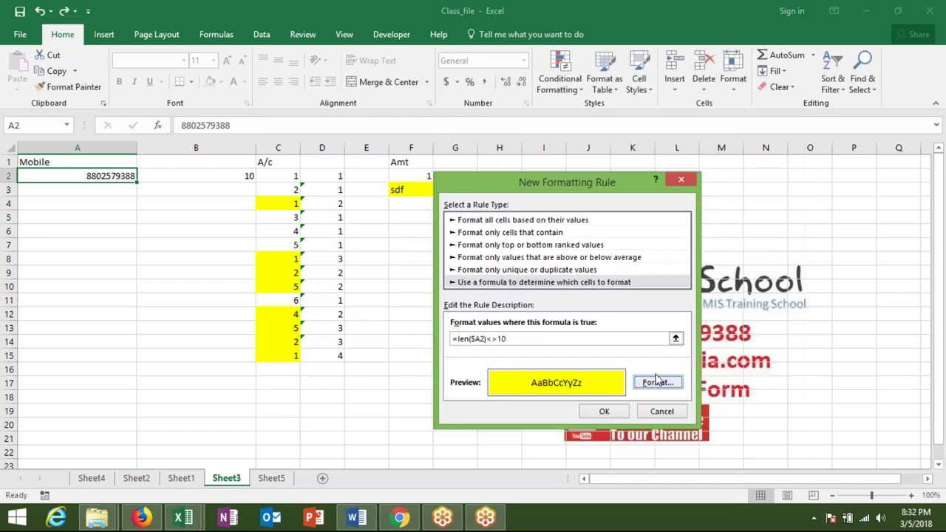
- Copy A2's yellow length-rule formatting onto cells A3 through A13 with the Format Painter
left_click(68, 87)
left_click_drag(110, 190, 109, 325)
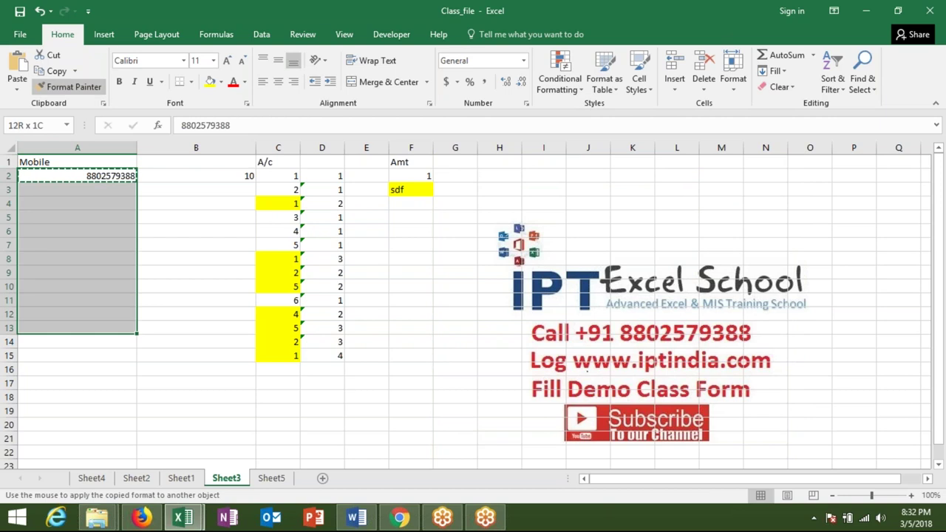
left_click_drag(97, 203, 103, 251)
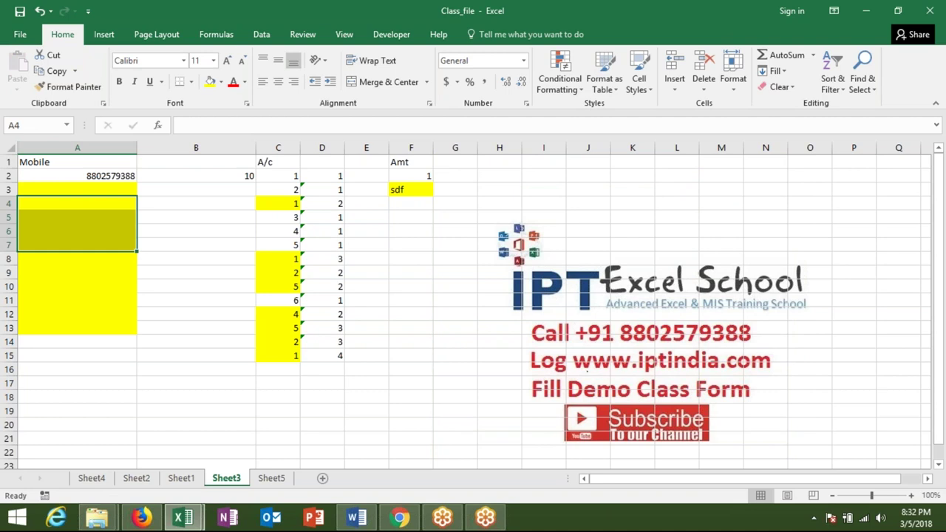
- Enter =LEN(A3) in B3, which shows 0, inspect it, then return to A2
left_click(77, 190)
left_click(196, 190)
type("=LEN(A3)")
key("ctrl+Return")
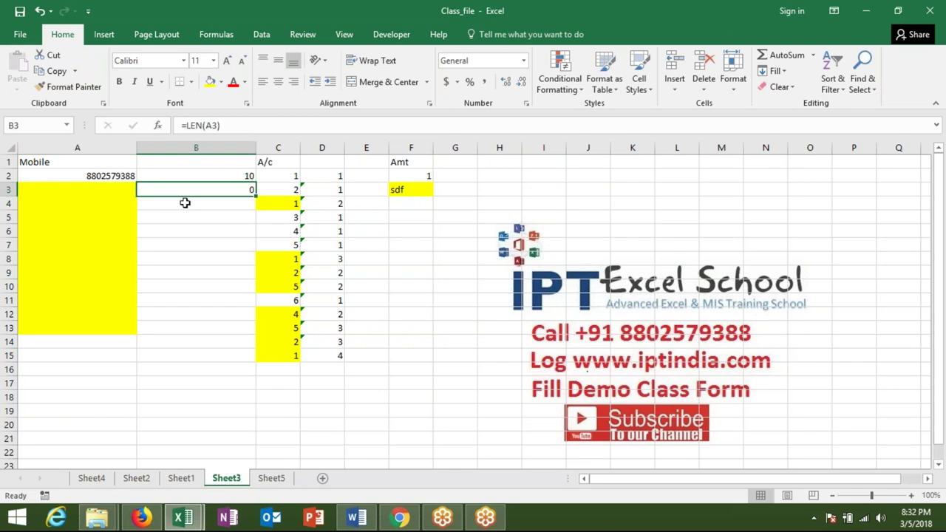
double_click(188, 190)
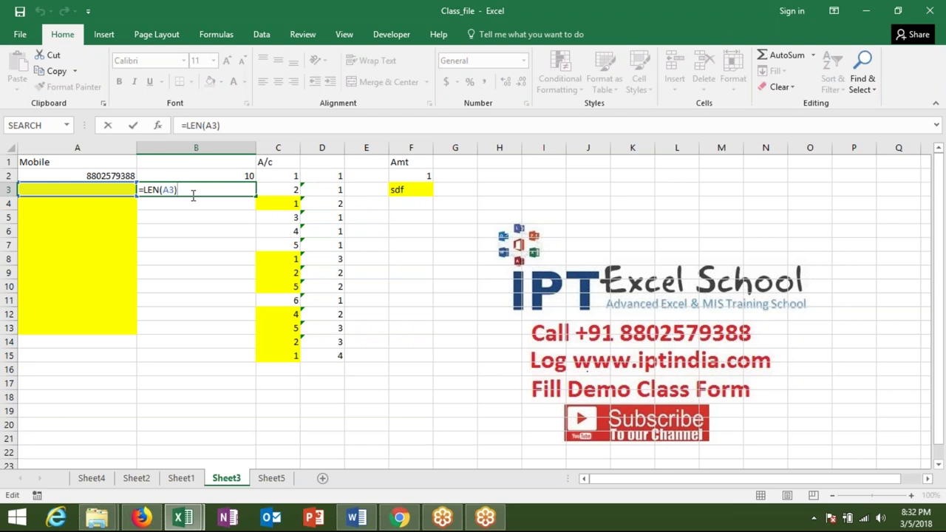
key("Escape")
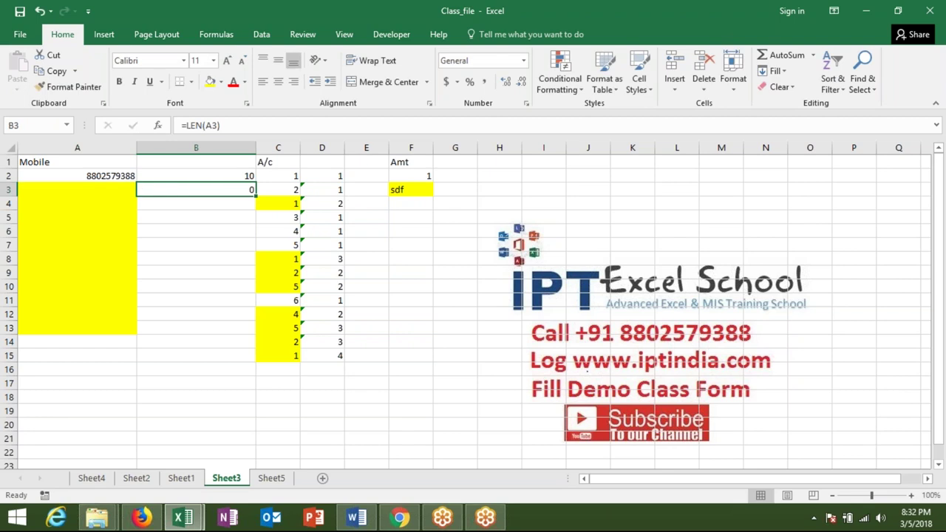
key("Up")
key("Left")
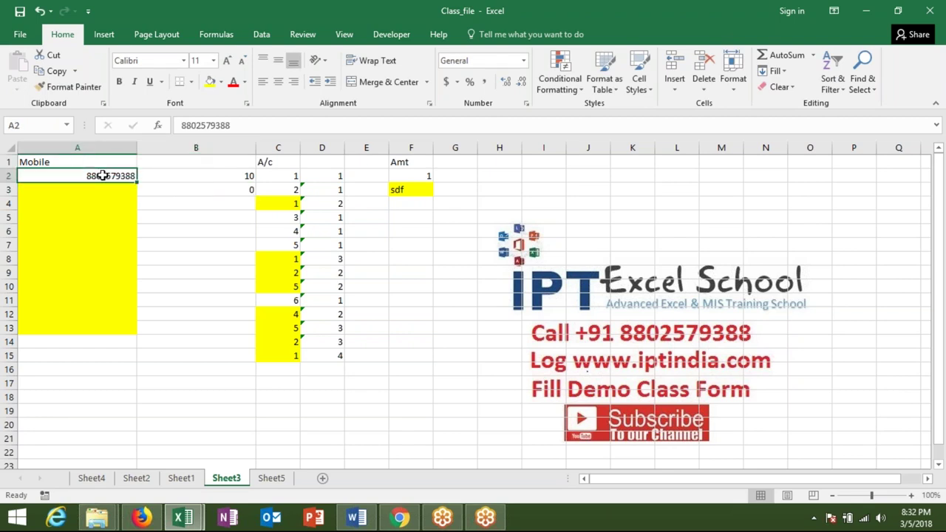
- Inspect the =LEN($A2)<>10 rule in Manage Rules, then close both dialogs unchanged
left_click(558, 85)
left_click(584, 292)
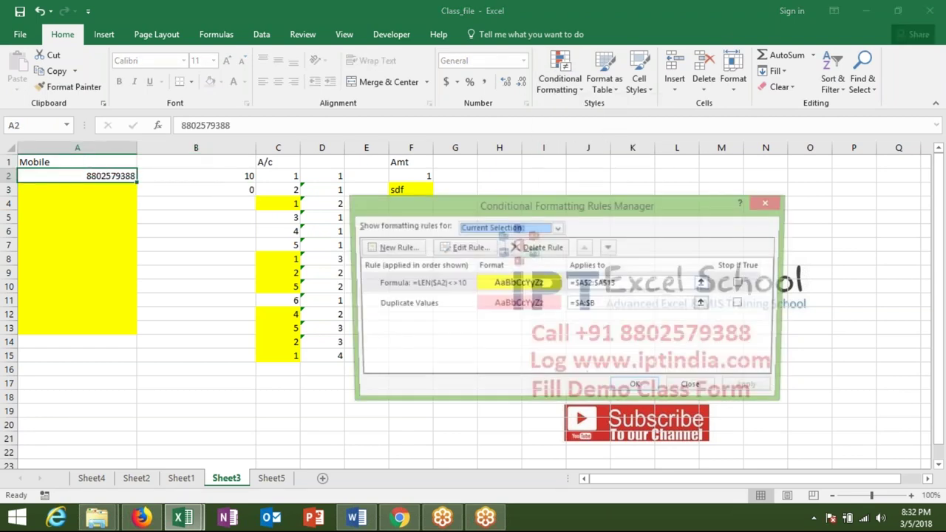
double_click(460, 289)
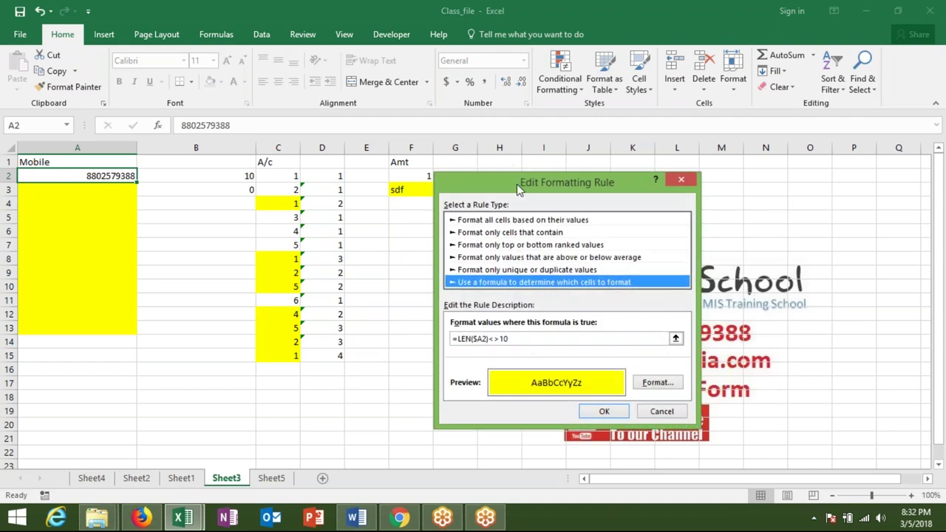
left_click_drag(517, 184, 441, 139)
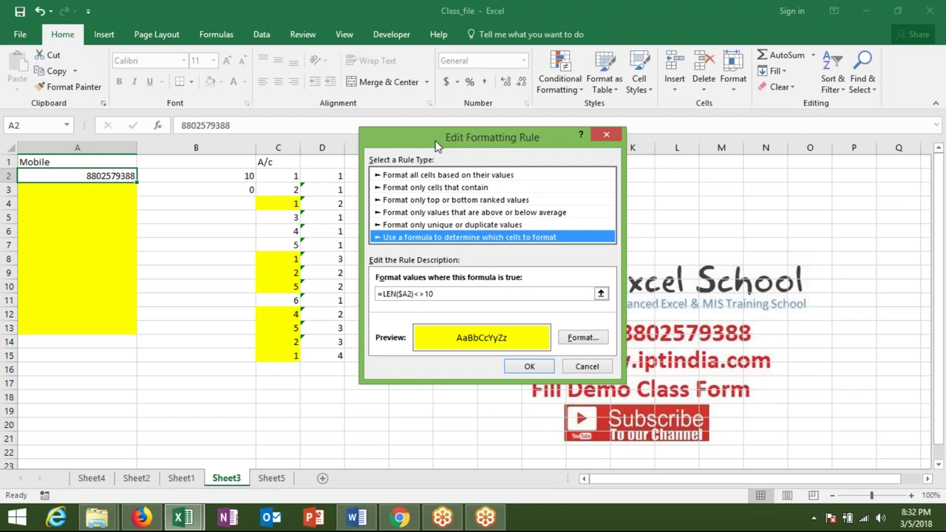
key("Return")
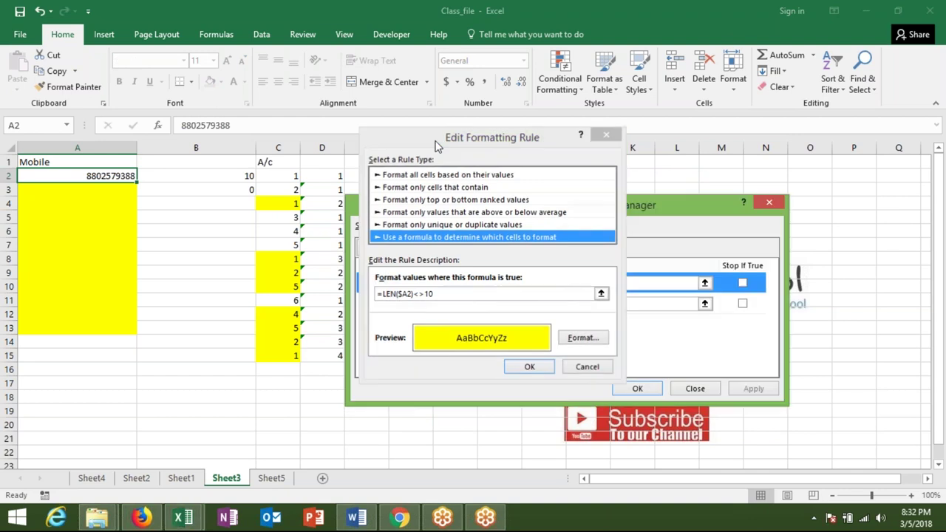
key("Return")
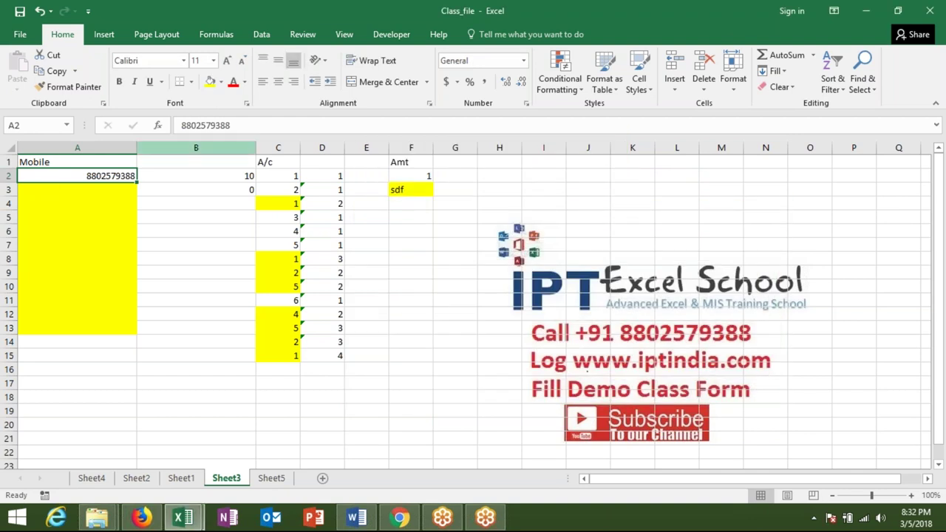
- Reopen the length rule in the Edit Formatting Rule dialog
left_click(560, 71)
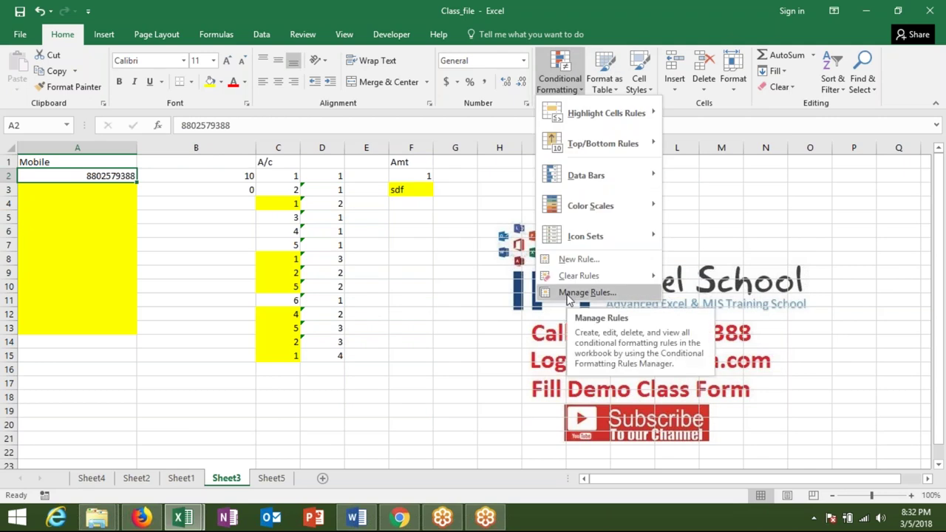
left_click(570, 296)
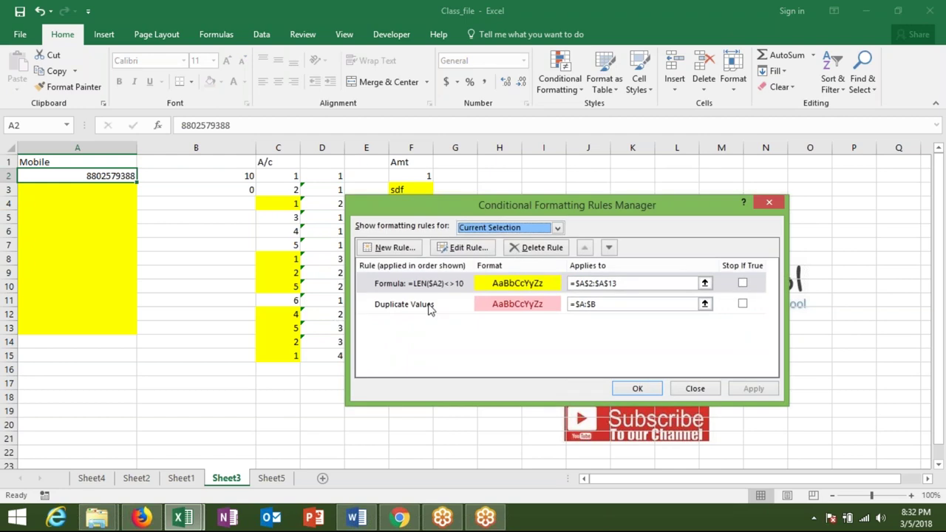
double_click(428, 287)
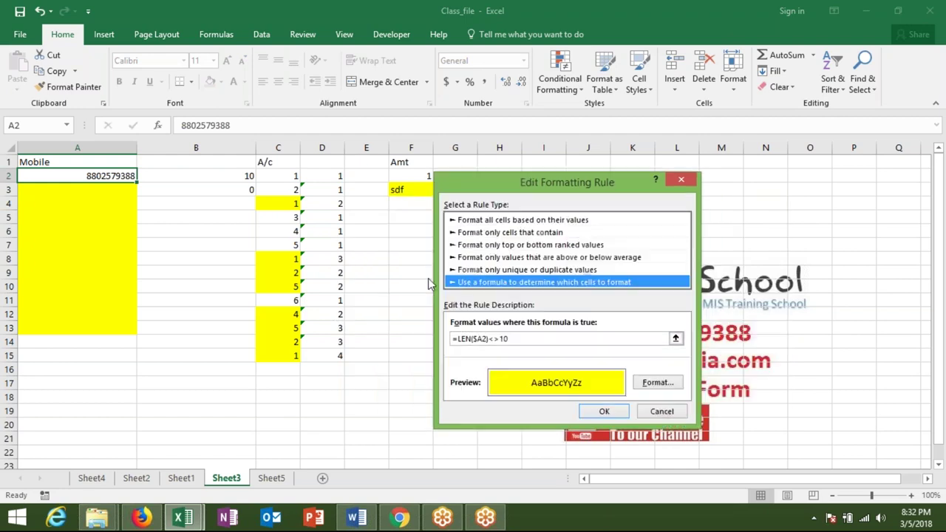
- Rewrite the rule formula as =AND(LEN($A2)<>10,LEN($A2)>0)
left_click(456, 338)
type("and(")
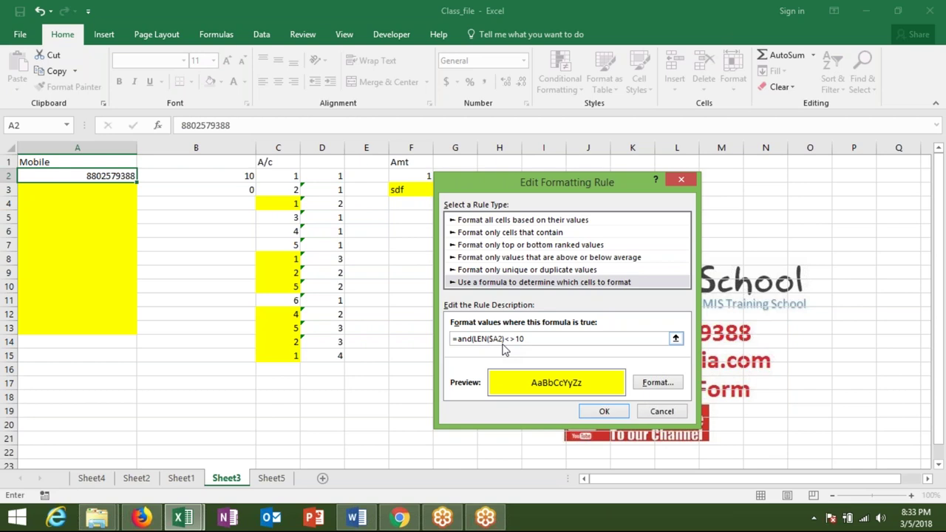
type("(")
left_click(552, 340)
type(",len")
type("(")
left_click(45, 176)
type(")>0)")
- Confirm the edited rule, apply it to the Mobile column and close the Rules Manager
left_click(618, 414)
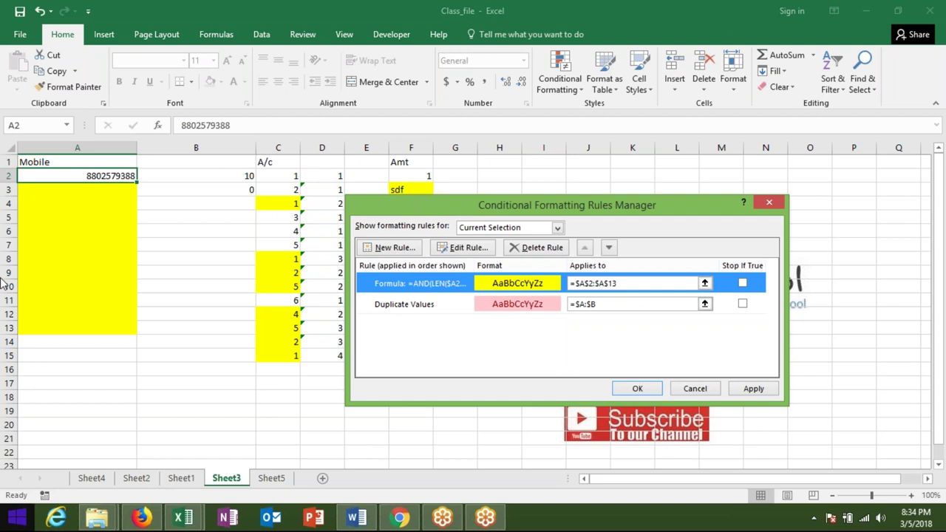
left_click(742, 394)
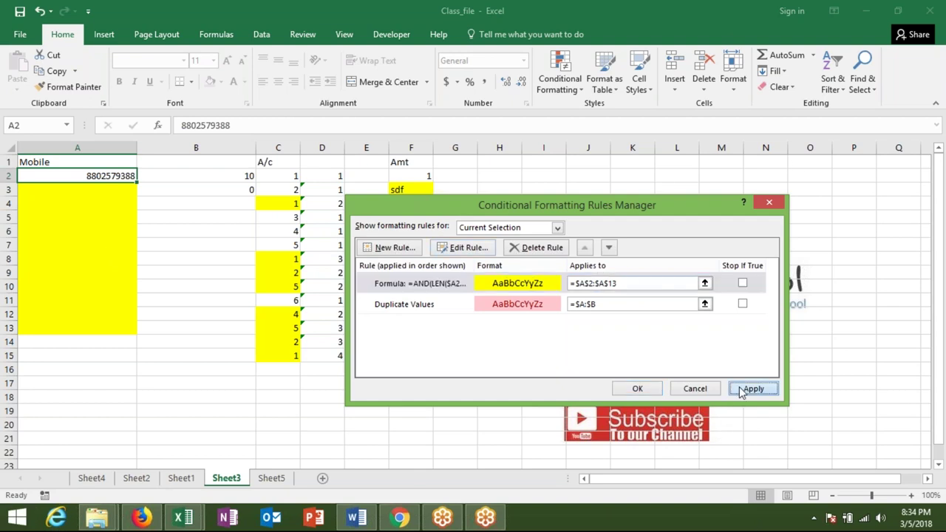
left_click(635, 389)
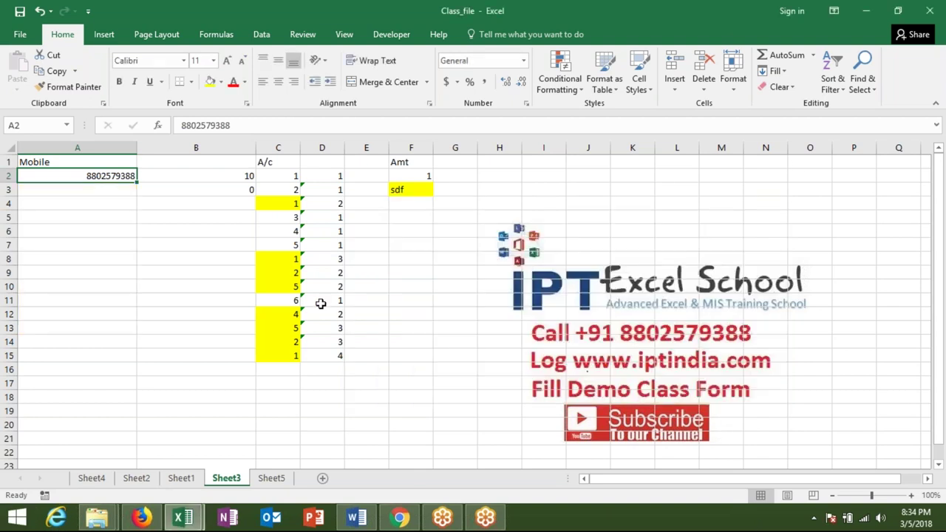
- Enter the test number 454 in A3, then go to File > Save As
left_click(93, 189)
type("454")
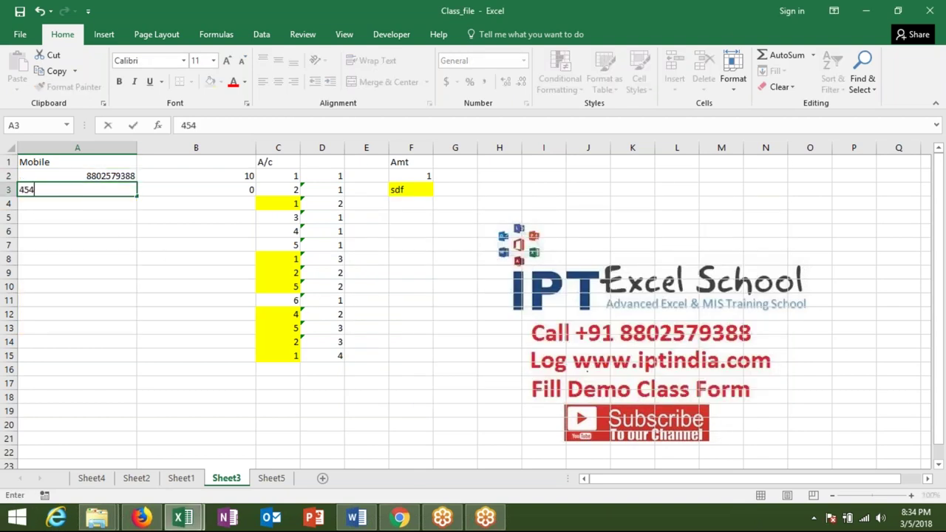
key("Return")
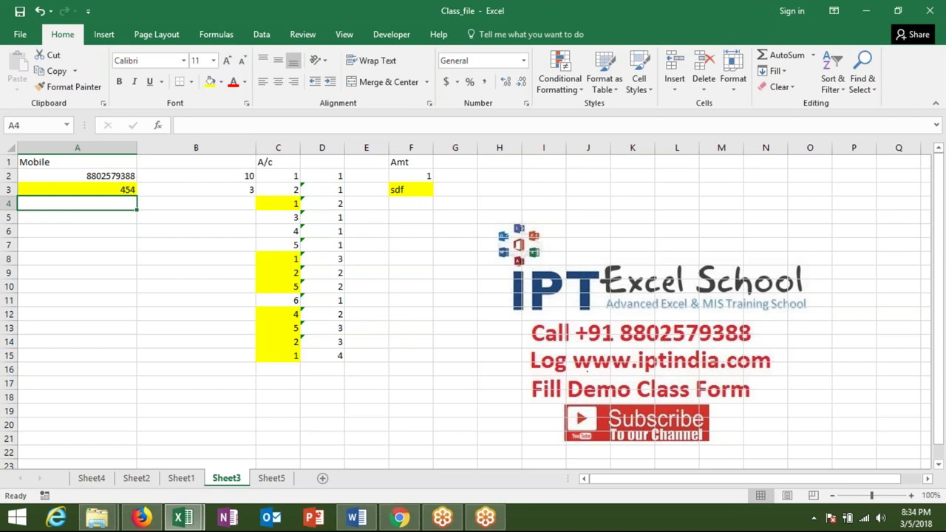
left_click(23, 36)
left_click(49, 177)
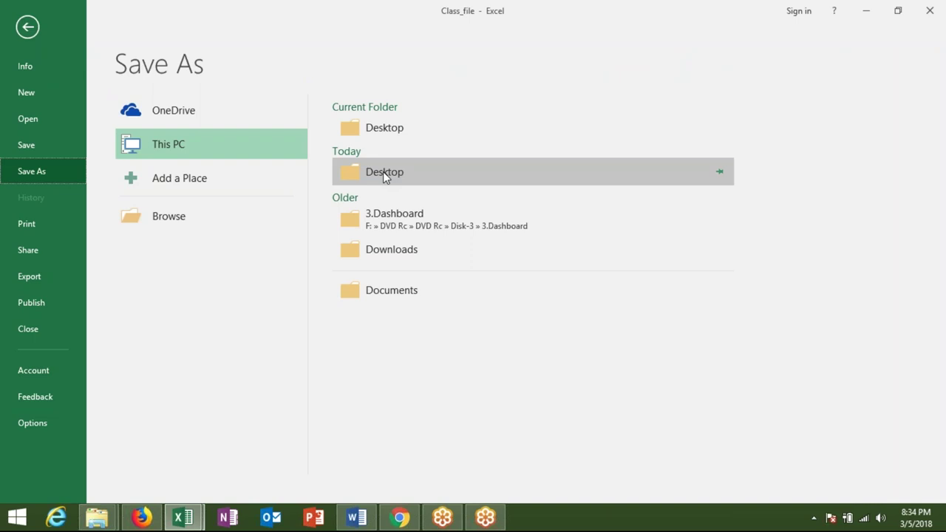
- Save the workbook to the Desktop as macro-enabled Cond.Form, close it, and show the desktop
left_click(391, 134)
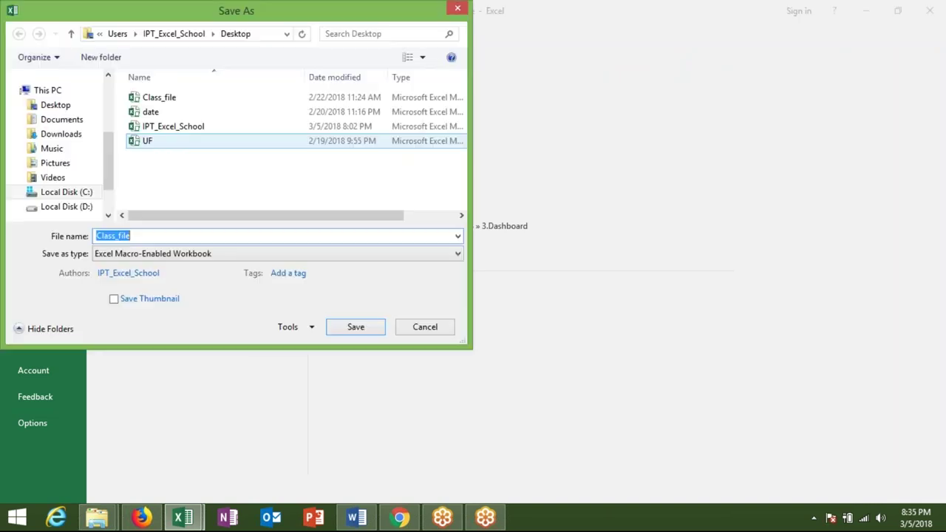
type("Von")
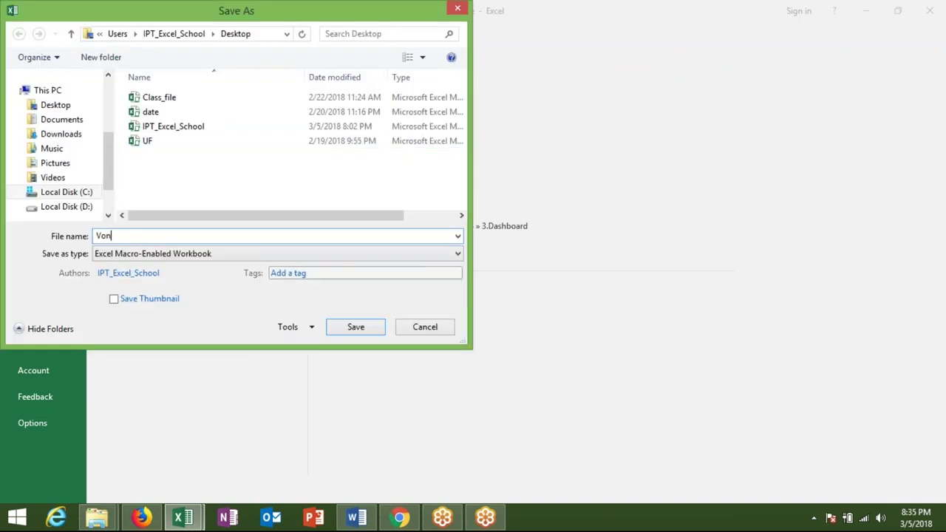
key("BackSpace")
key("BackSpace")
key("BackSpace")
type("C")
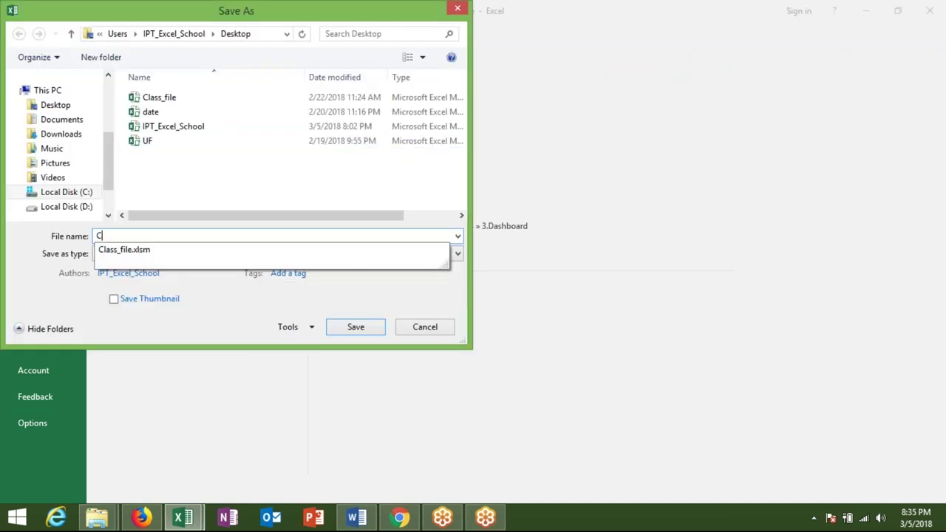
type("o")
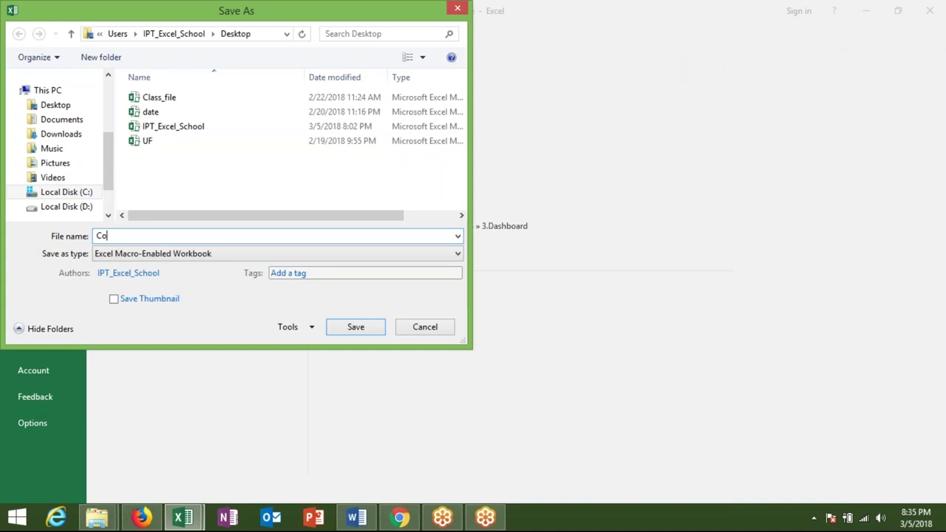
type("nd")
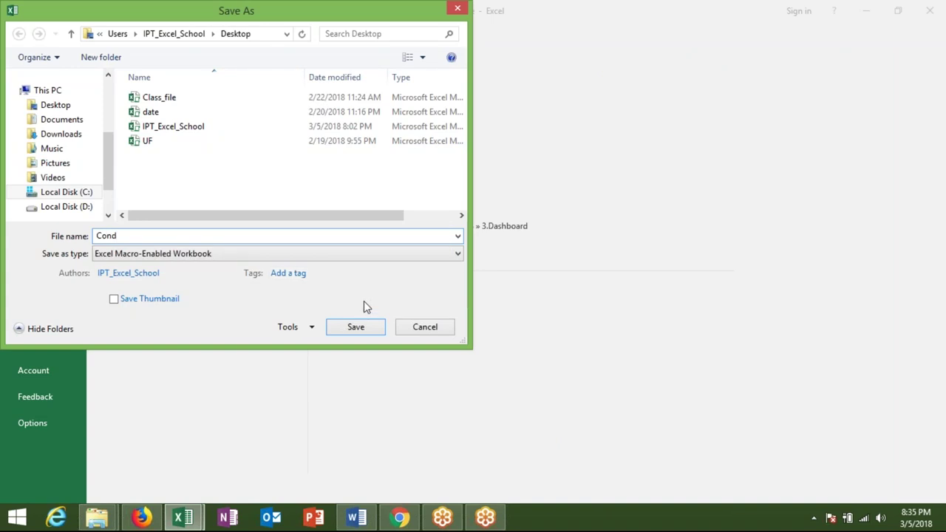
type(".Form")
left_click(372, 325)
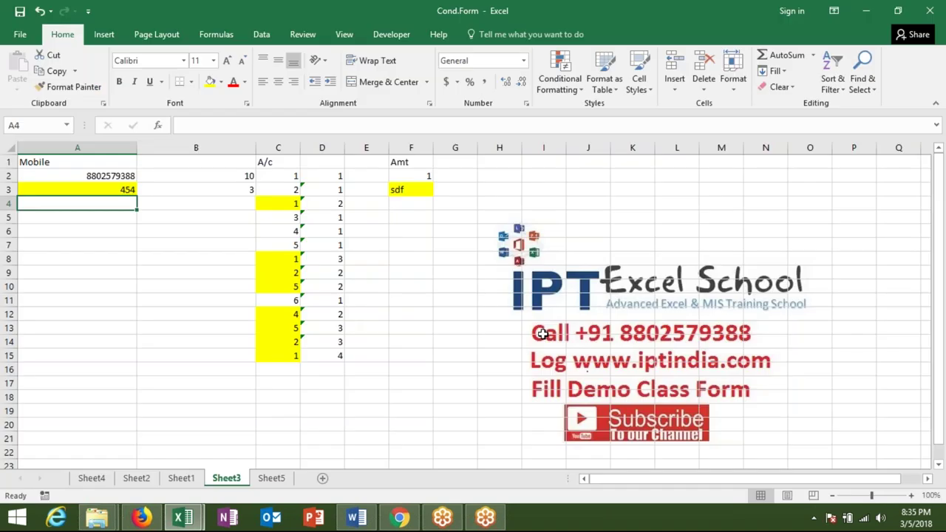
left_click(263, 272)
left_click(930, 10)
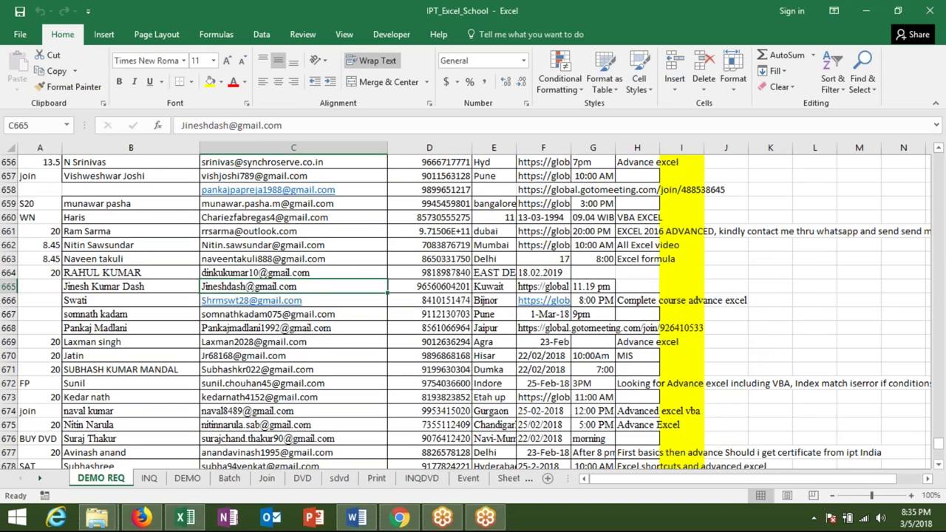
key("super+d")
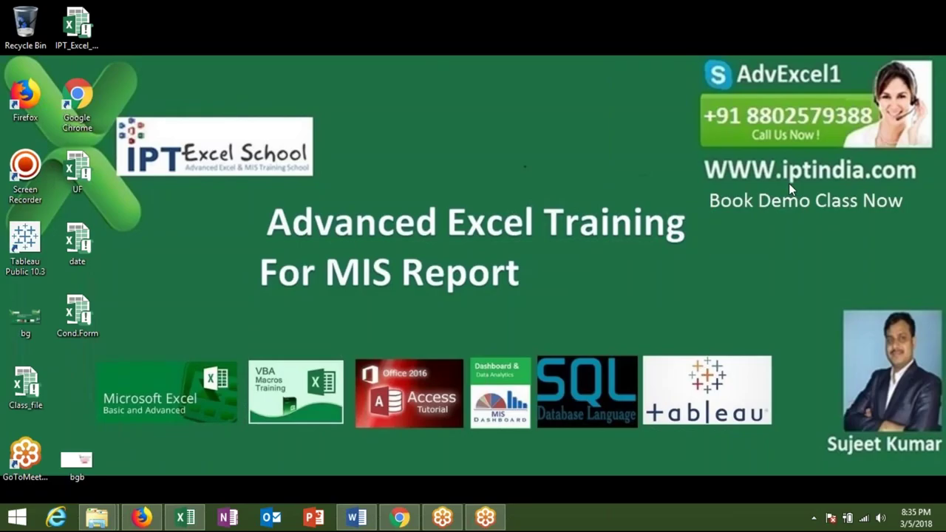